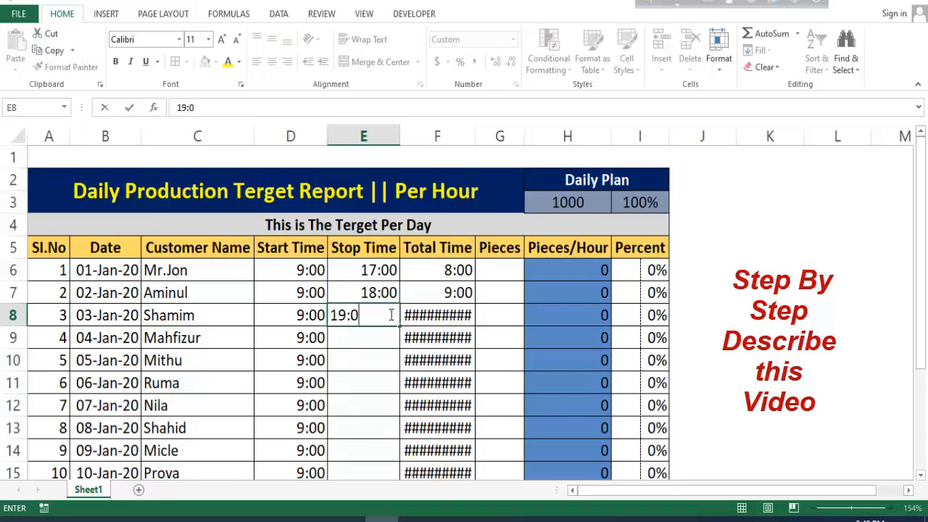
Enter a stop time of 17:00 in E9 and E10 and fill it down through E15.
click(373, 338)
text(17:00)
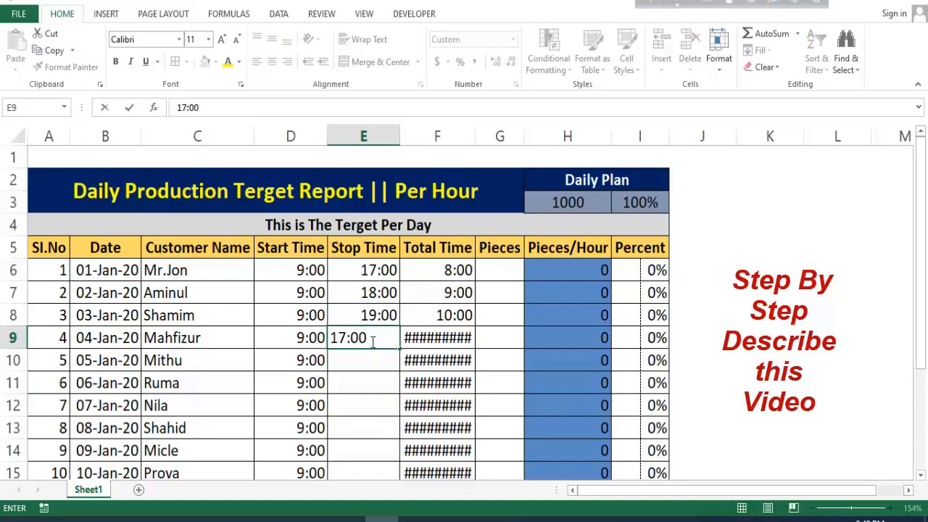
click(371, 358)
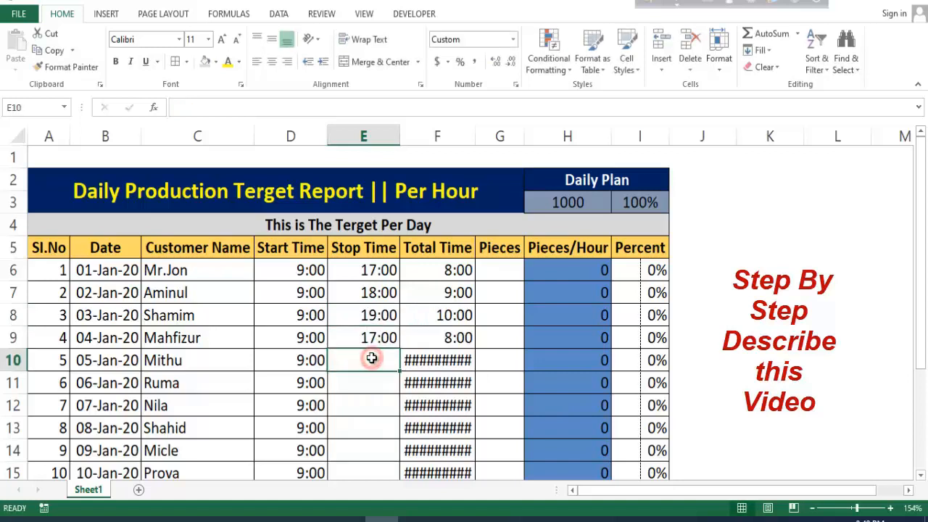
text(17:)
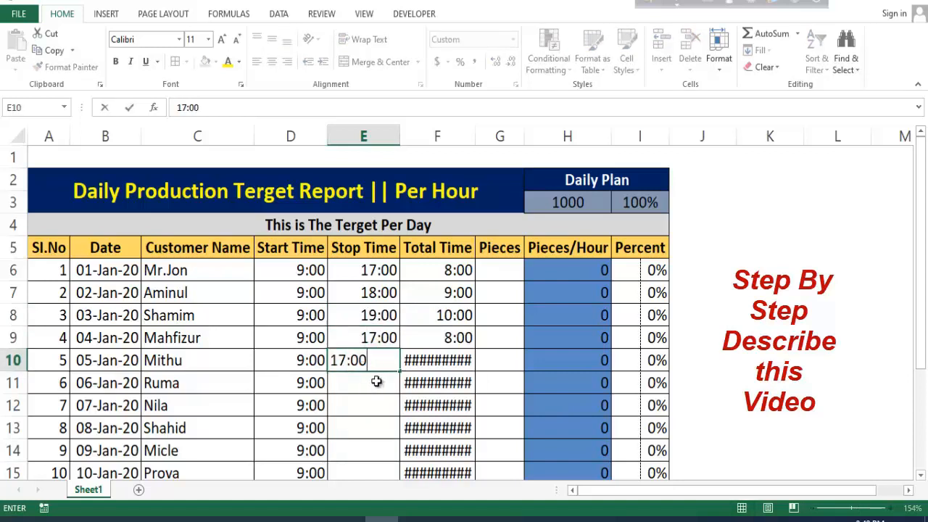
text(00)
key(Return)
drag(379, 337, 402, 435)
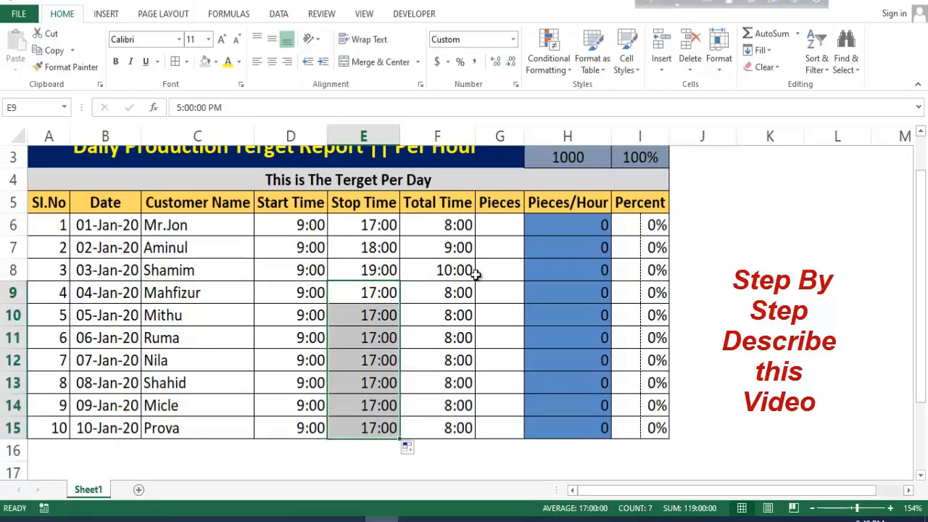
Enter the Pieces values 900, 850, 1000, 500 and 450 in cells G6 to G10.
click(496, 226)
scroll(551, 212, up, 1)
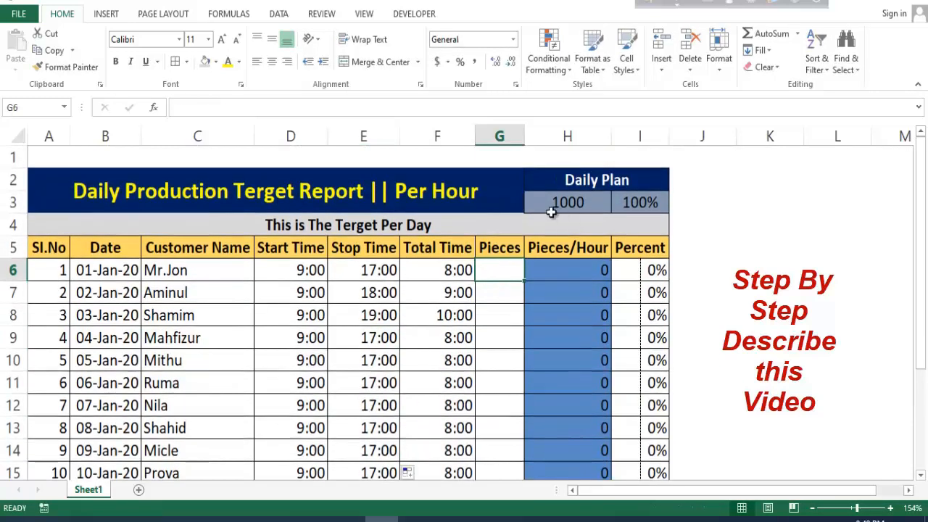
text(900)
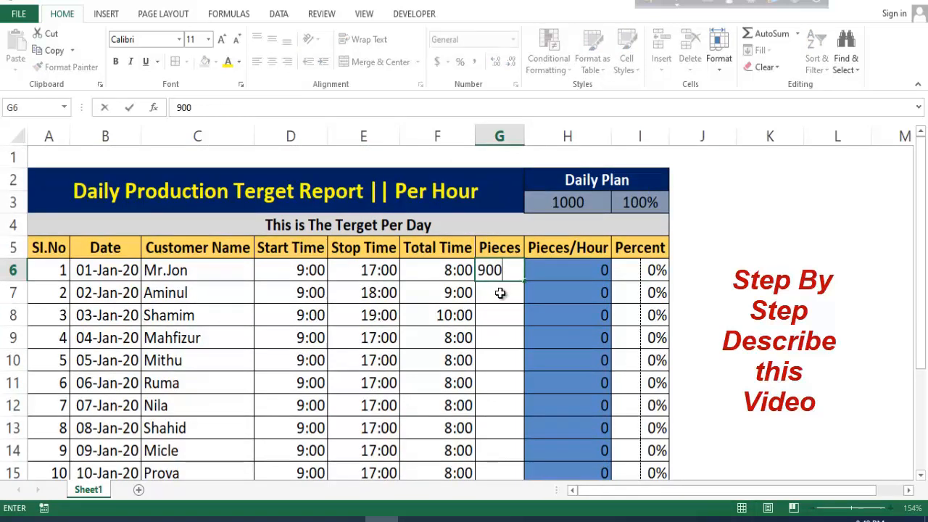
key(Return)
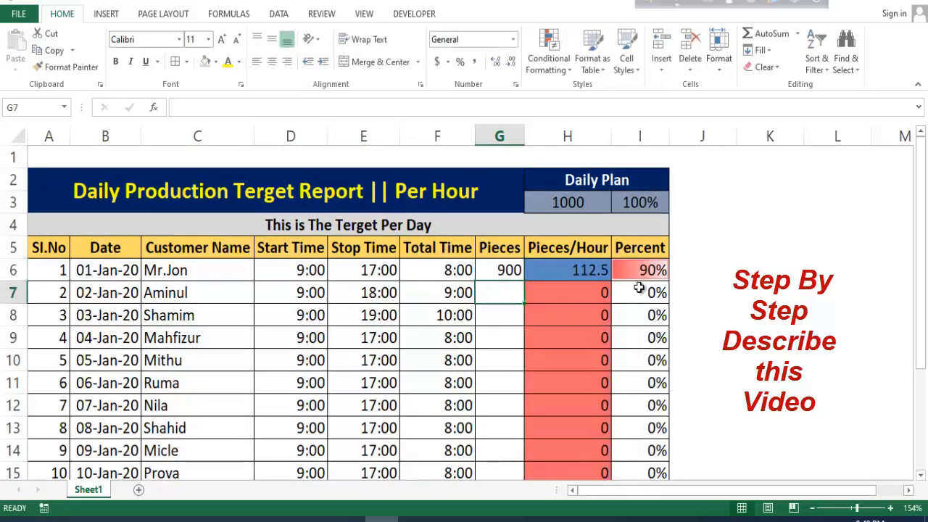
text(850)
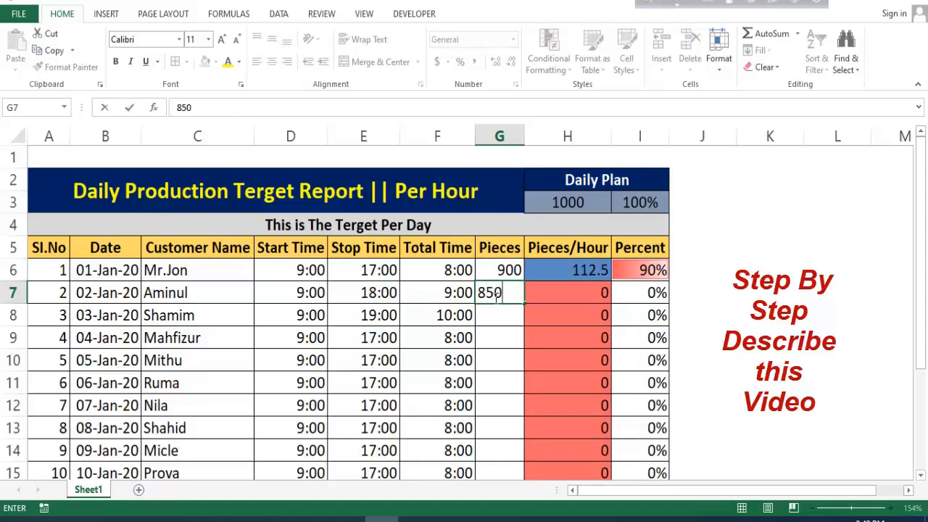
key(Return)
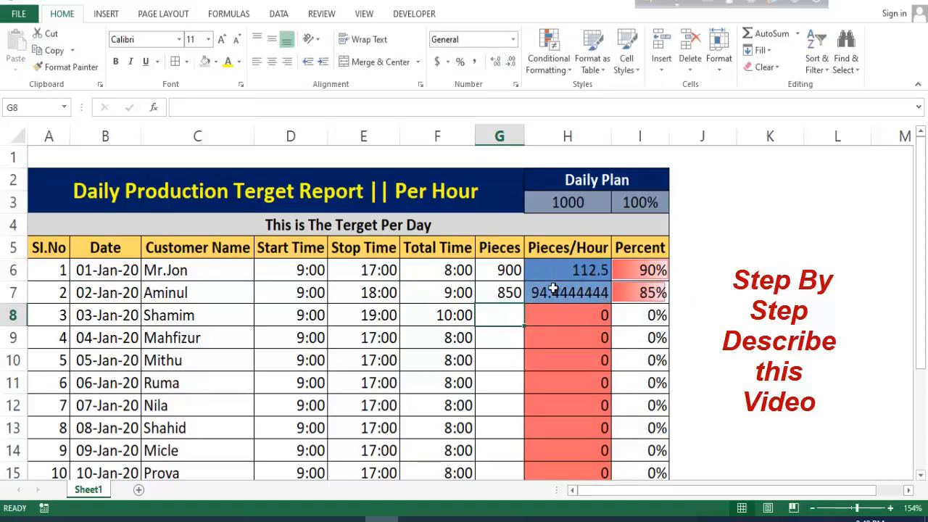
text(1000)
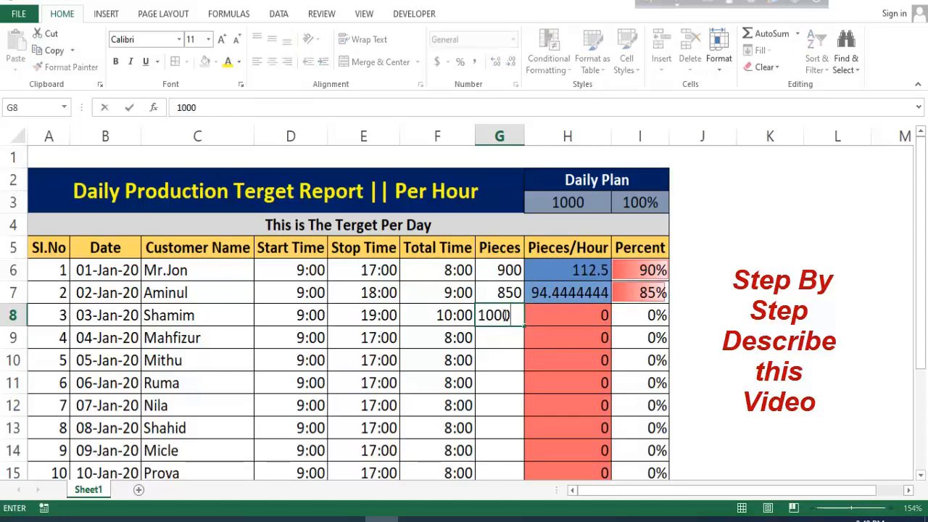
key(Return)
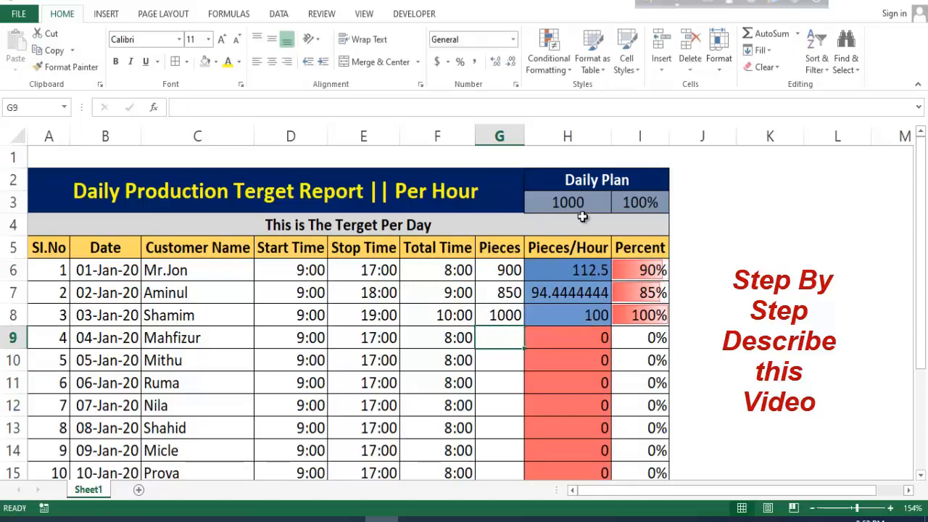
text(500)
key(Return)
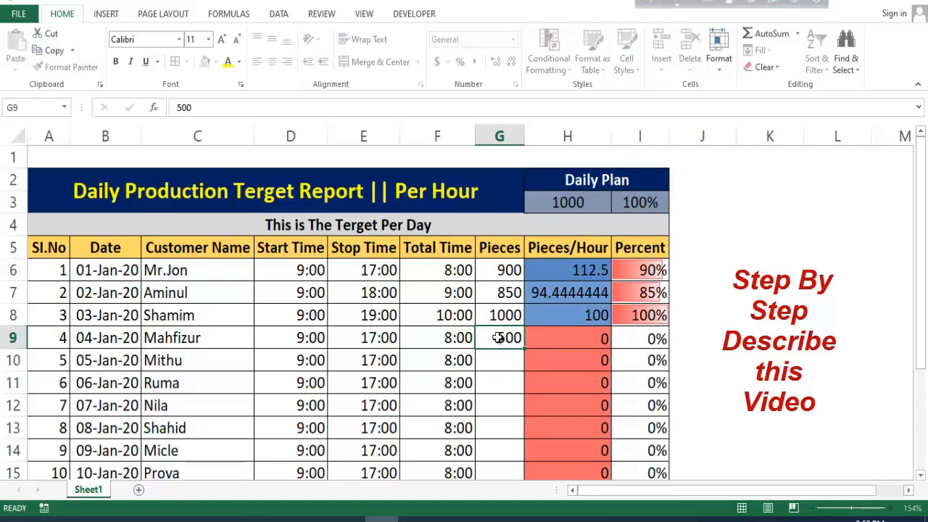
text(450)
key(Return)
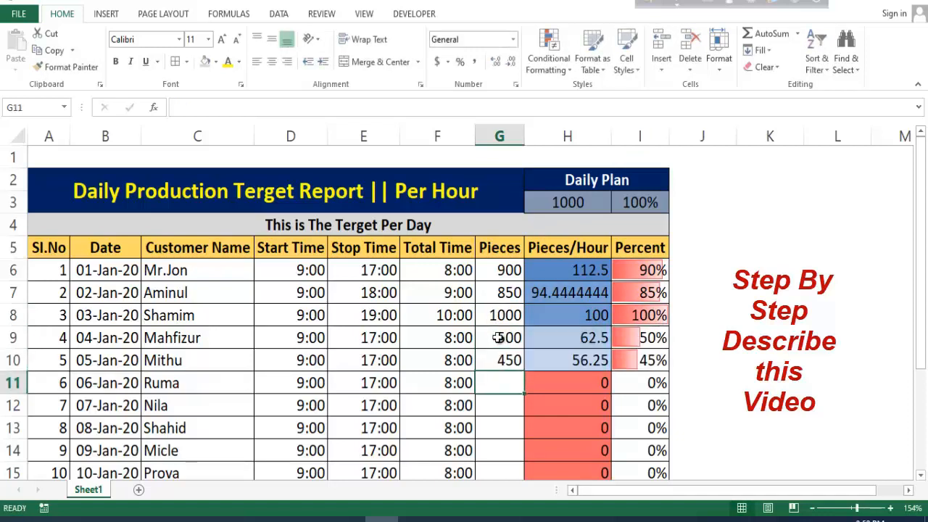
Enter the Pieces values 650, 750, 800, 950 and 850 in cells G11 to G15.
text(650)
key(Return)
text(750)
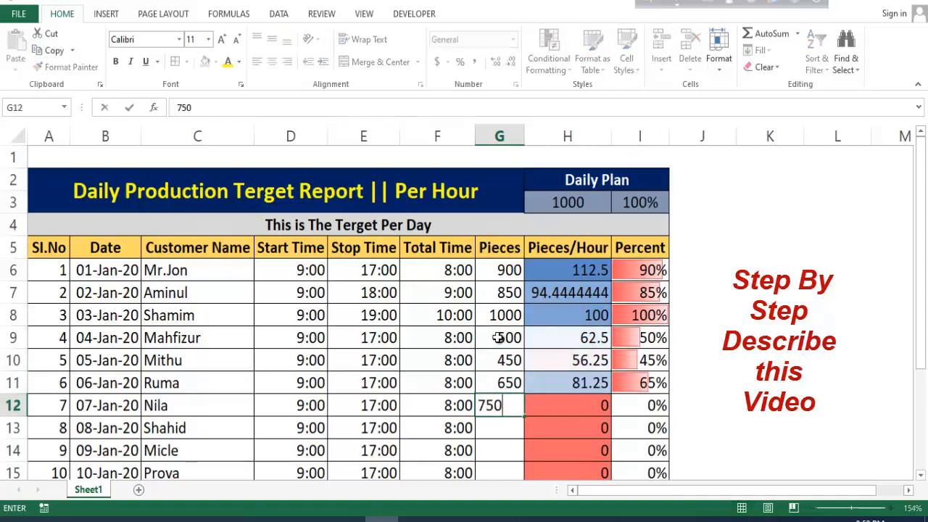
key(Return)
text(800)
key(Return)
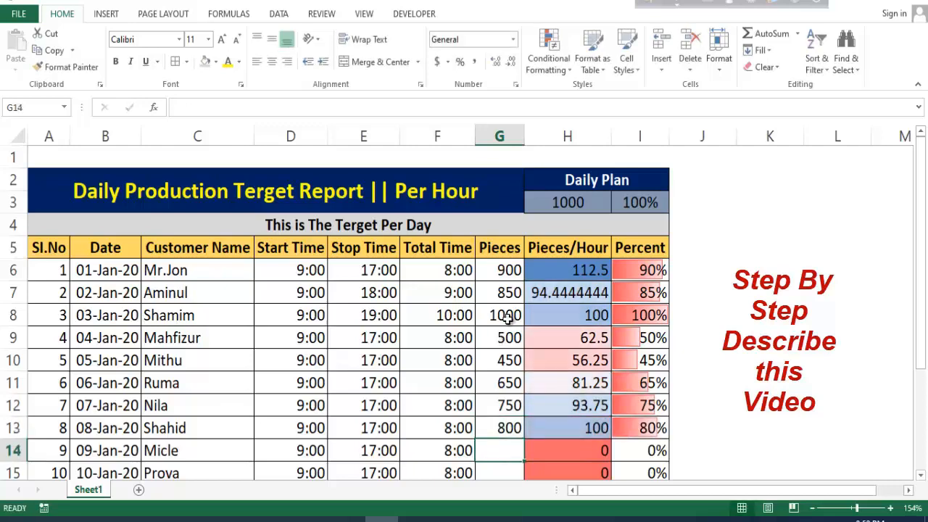
text(950)
key(Return)
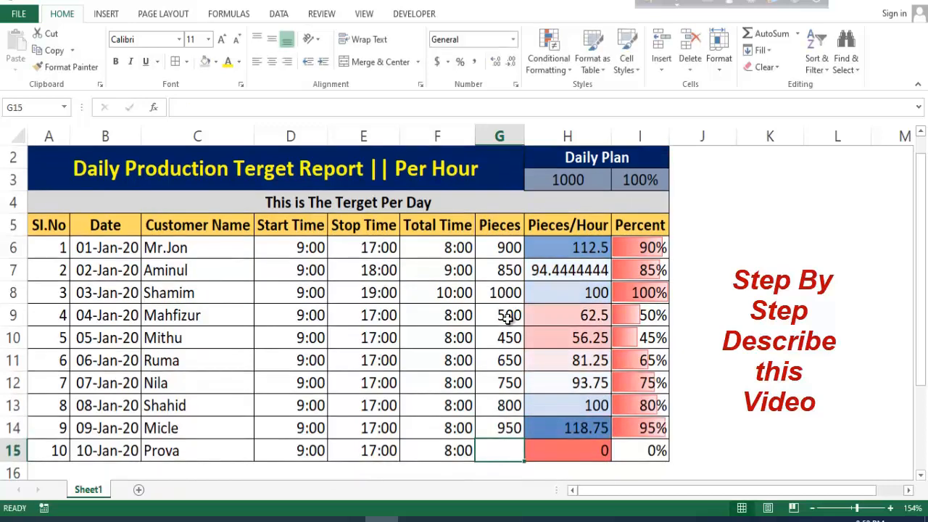
text(850)
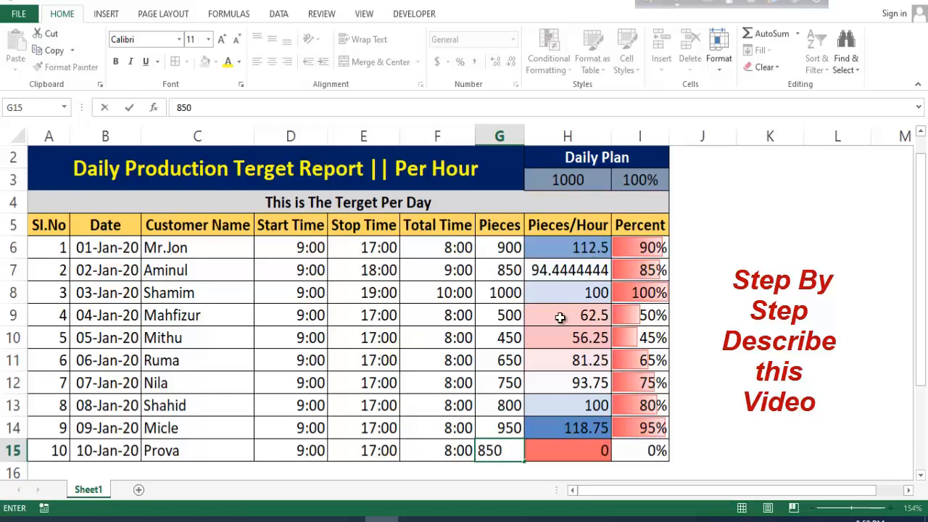
key(Return)
click(593, 471)
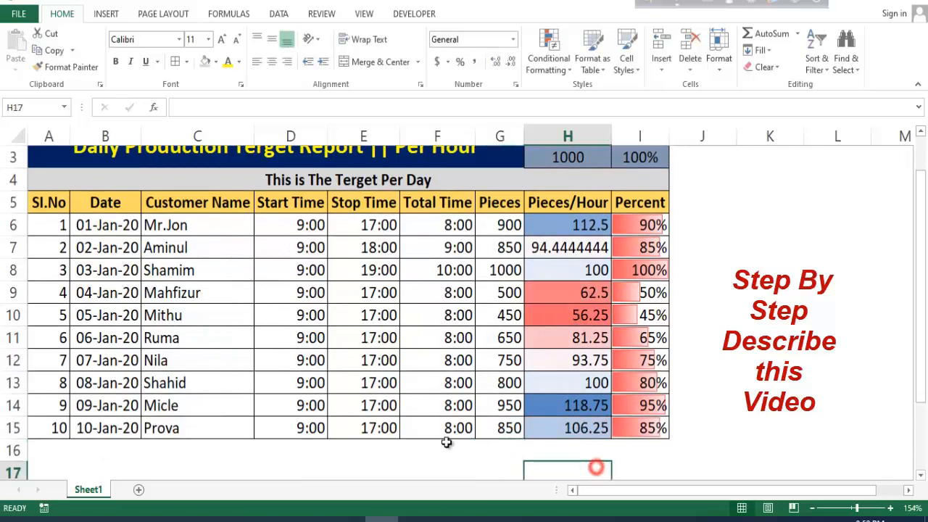
scroll(529, 321, up, 1)
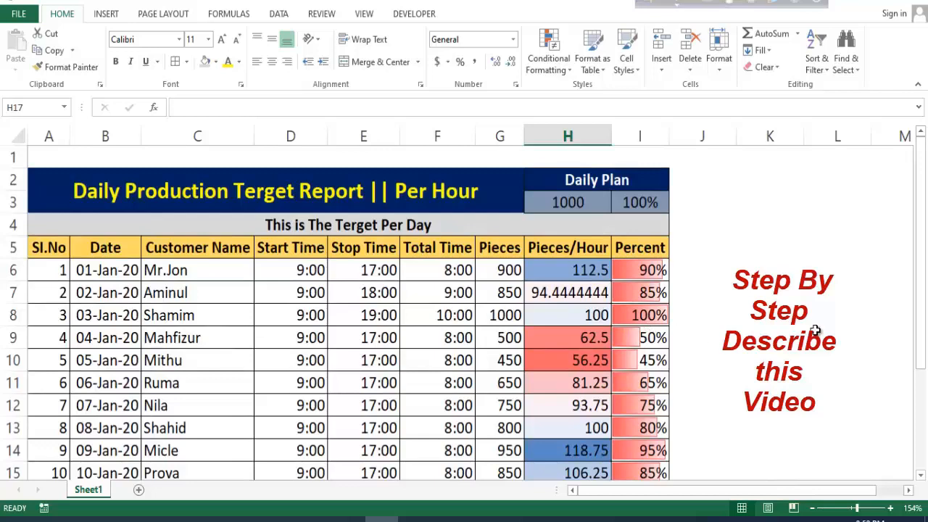
Apply solid light blue data bars to the Percent values in I6:I15.
scroll(656, 376, down, 1)
scroll(659, 385, up, 1)
drag(638, 272, 645, 472)
click(549, 58)
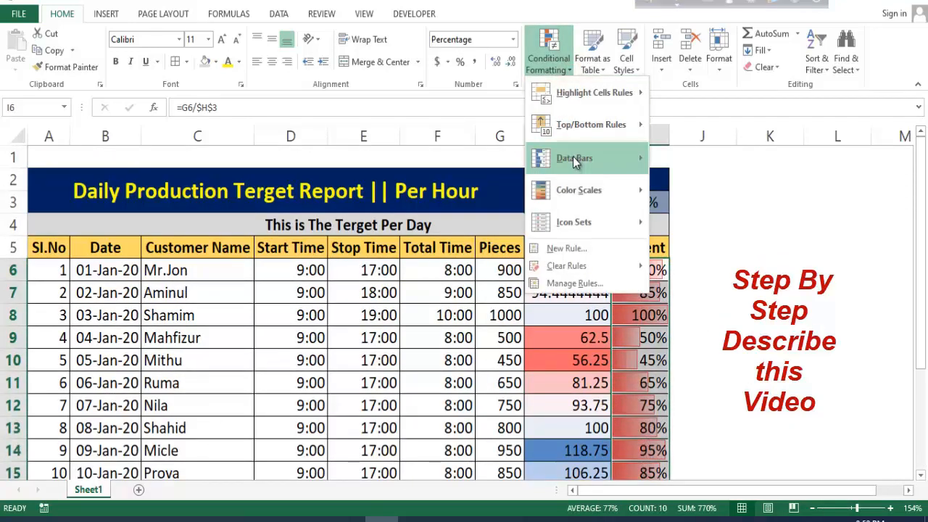
mouse_move(574, 158)
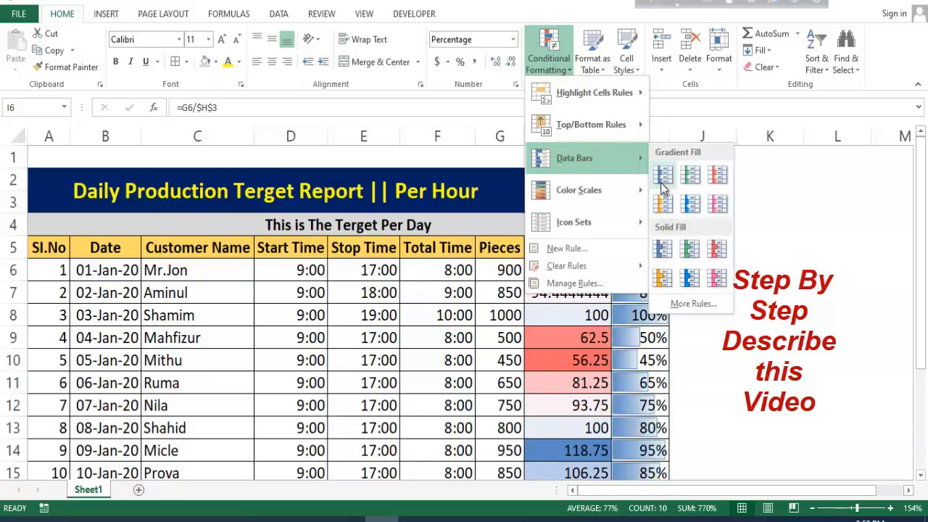
click(689, 278)
click(772, 292)
Apply the green-white color scale to the Pieces/Hour values in H6:H15.
drag(567, 269, 568, 470)
click(552, 64)
mouse_move(601, 190)
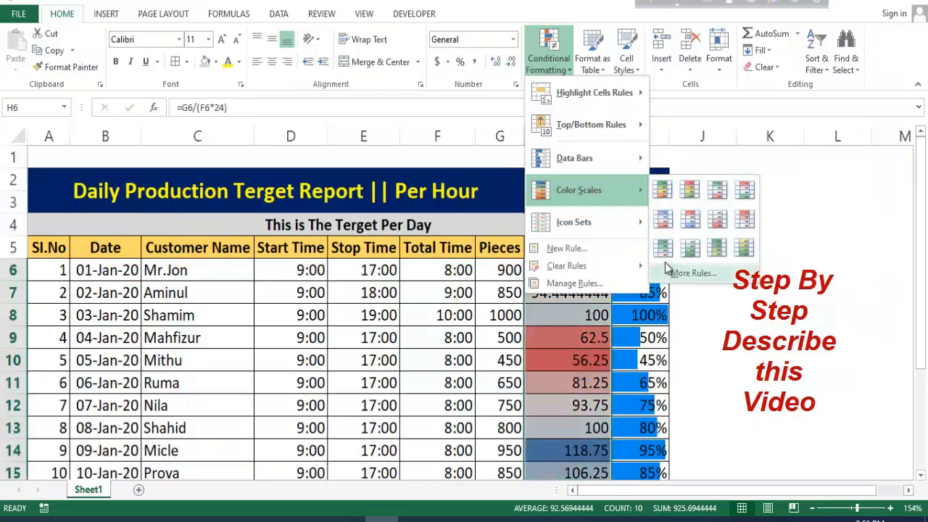
click(662, 248)
click(837, 337)
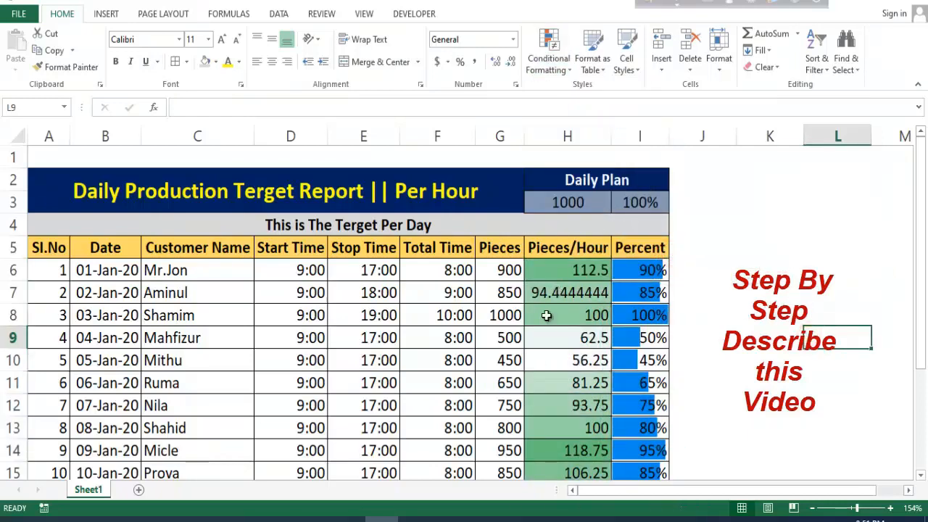
Fill the serial number cells A6:A15 with light grey and autofit the Date column's width.
drag(44, 270, 38, 472)
click(205, 61)
click(780, 335)
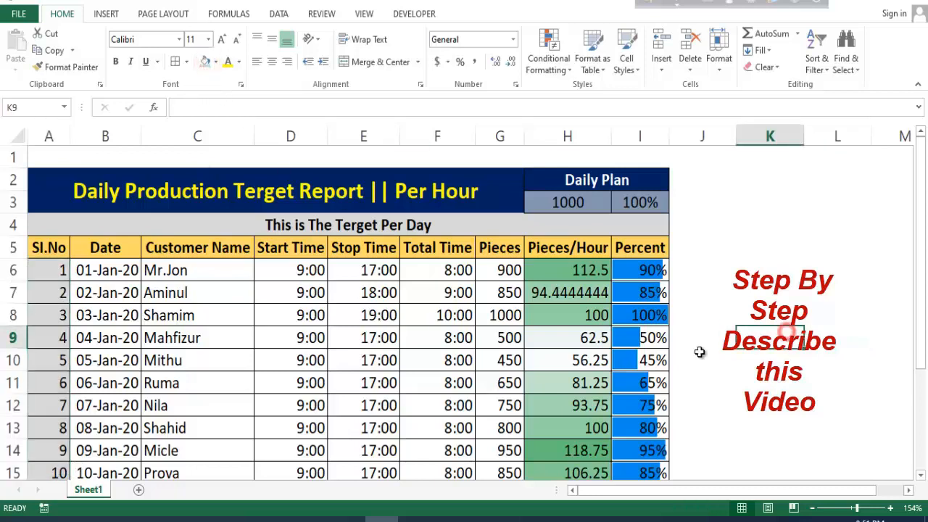
click(710, 382)
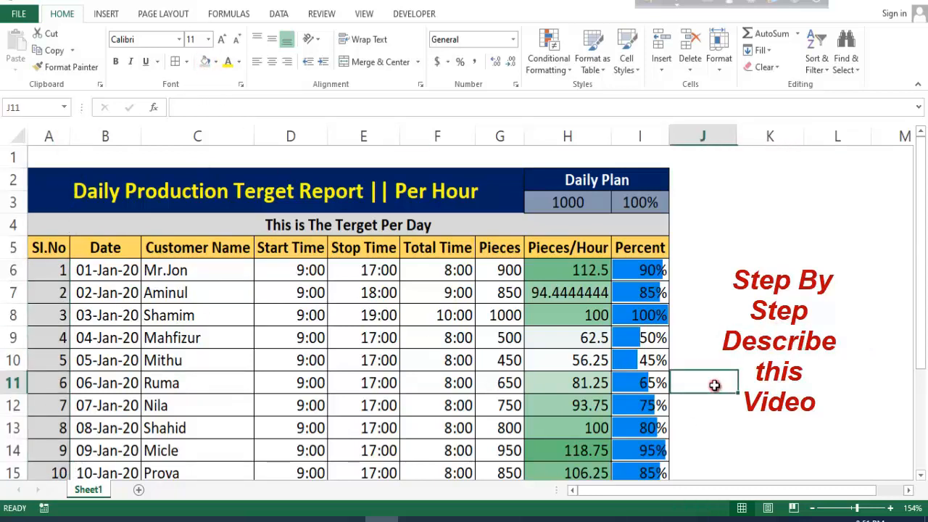
double_click(142, 136)
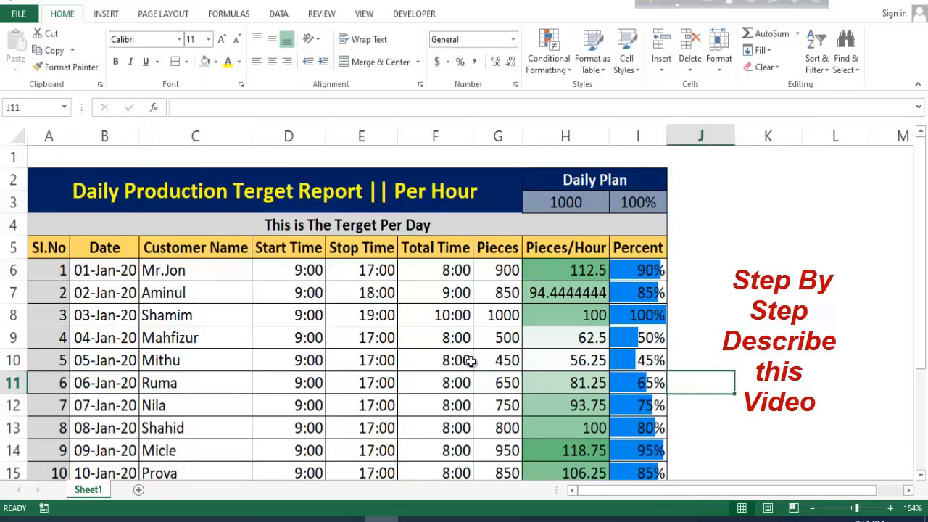
Unmerge the subtitle row A4:I4 and merge and center it again.
click(65, 221)
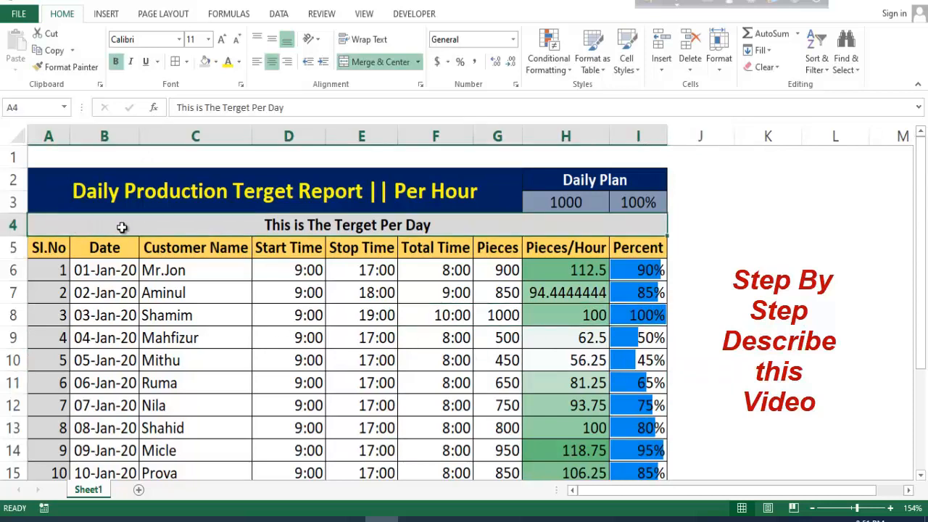
click(362, 63)
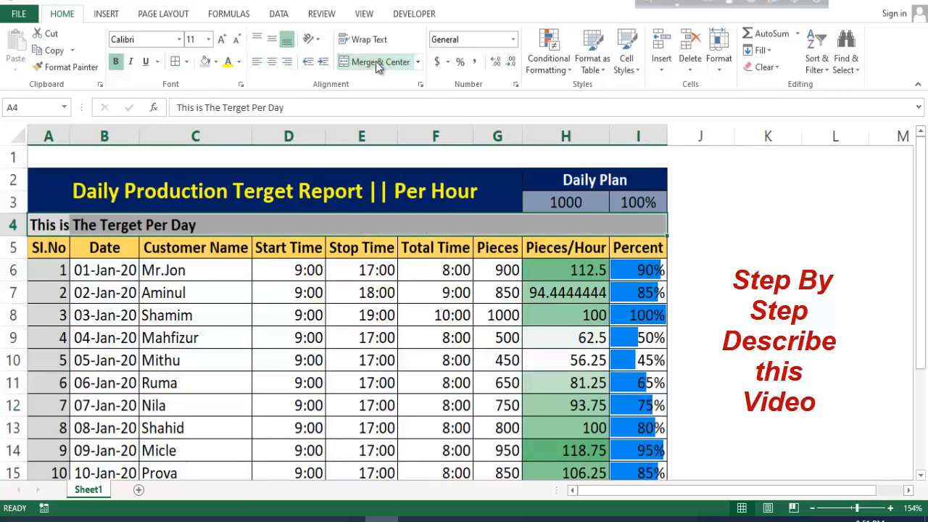
click(362, 64)
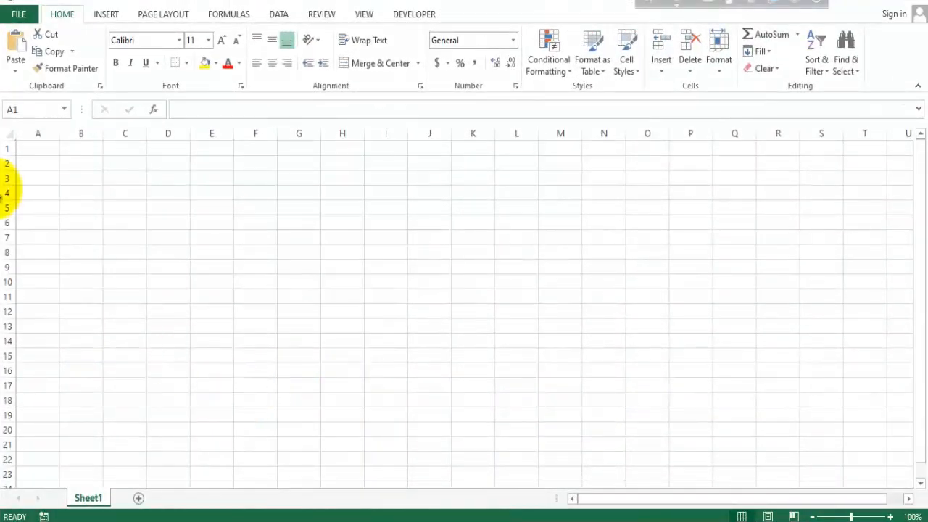
Zoom the blank sheet to 178% and hide its gridlines.
mouse_move(850, 516)
mouse_down()
mouse_move(839, 516)
mouse_move(868, 517)
mouse_move(859, 516)
mouse_up()
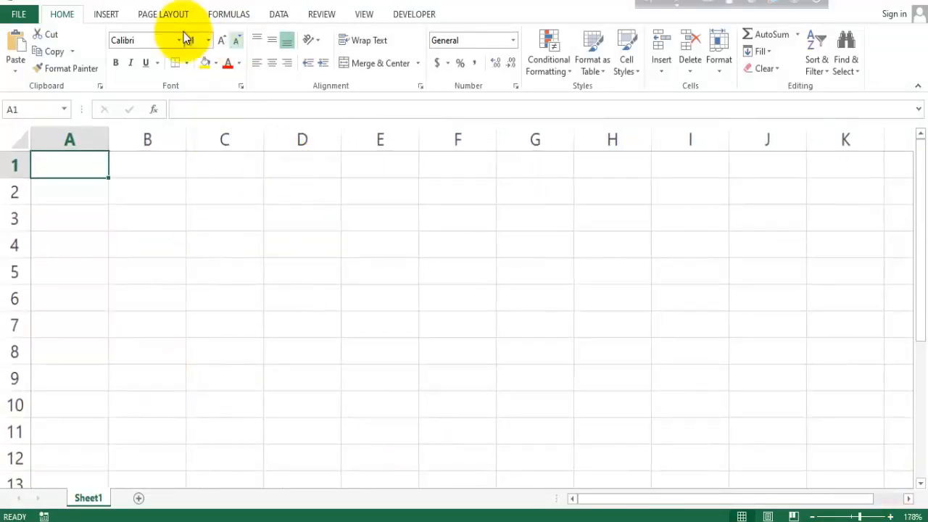
click(364, 14)
click(148, 63)
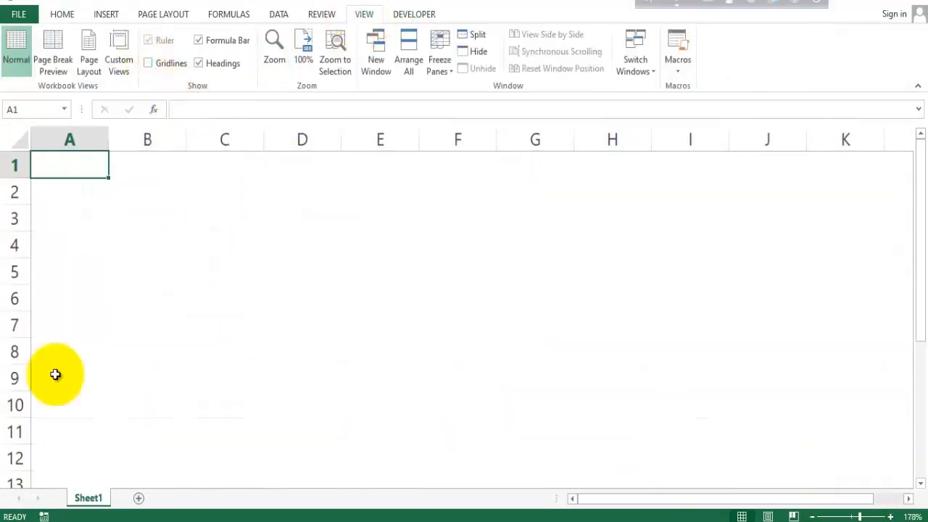
Enter the column headers Sl.No, Customer Name, Start Time and Stop Time in cells A5 to D5.
click(44, 271)
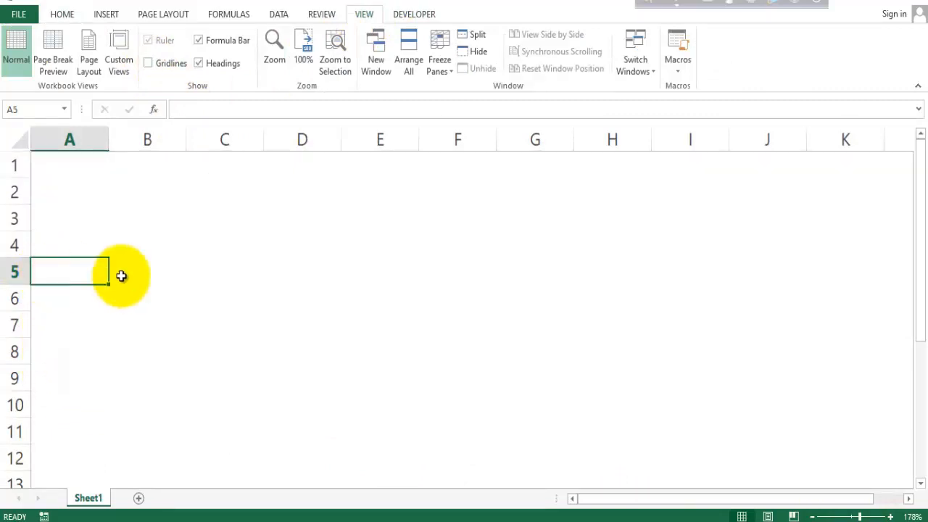
text(Sl.No)
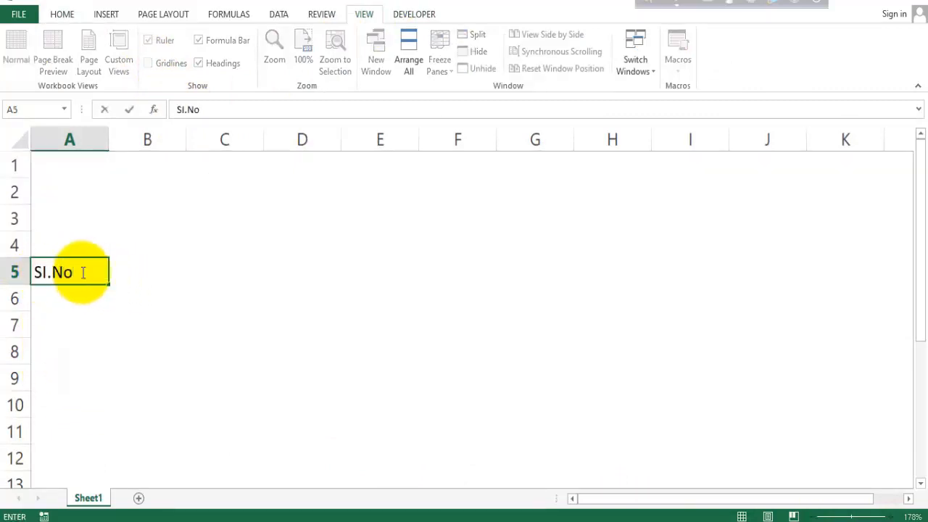
key(Tab)
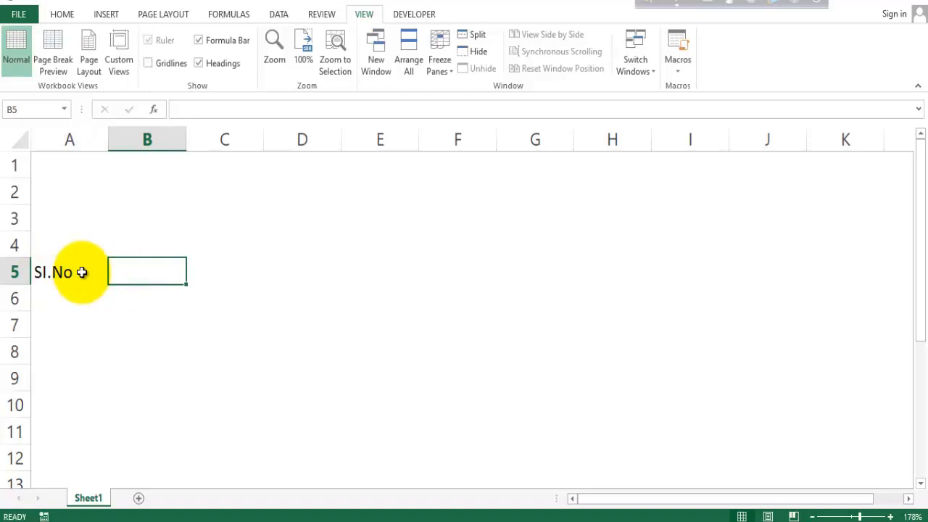
text(Customer Name)
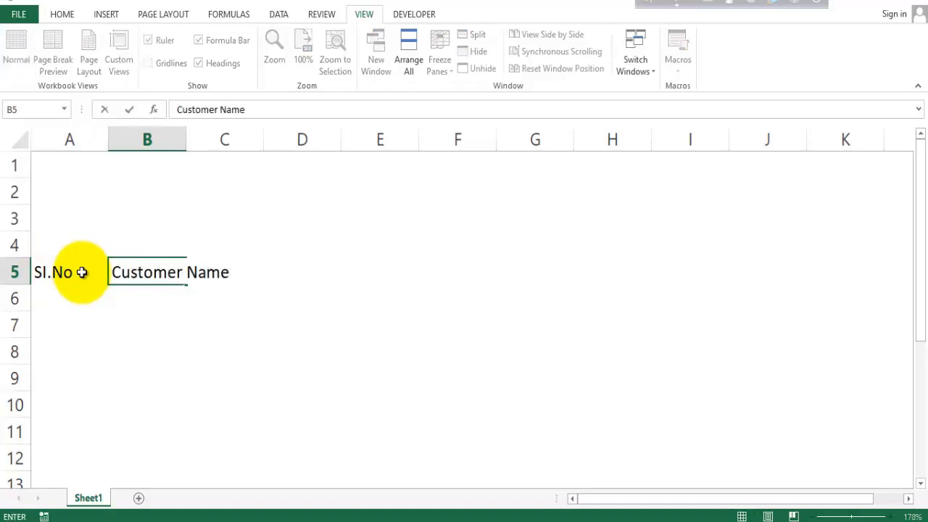
key(Tab)
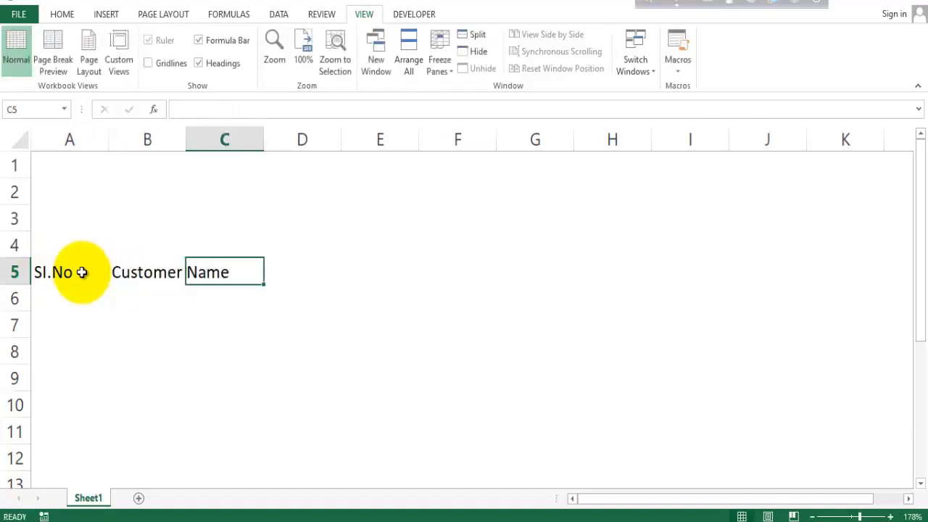
text(Start Time)
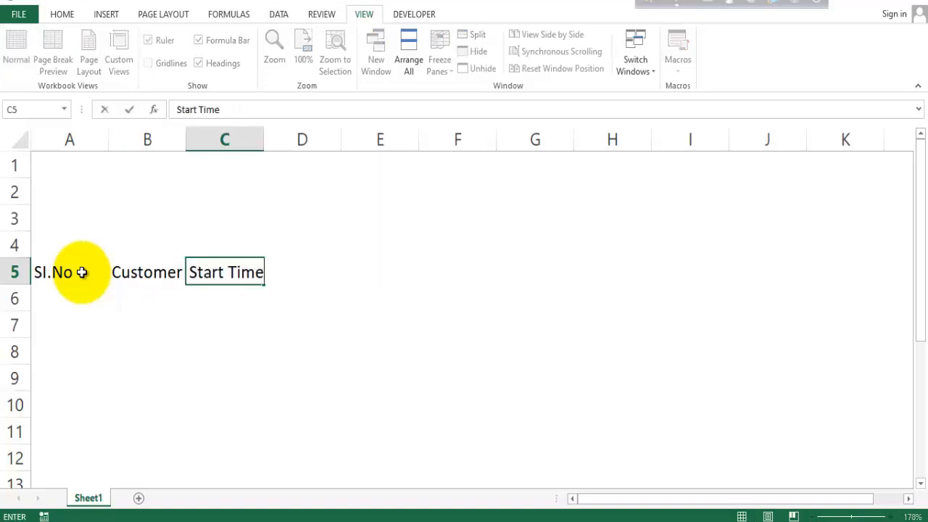
key(Tab)
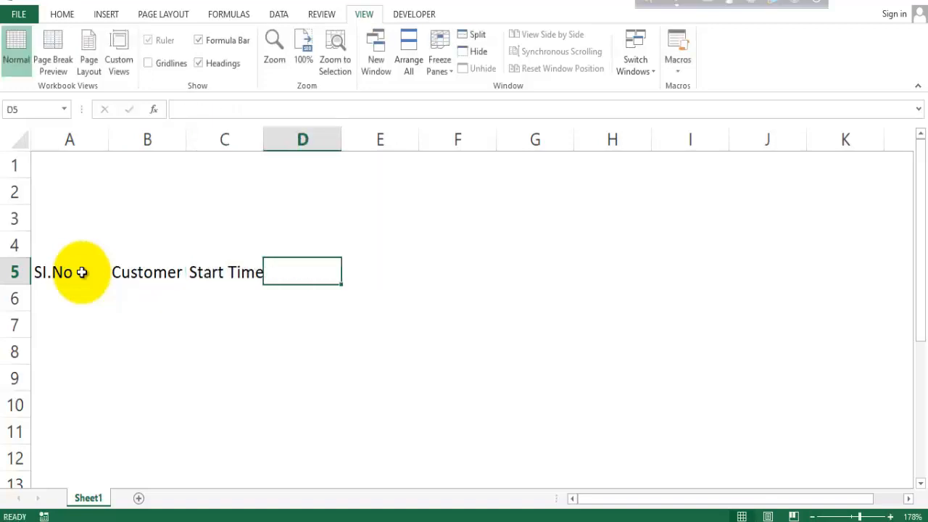
text(Stop Time)
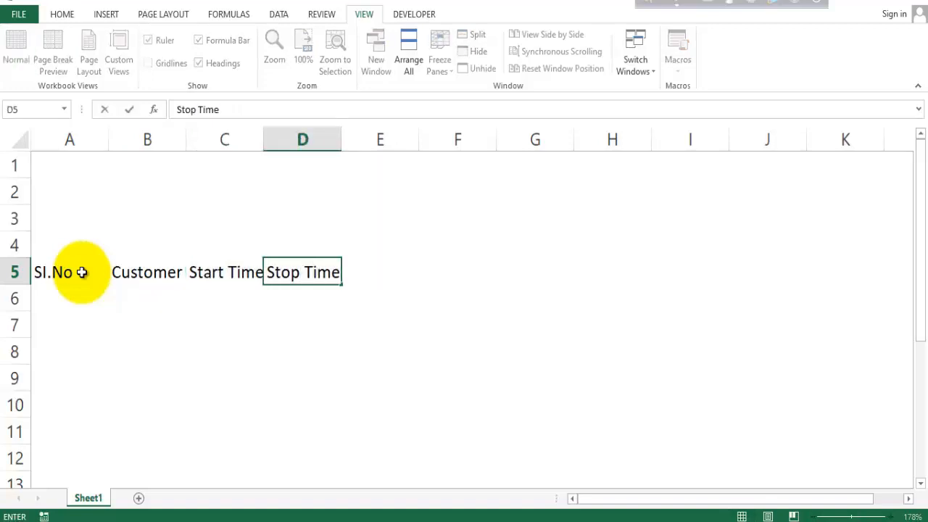
key(Tab)
Continue the header row with Total Time, Pieces, Pieces/Hour and Percent in cells E5 to H5.
text(Tot)
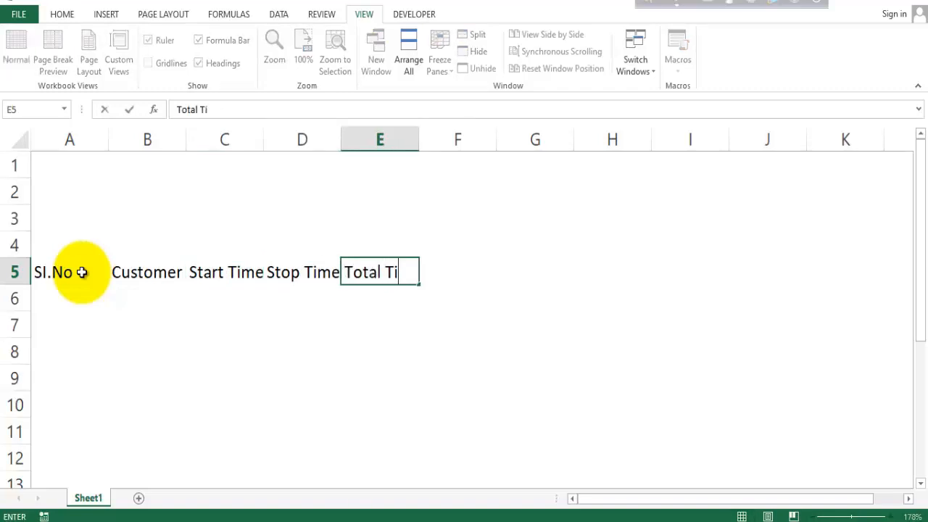
key(Tab)
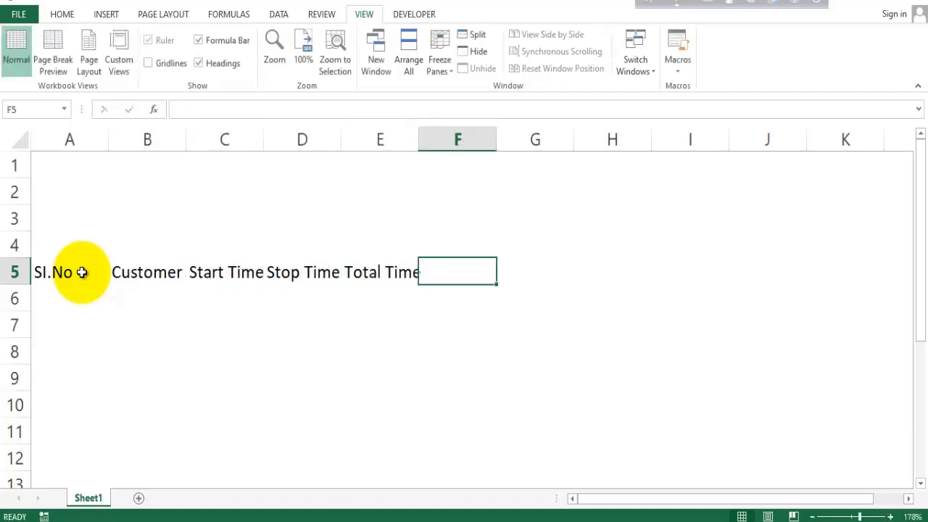
text(Pieces)
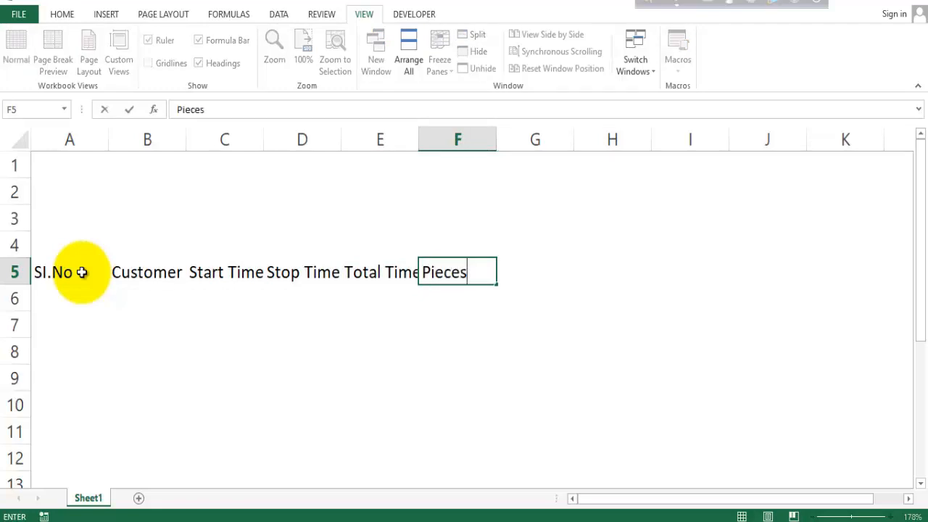
key(Tab)
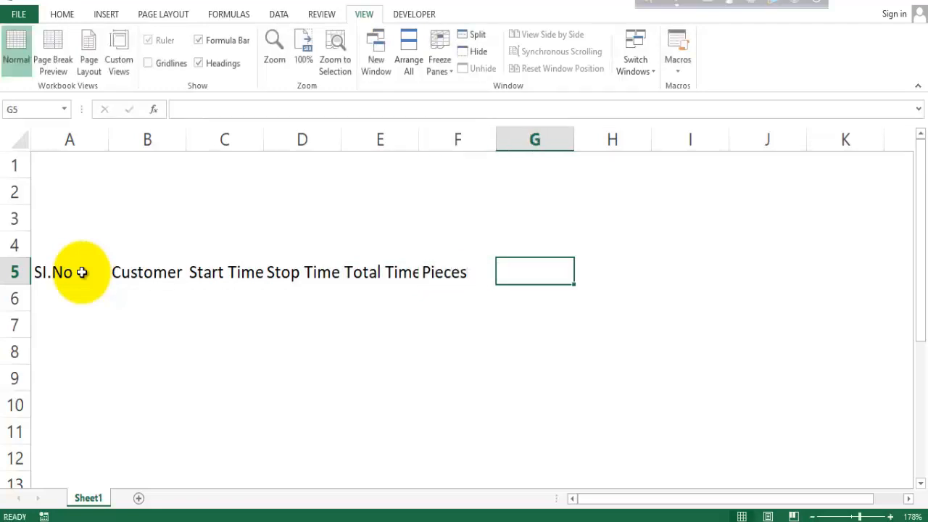
text(Pieces/Hour)
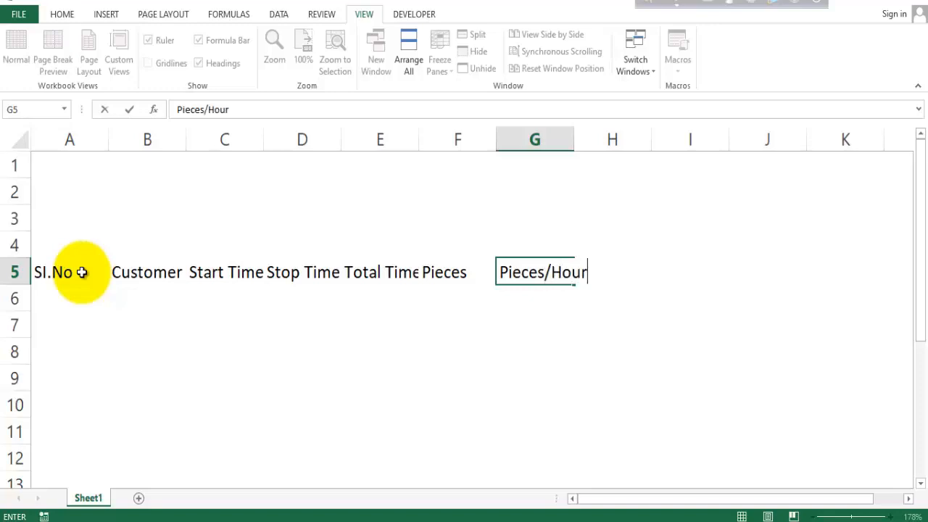
key(Tab)
text(P)
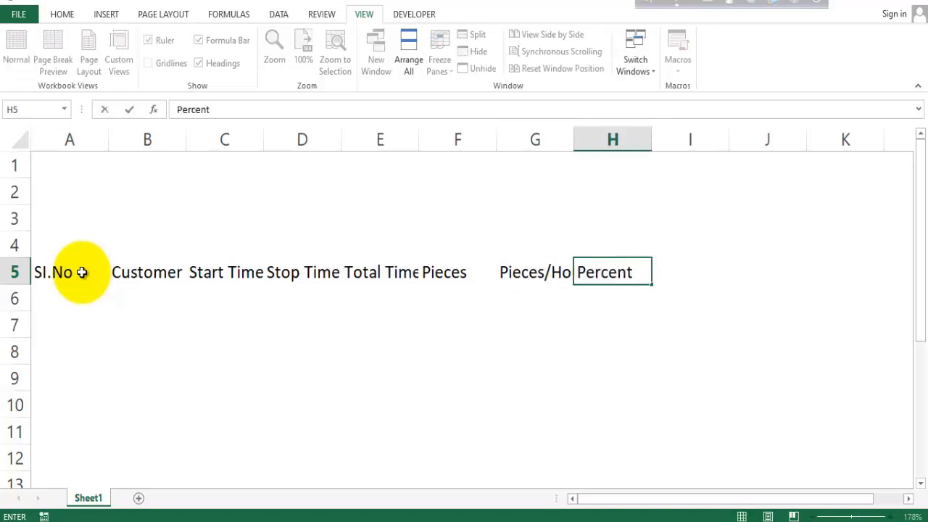
click(373, 297)
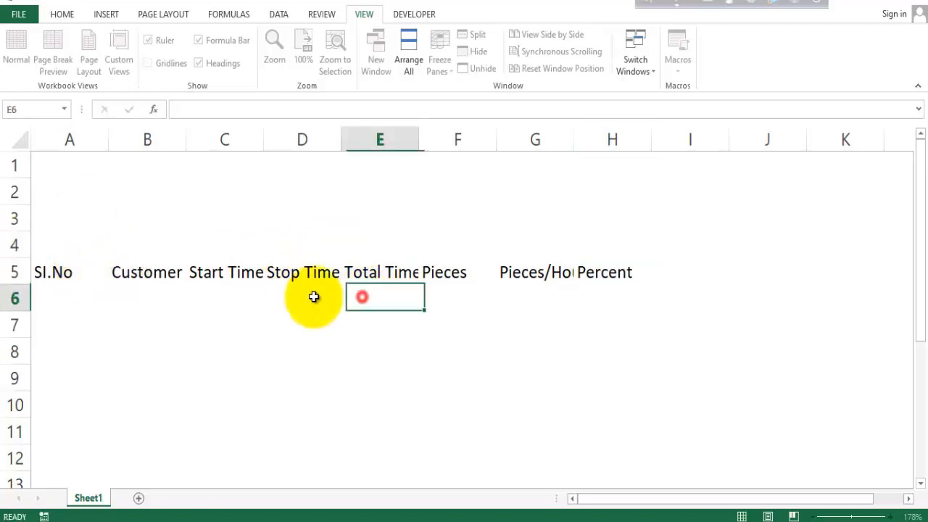
click(53, 272)
drag(53, 273, 603, 275)
click(394, 321)
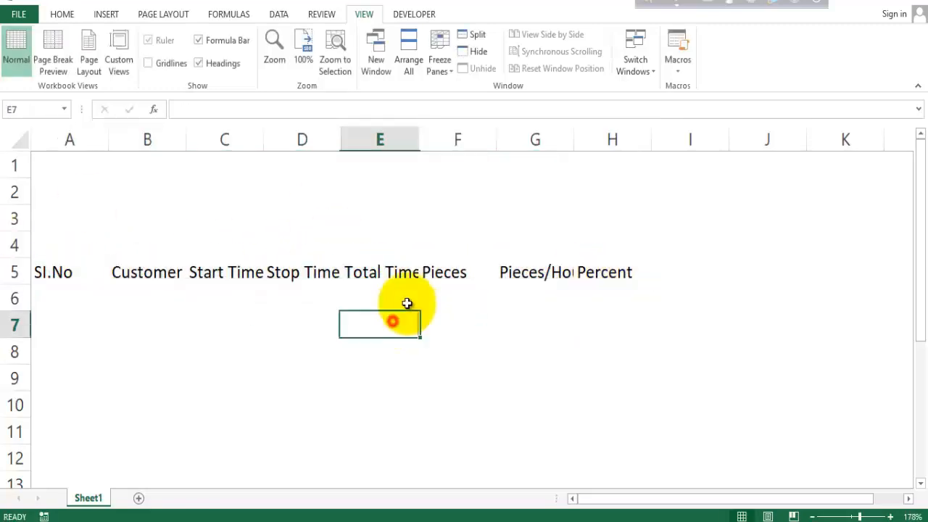
Autofit the widths of columns A through H to their header texts.
double_click(650, 141)
double_click(572, 139)
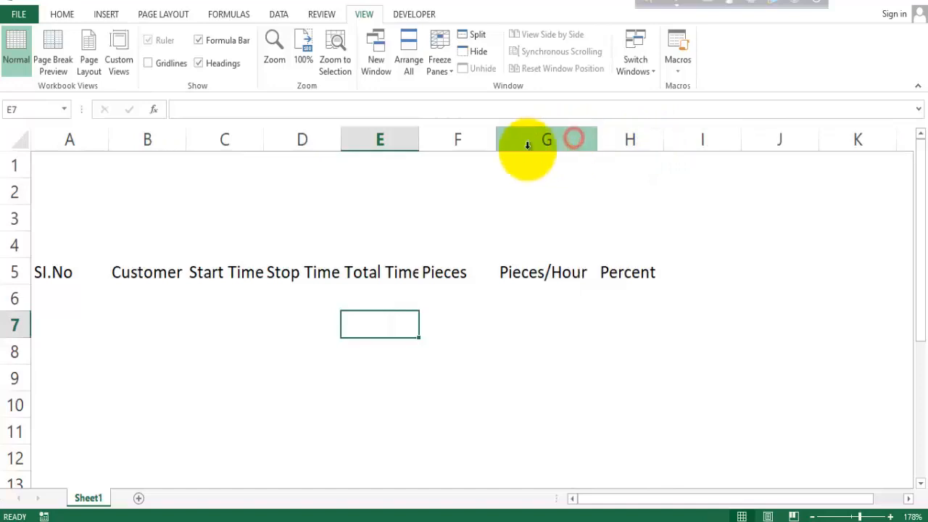
drag(496, 134, 496, 134)
double_click(496, 134)
double_click(419, 138)
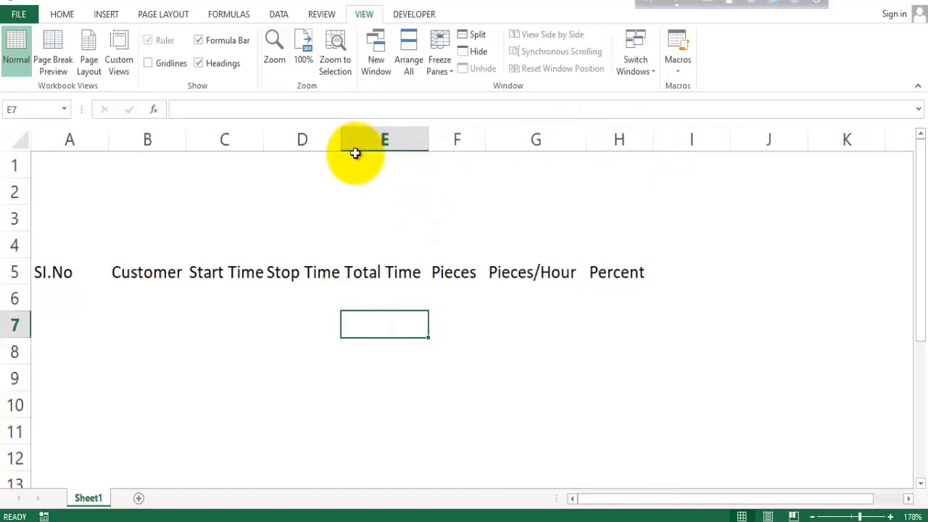
drag(342, 136, 341, 137)
double_click(342, 136)
double_click(263, 139)
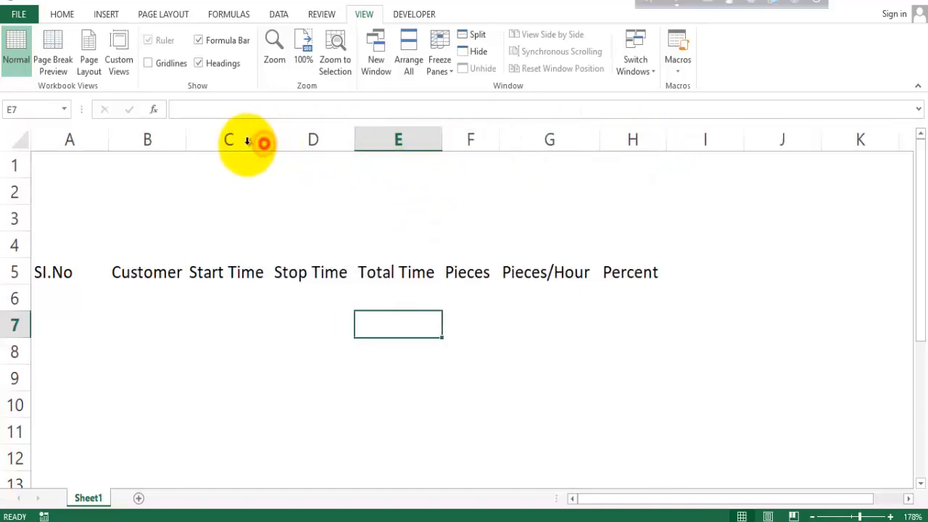
double_click(185, 138)
double_click(108, 139)
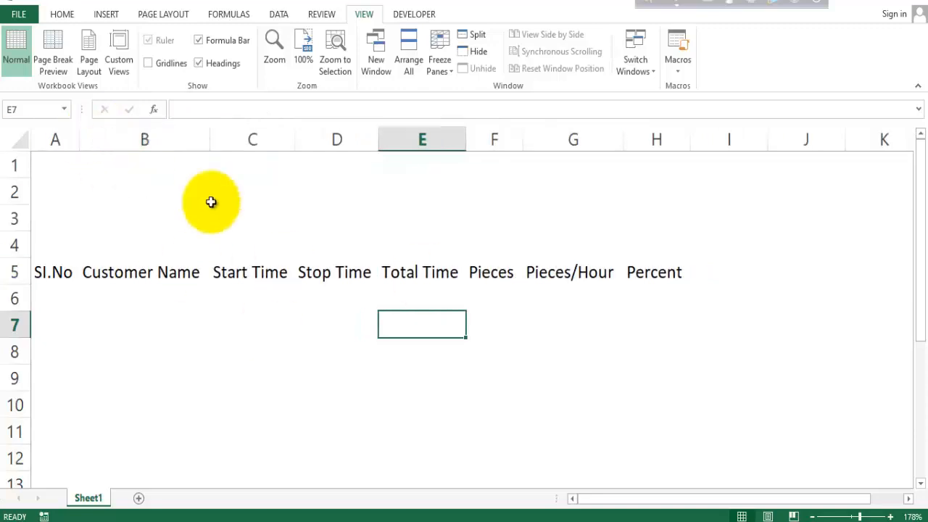
Fill the header cells A5:H5 with a light gold theme color.
drag(39, 276, 656, 274)
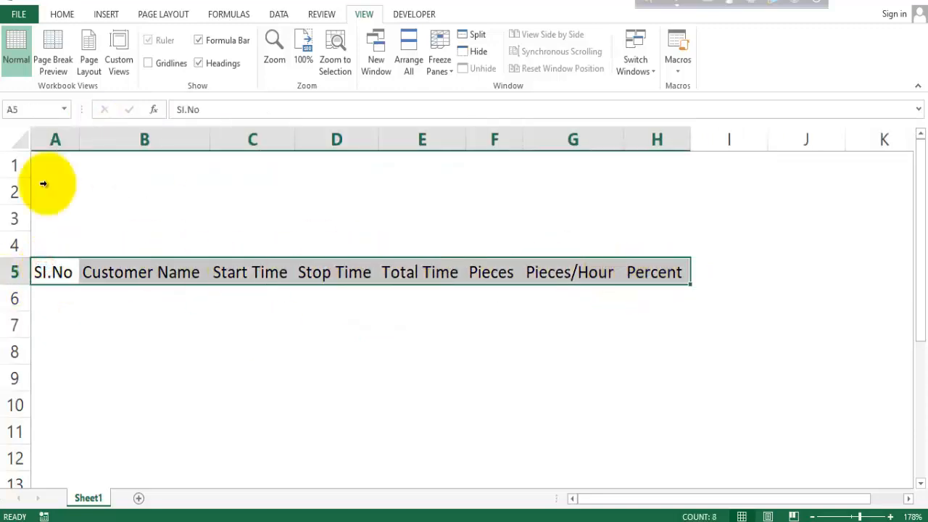
click(59, 16)
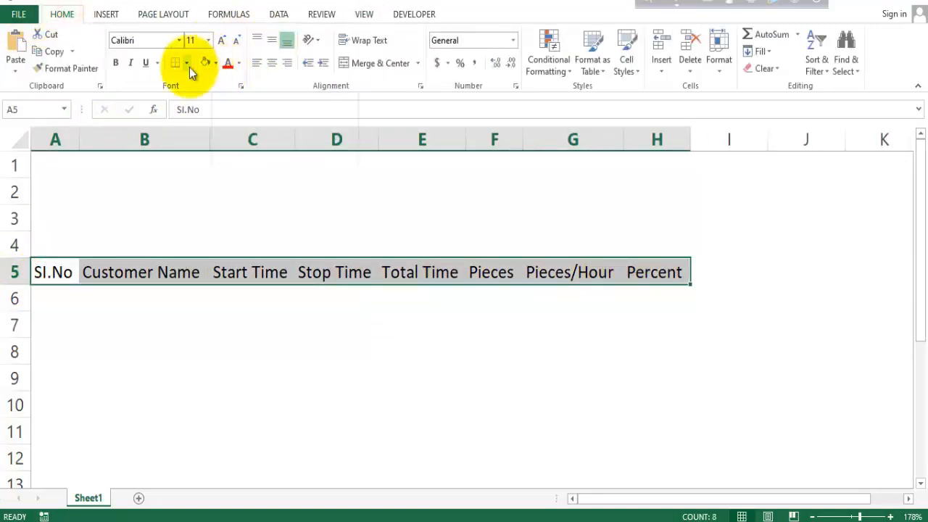
click(215, 63)
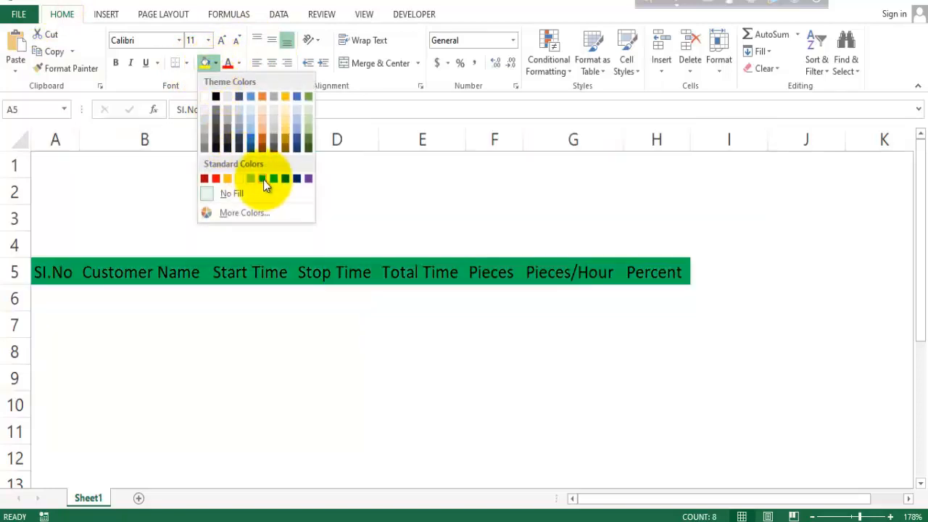
click(284, 130)
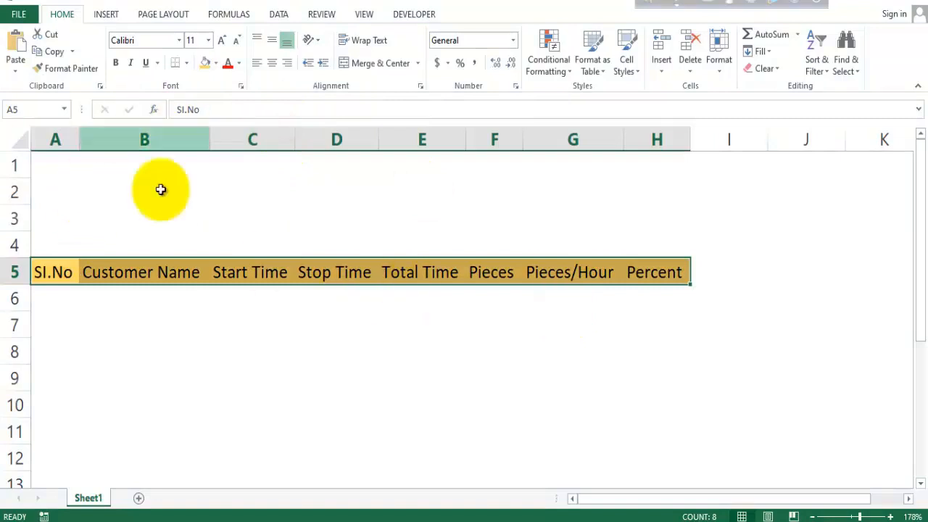
click(314, 340)
Apply all borders to the table range in columns A to H, from header row 5 down through the blank rows below.
mouse_move(33, 272)
mouse_down()
mouse_move(326, 338)
mouse_move(647, 481)
mouse_move(639, 475)
mouse_up()
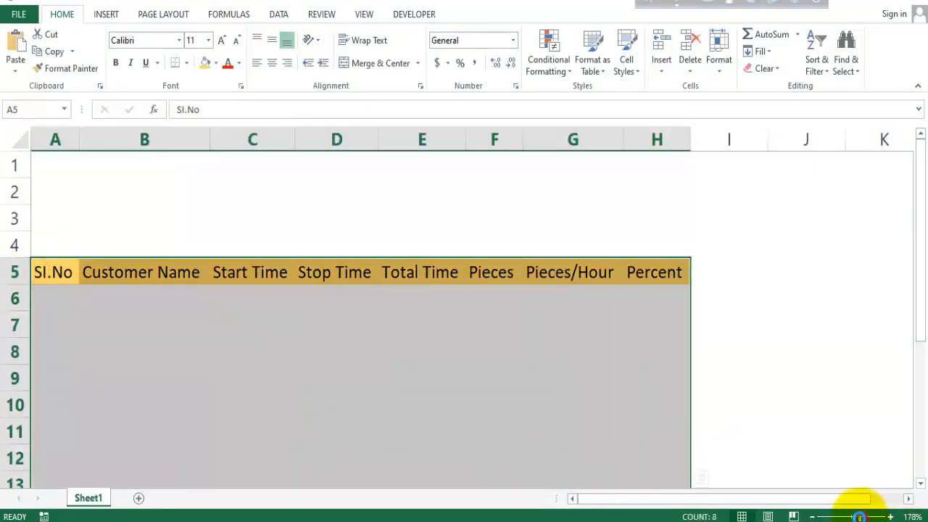
click(856, 516)
drag(49, 252, 572, 472)
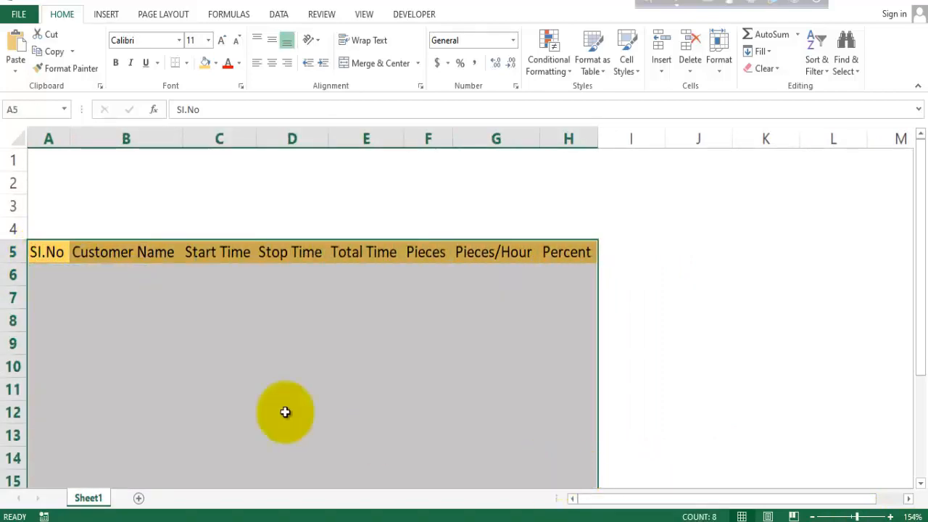
click(186, 64)
click(193, 188)
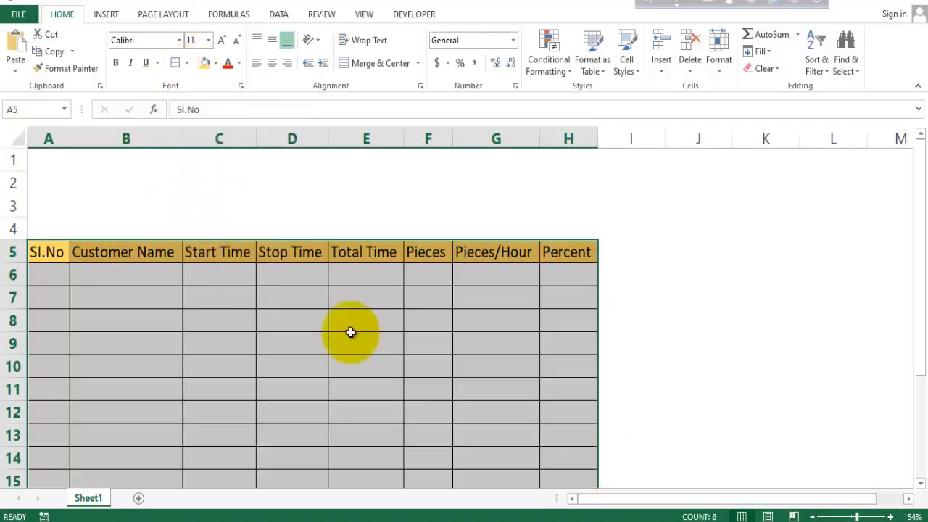
click(414, 341)
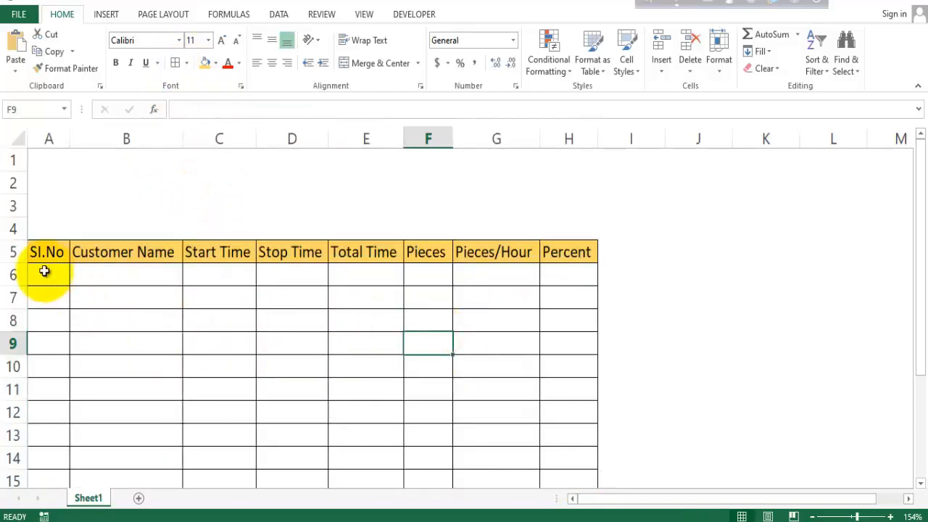
Try to insert a sheet column before the Sl.No column and undo the insertion.
click(65, 243)
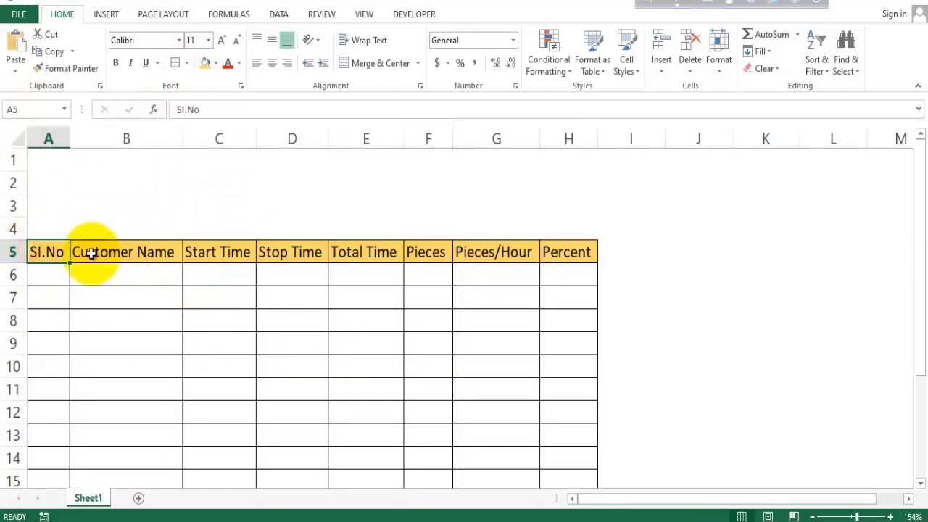
click(662, 74)
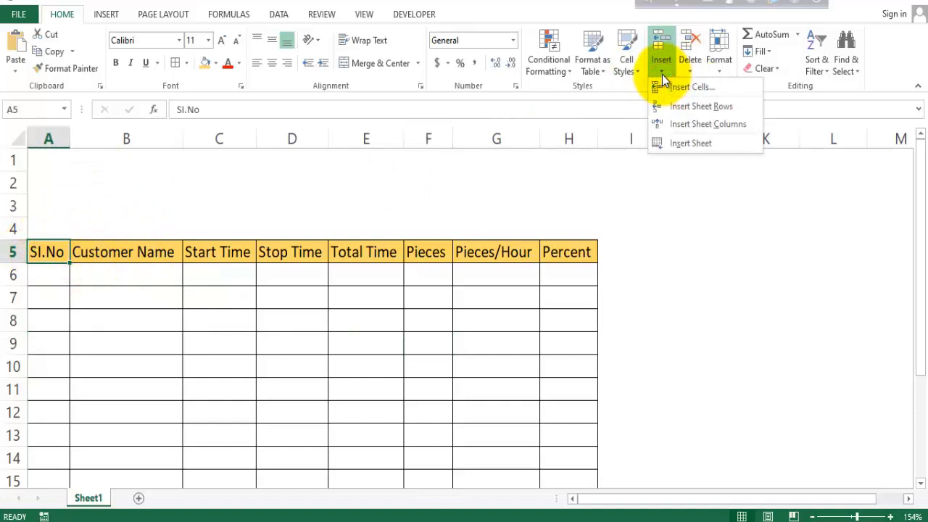
click(719, 128)
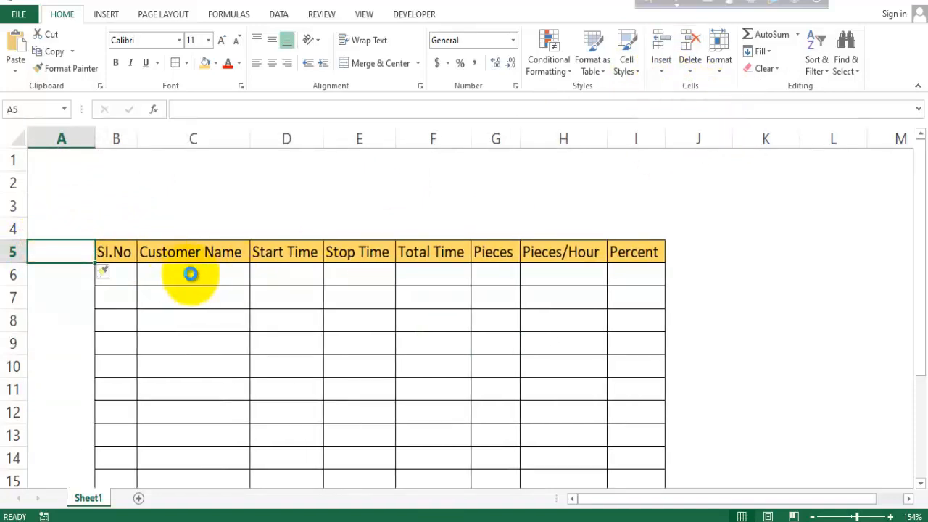
key(ctrl+z)
Insert a widened column before Customer Name, with the header Date in B5.
click(95, 252)
click(662, 74)
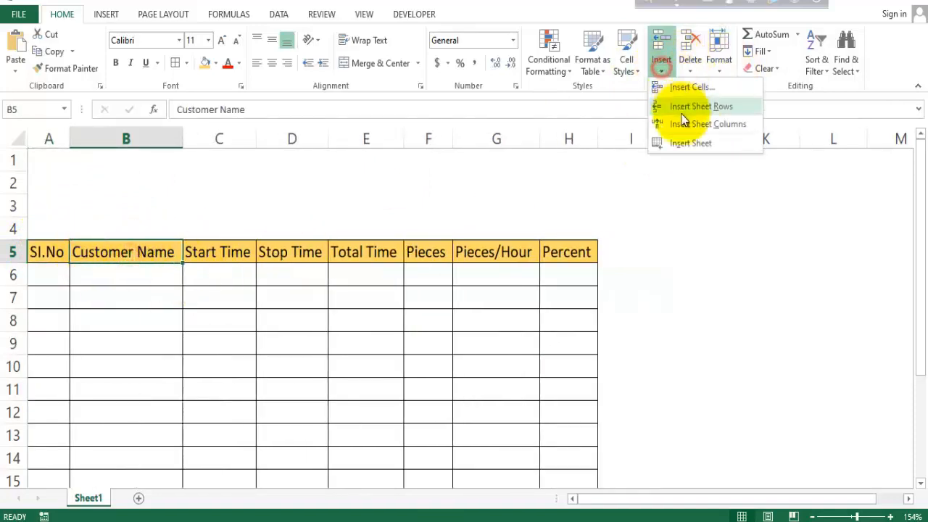
click(716, 124)
text(Date)
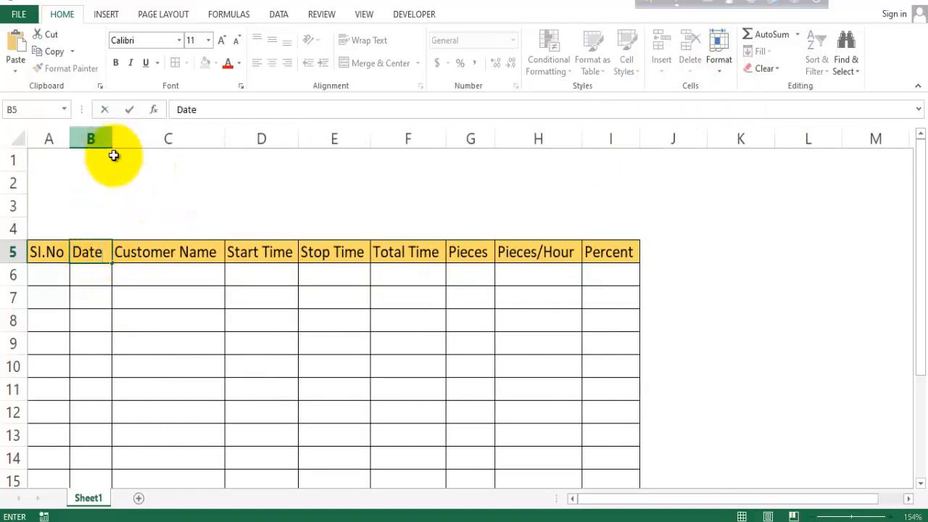
click(118, 187)
drag(109, 139, 134, 140)
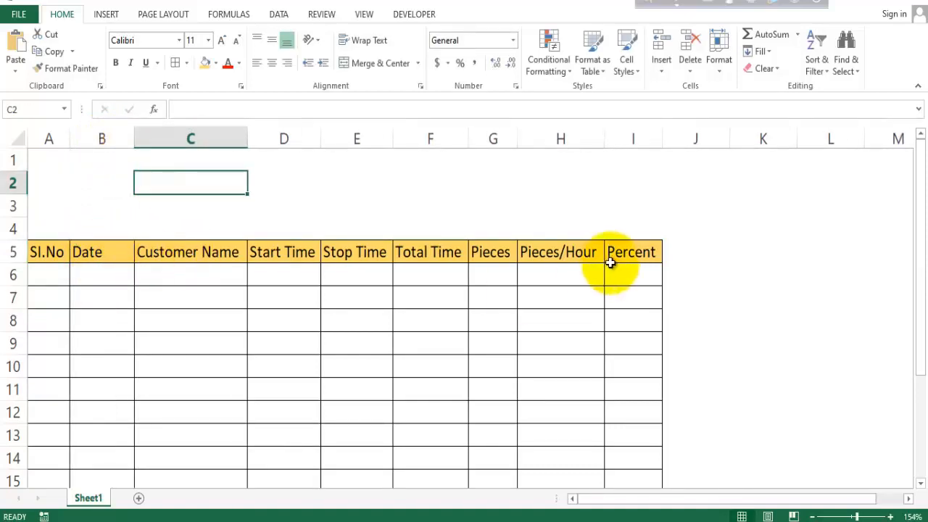
Center the headers in A5:I5 horizontally and vertically and make them bold.
drag(656, 251, 45, 255)
click(272, 63)
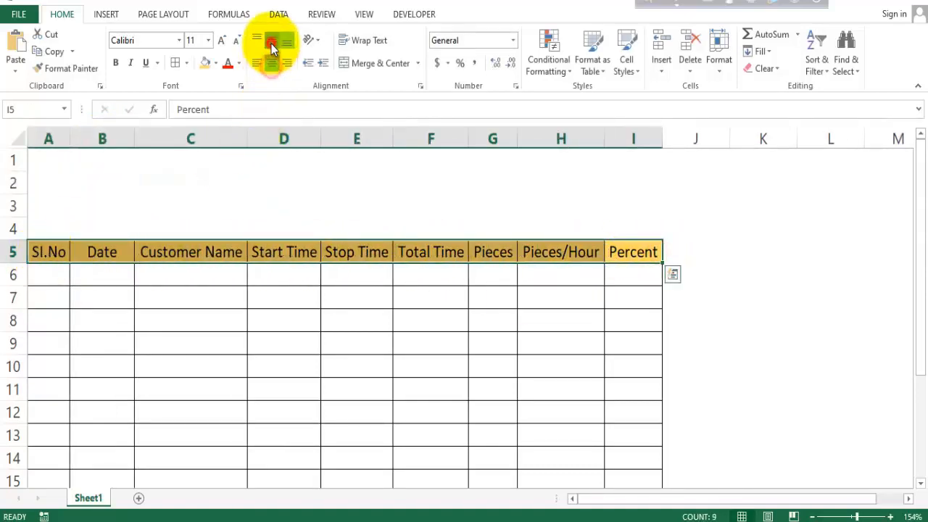
click(272, 40)
click(116, 63)
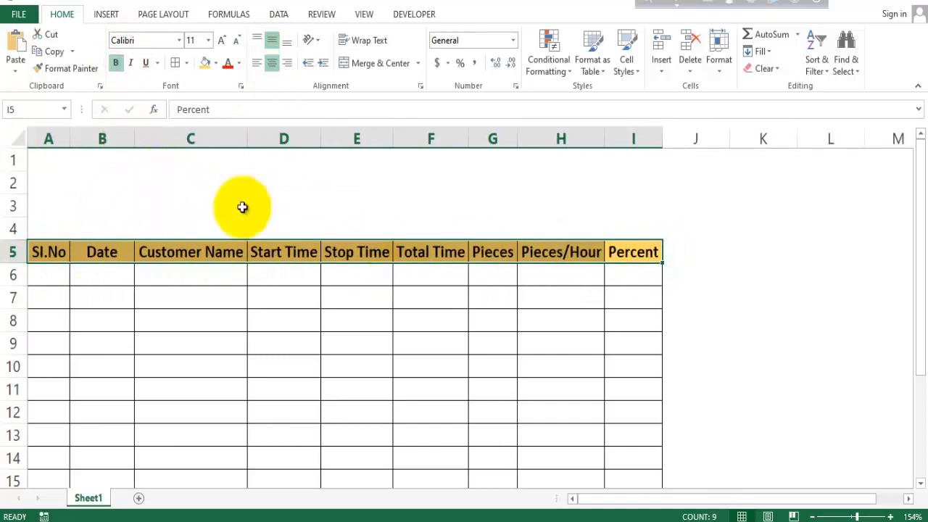
click(290, 252)
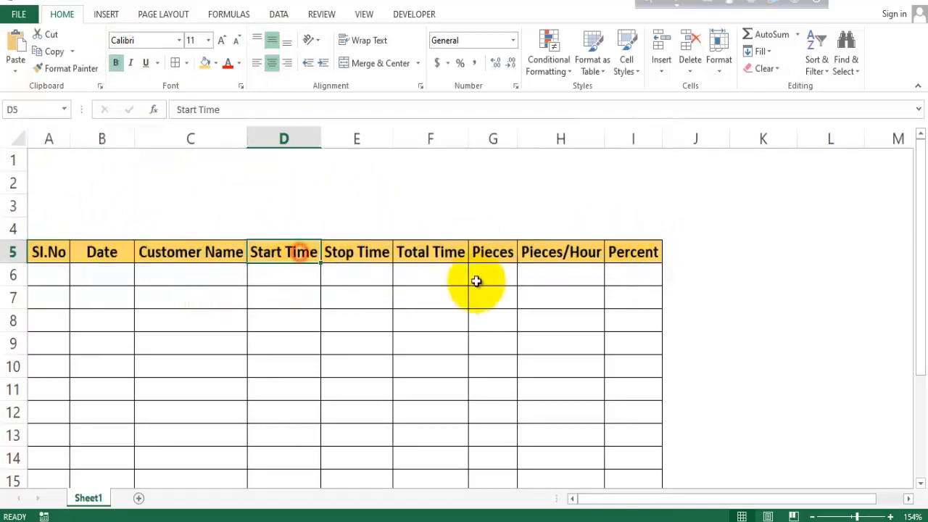
click(340, 208)
drag(637, 251, 56, 255)
click(808, 254)
key(Left)
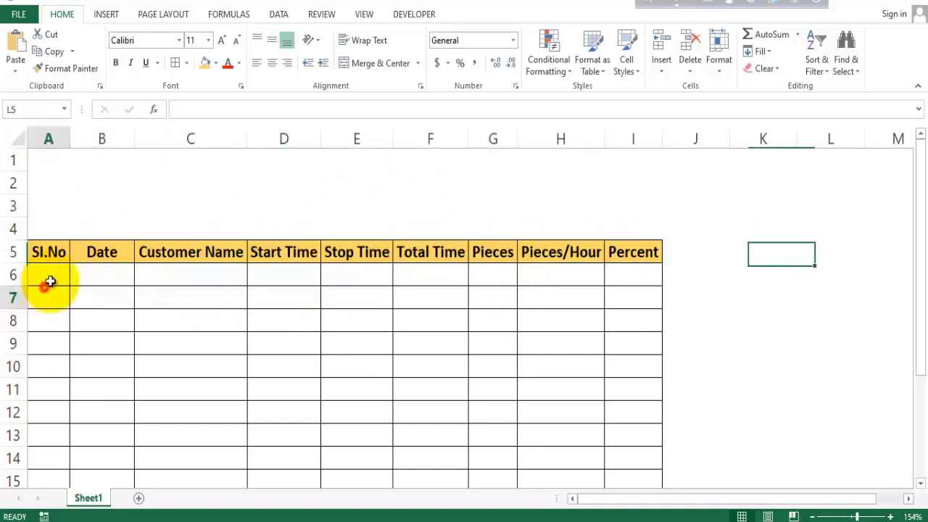
Number the Sl.No column from 1 to 10 in A6:A15 by entering 1 and 2 and filling the series down.
click(53, 275)
text(1)
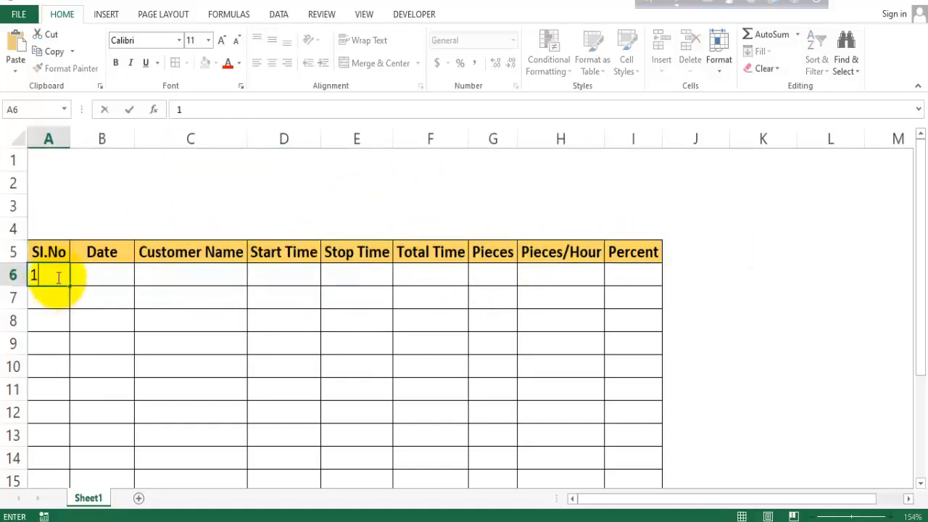
click(56, 295)
text(2)
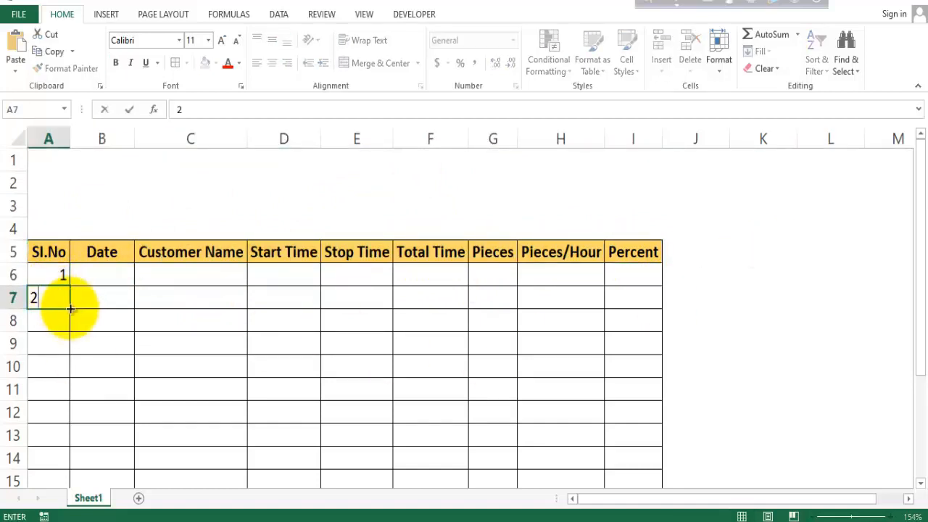
click(73, 306)
click(67, 307)
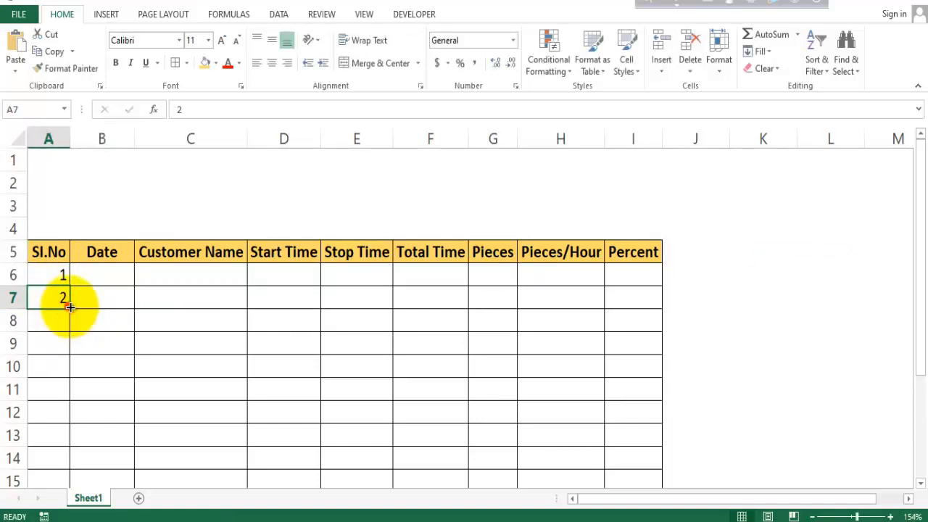
drag(62, 274, 68, 439)
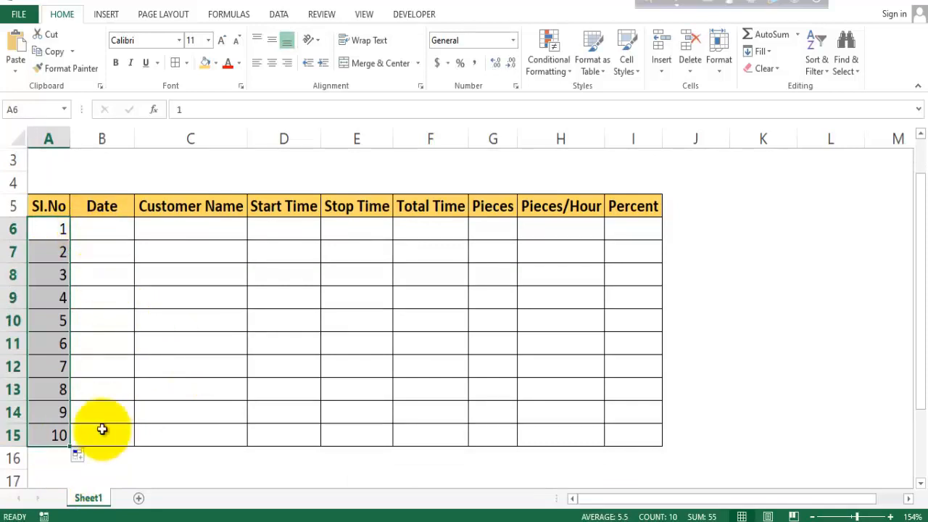
Enter the date 1/1/2020 in B6 and widen the Date column slightly.
click(101, 231)
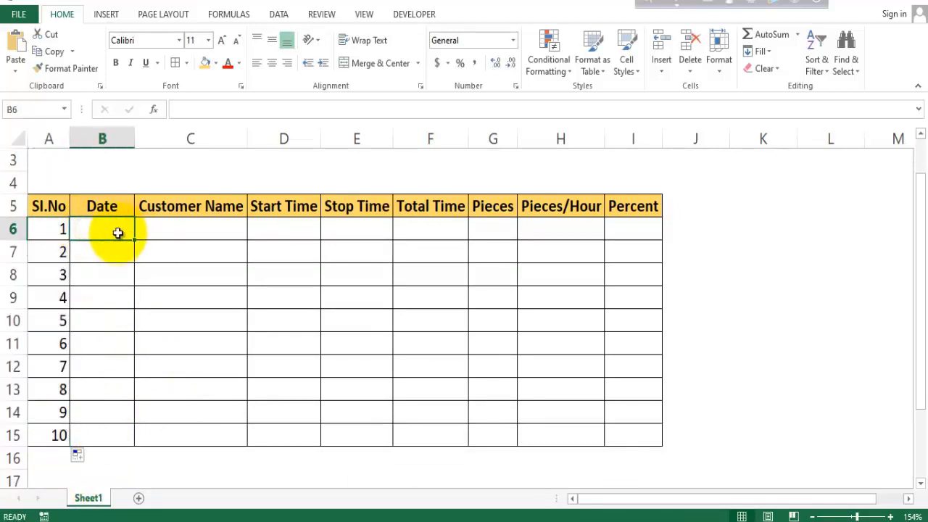
text(1/1/20)
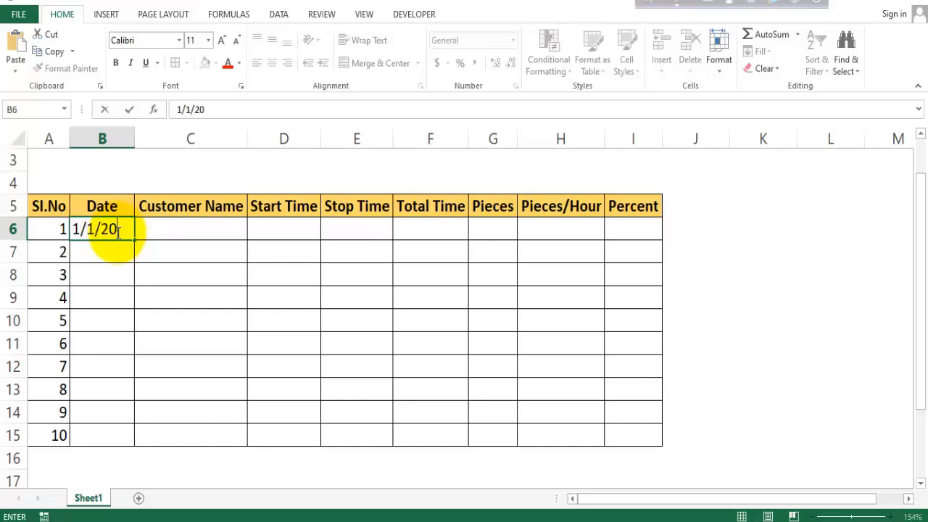
text(20)
click(140, 178)
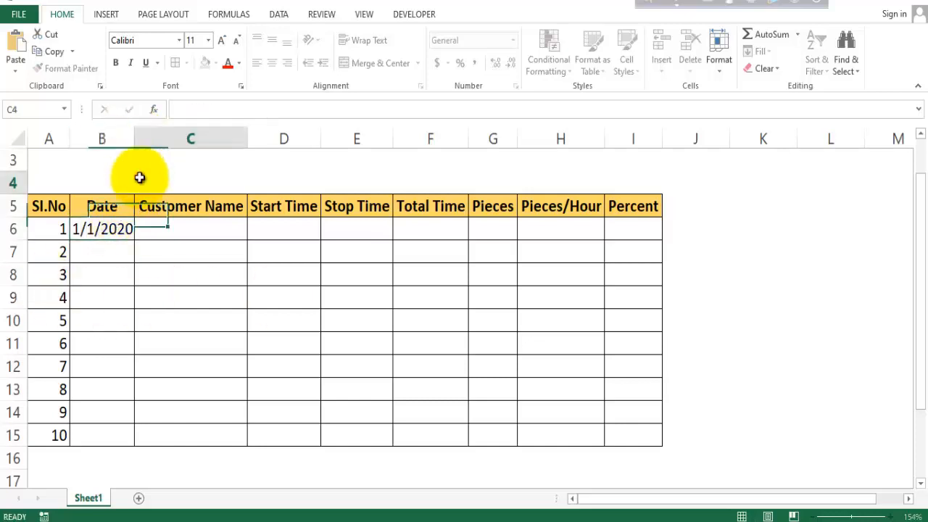
drag(135, 137, 141, 145)
Format B6:B15 as Date with the two-digit-day 14-Mar-12 type.
click(95, 231)
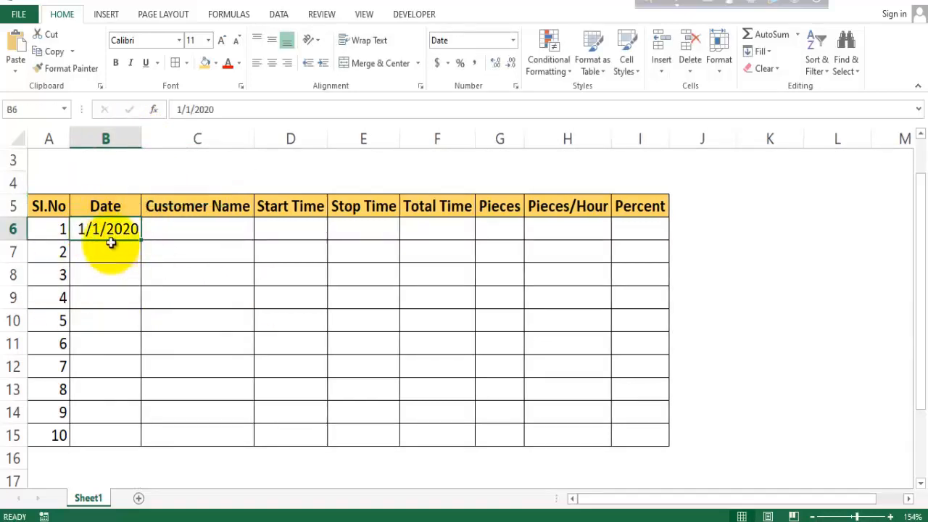
drag(103, 229, 106, 437)
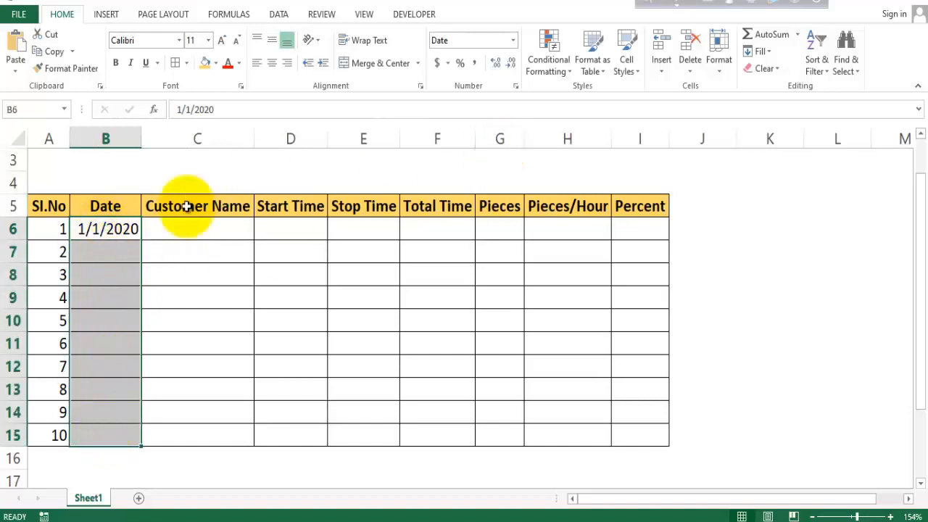
right_click(105, 272)
click(161, 458)
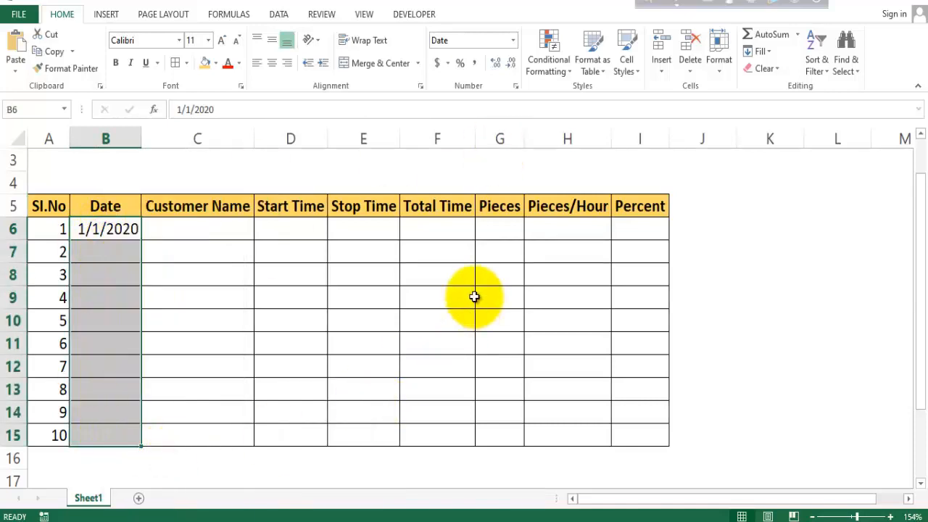
drag(163, 193, 442, 93)
drag(615, 226, 619, 250)
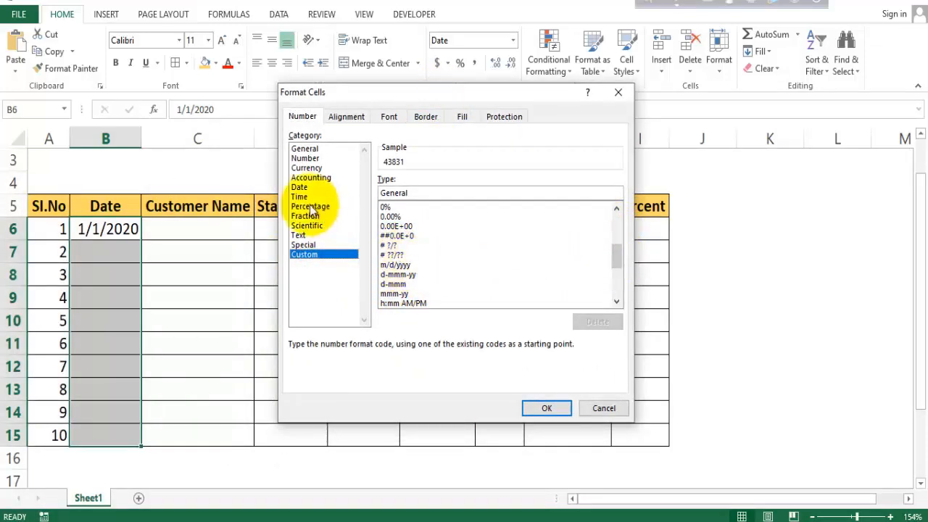
click(300, 187)
drag(617, 212, 616, 221)
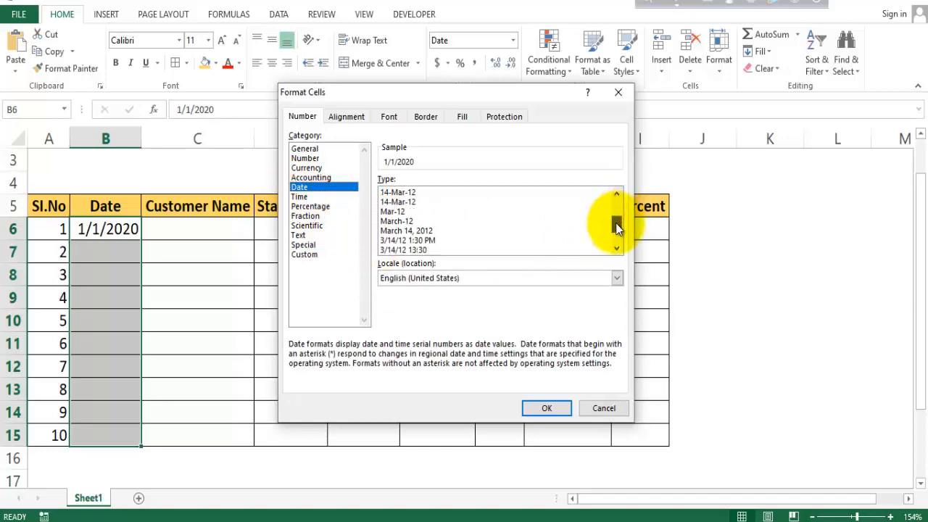
click(400, 202)
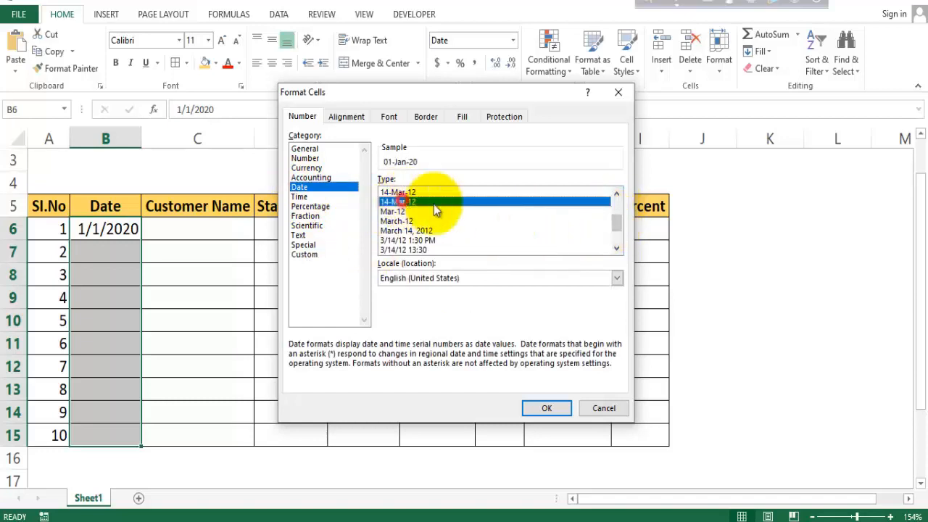
click(545, 408)
Try the date 2/1/2020 in B7 and clear that cell again.
click(121, 234)
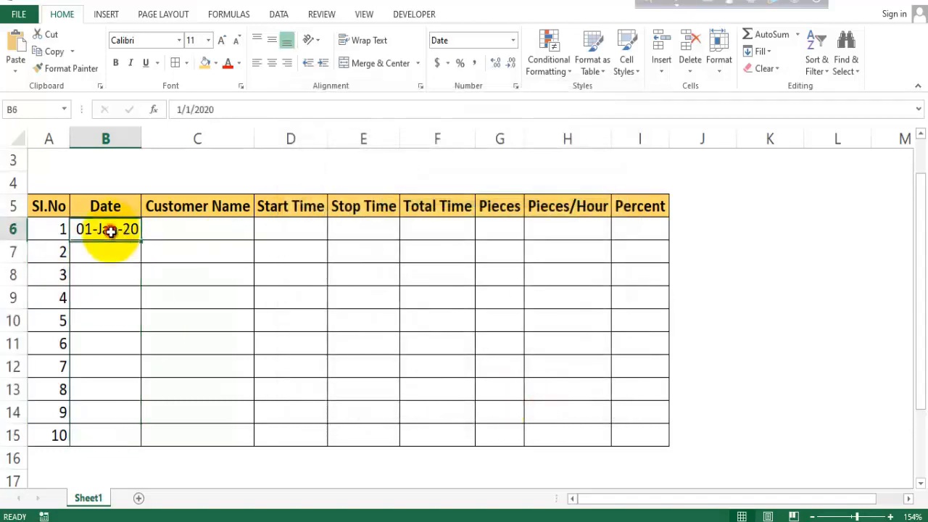
text(2/1/)
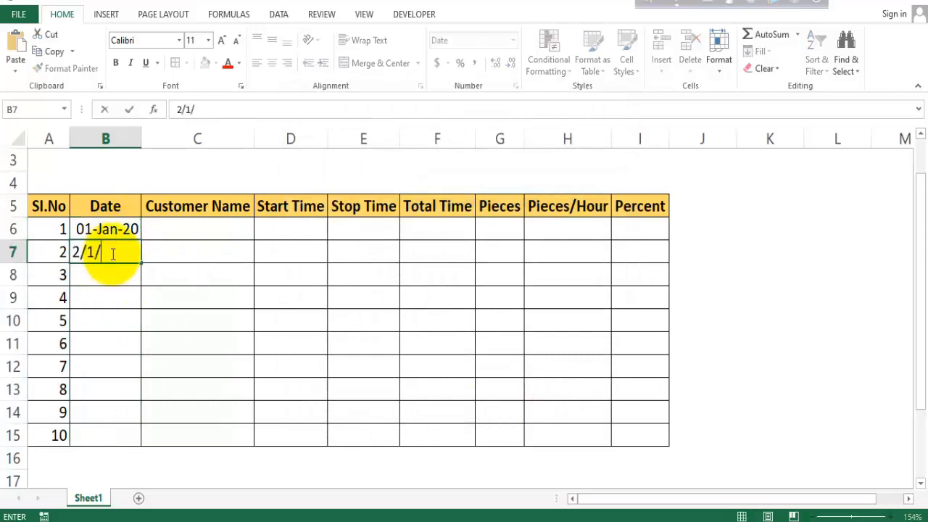
text(2020)
key(Return)
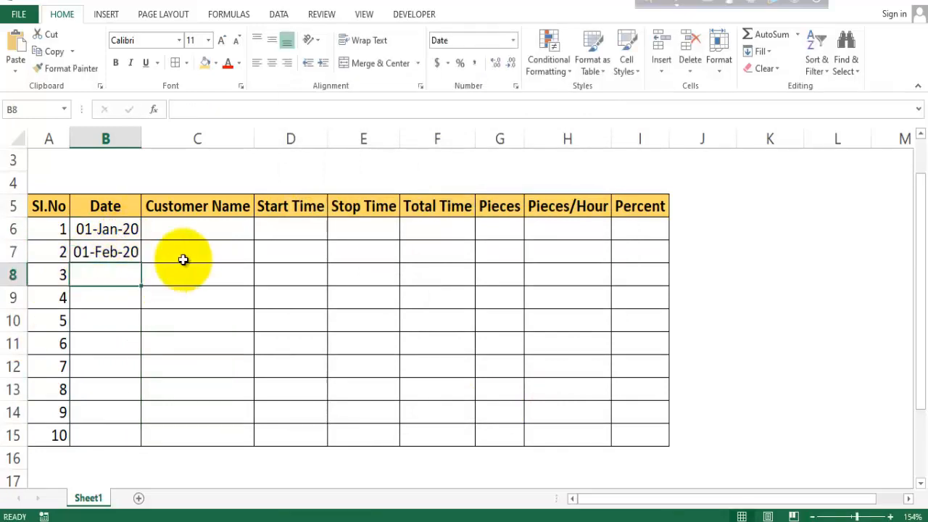
click(105, 251)
key(BackSpace)
click(170, 228)
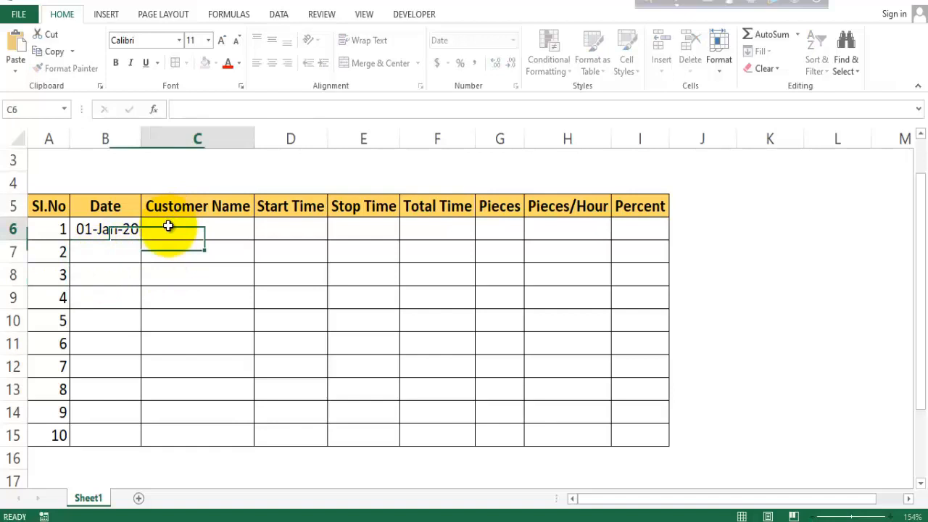
Fill consecutive daily dates from B6 down through B15.
click(116, 232)
click(96, 249)
click(125, 230)
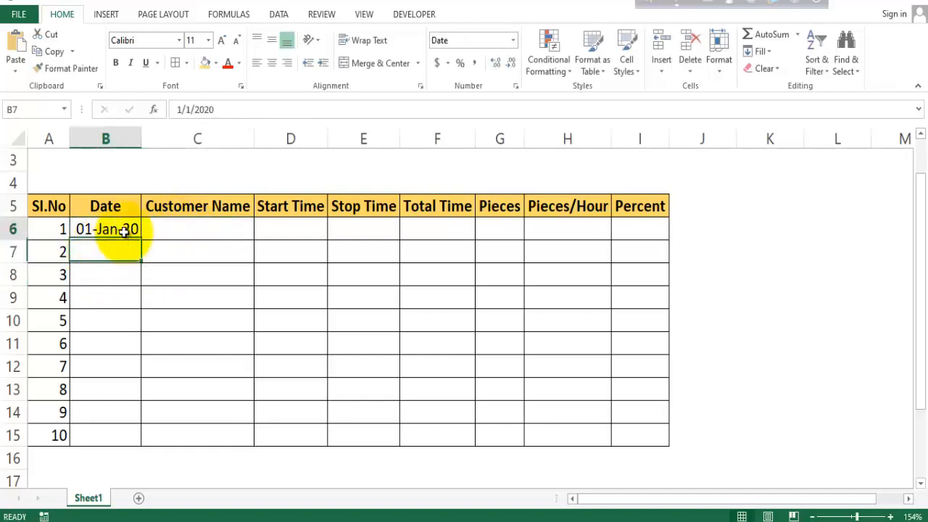
drag(140, 240, 104, 430)
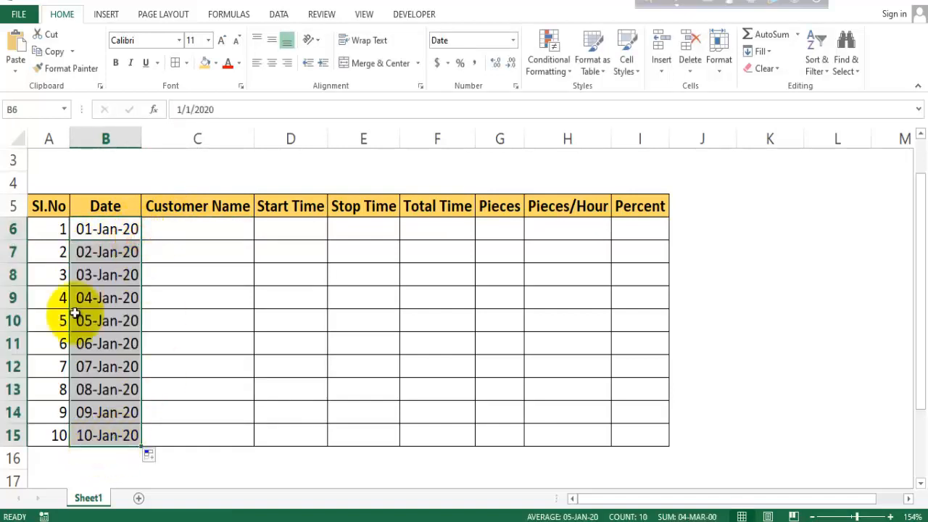
Enter the customer's name in C6 and copy it down through C15.
click(162, 231)
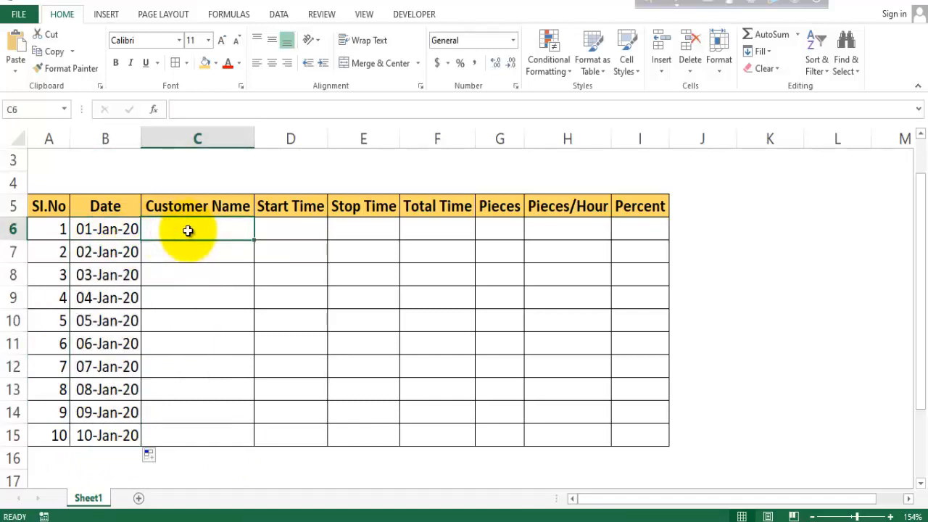
text(Mr.Jon)
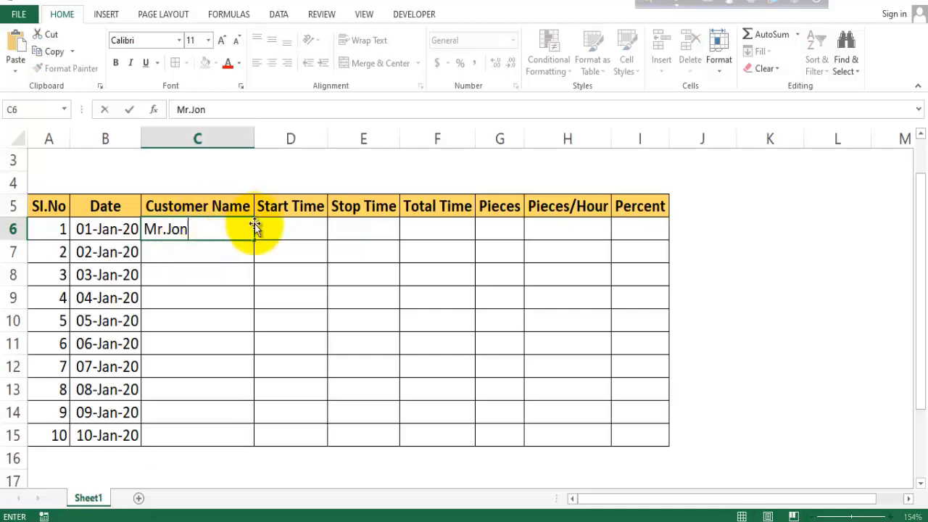
click(178, 253)
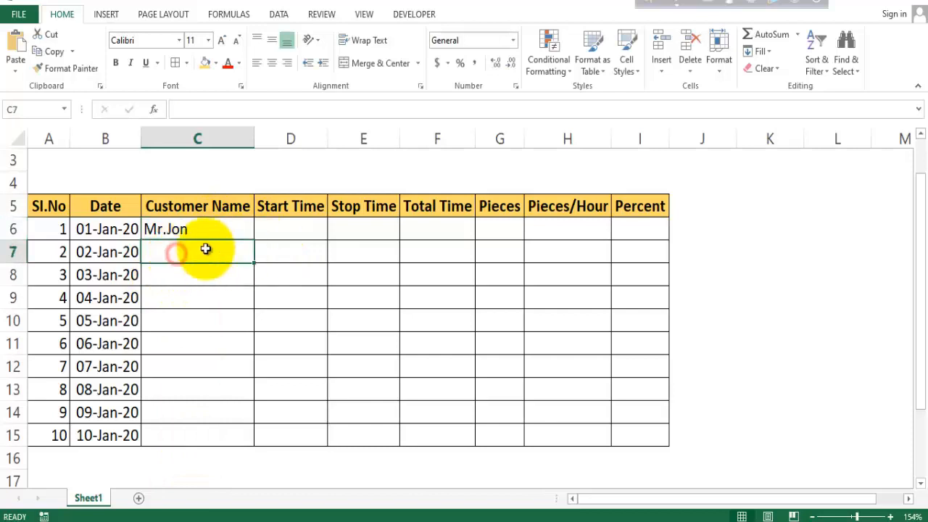
click(188, 234)
drag(256, 240, 160, 435)
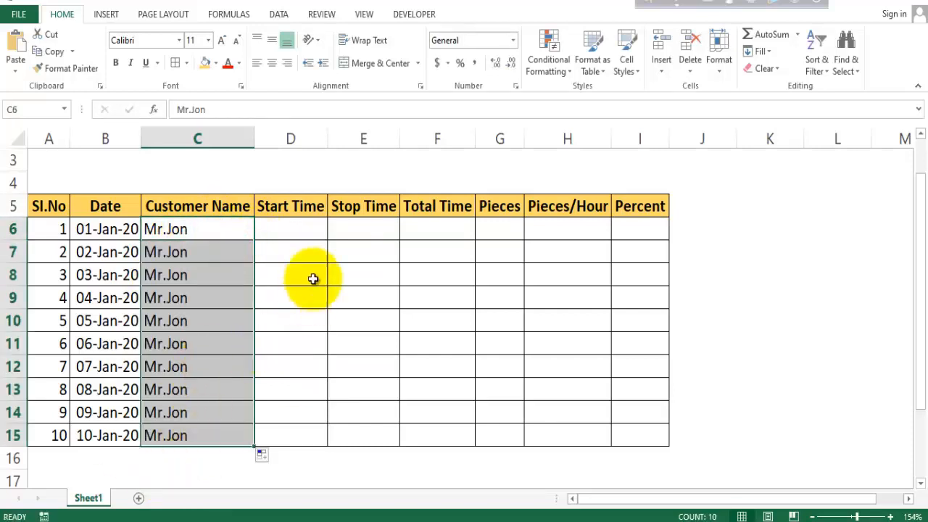
Enter the start time 9:00 in D6 and auto-fill it down through D15.
click(291, 229)
text(9)
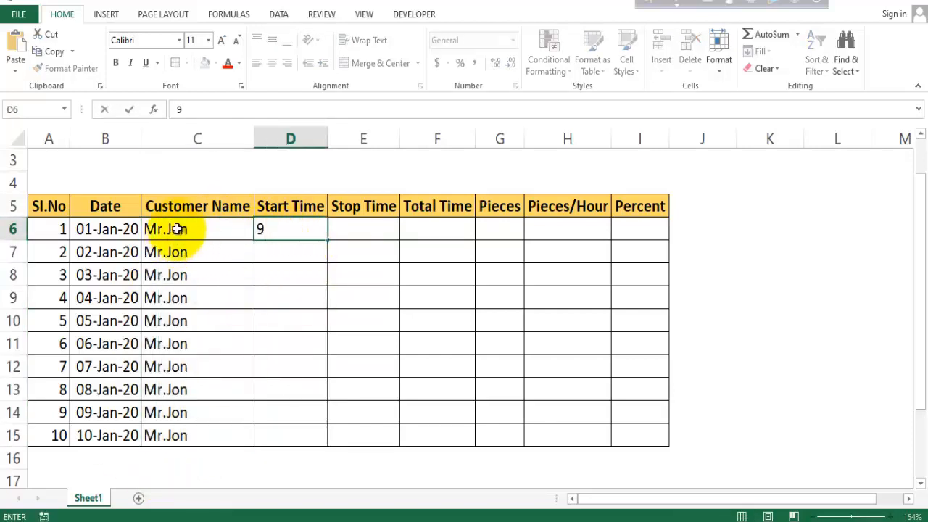
text(:00)
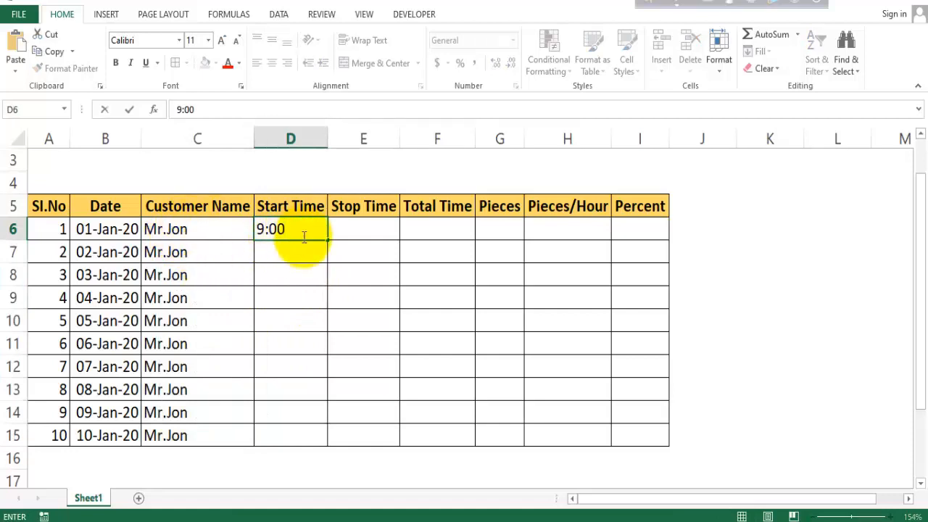
click(296, 250)
double_click(327, 239)
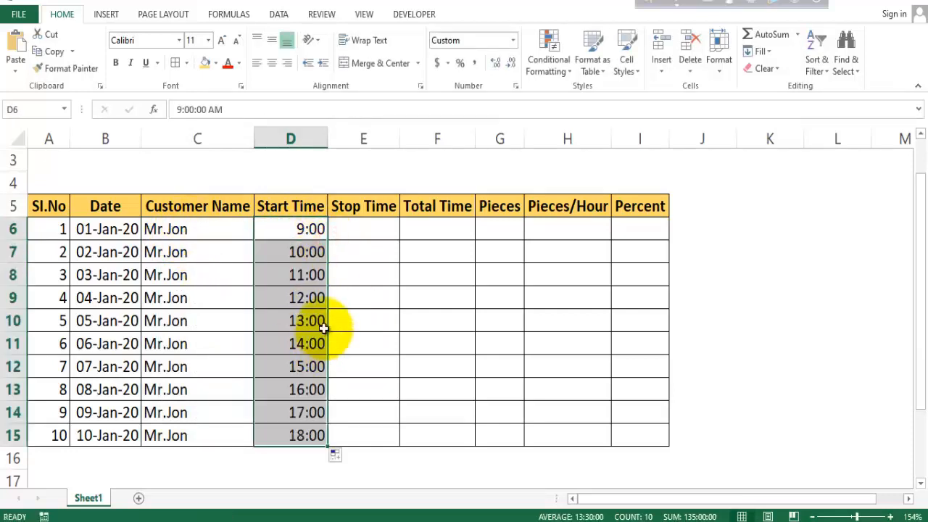
Change the start time in D7 to 9:00 and fill the constant 9:00 from D6:D7 down through D15.
click(324, 234)
drag(329, 239, 338, 271)
click(314, 250)
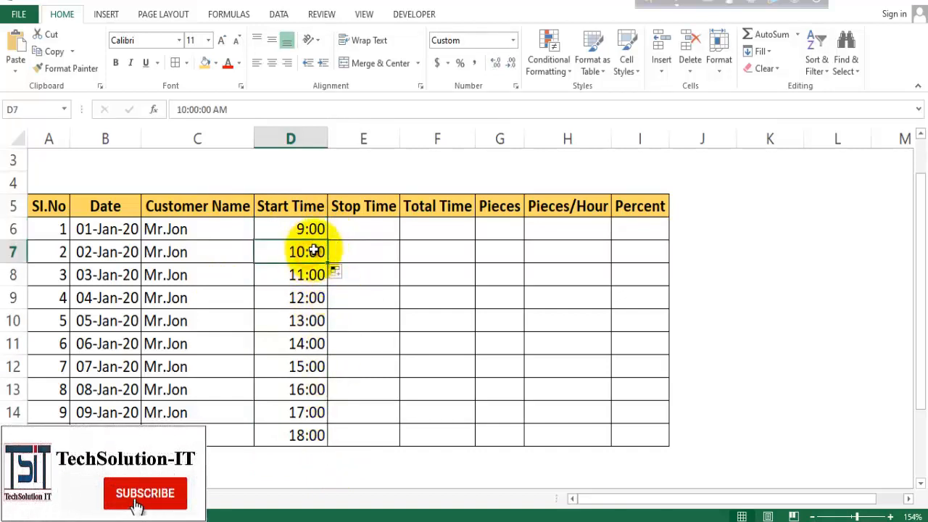
text(9)
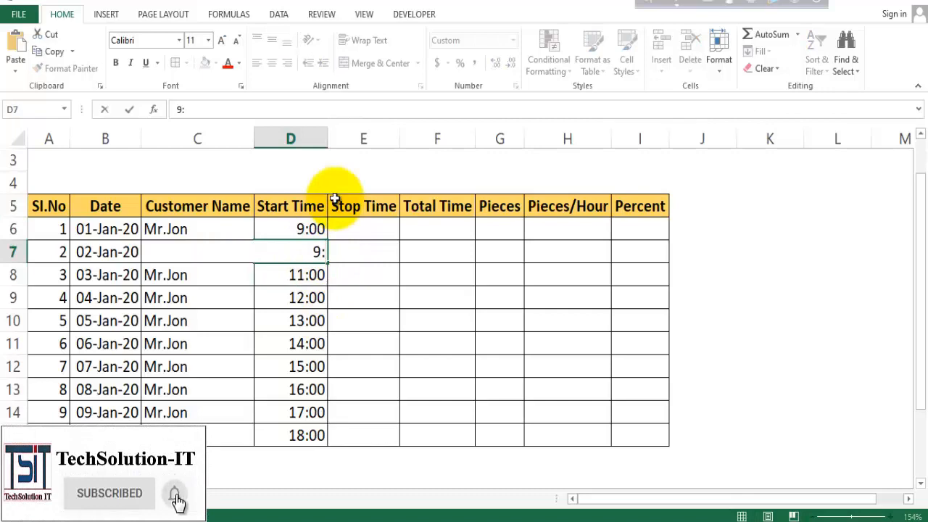
click(322, 230)
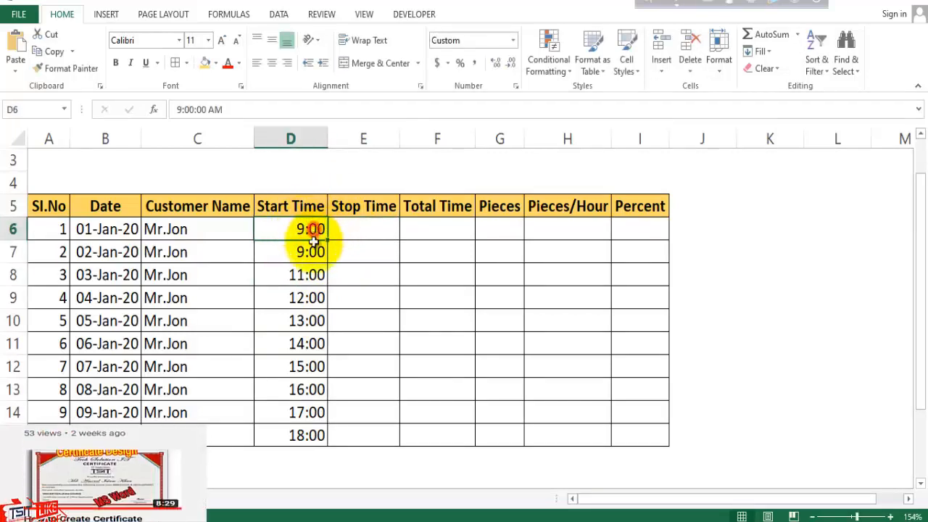
drag(322, 231, 328, 445)
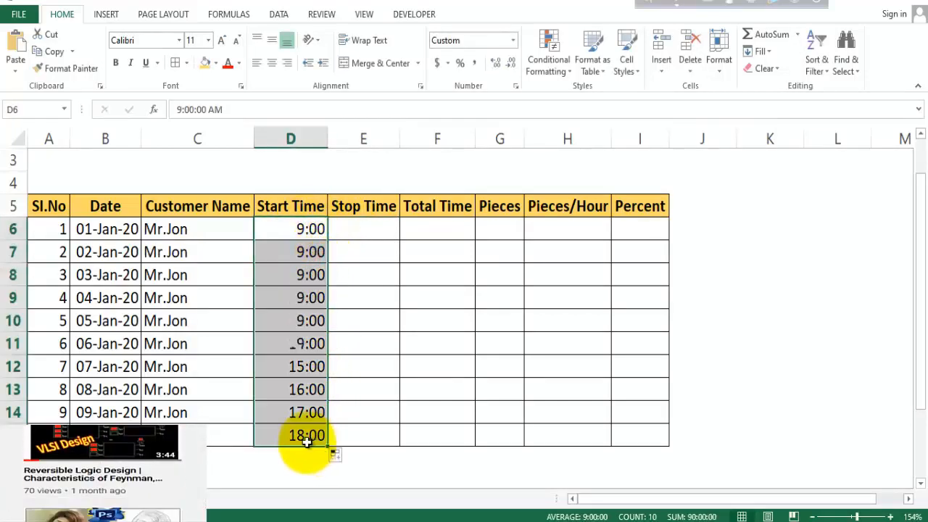
Enter the stop time 17:00 in E6 and E7 and fill it down through E15.
click(360, 227)
text(17)
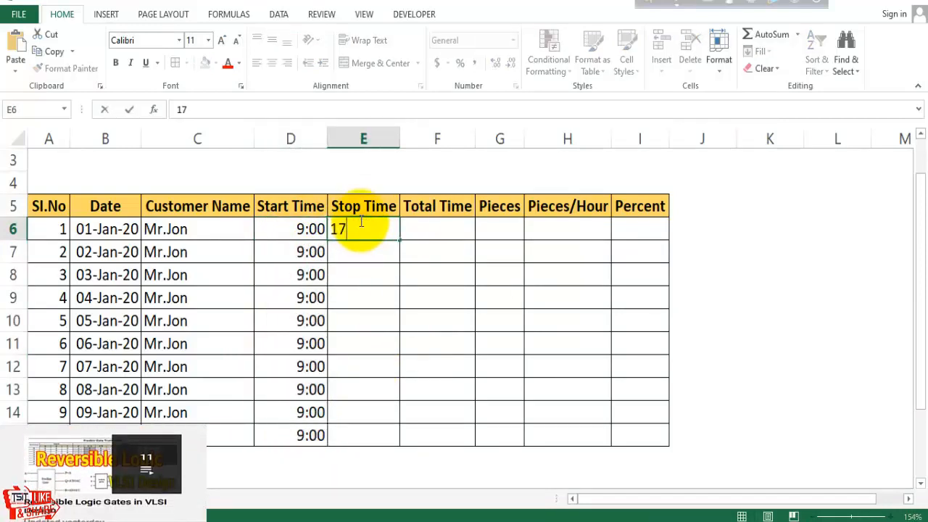
text(:00)
click(365, 251)
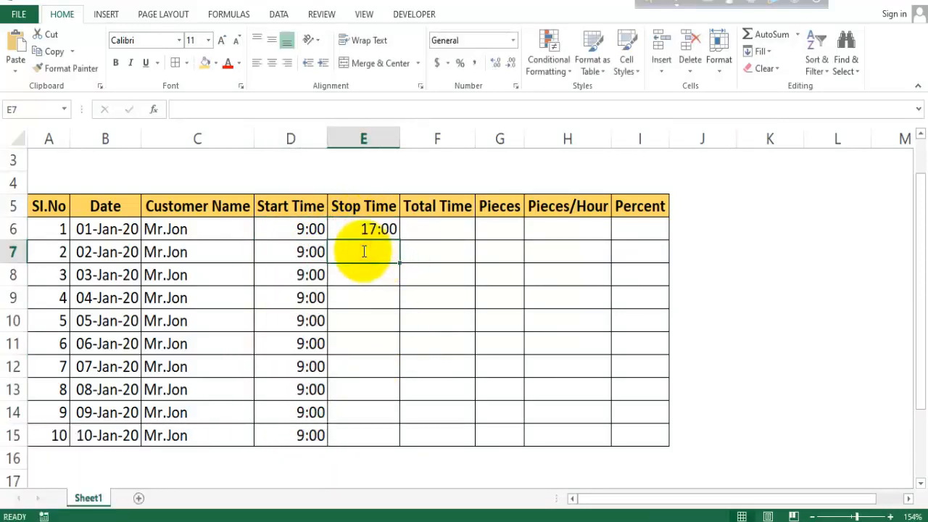
text(17:00)
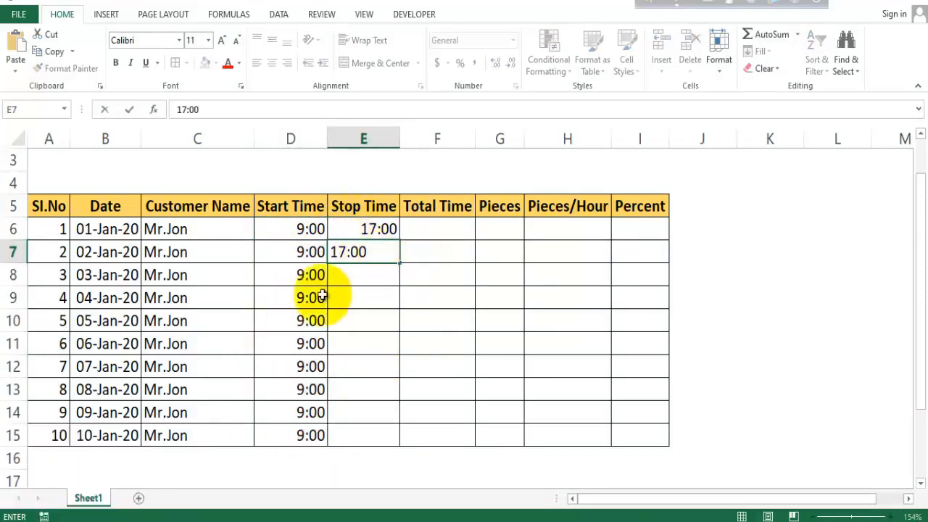
drag(379, 229, 380, 435)
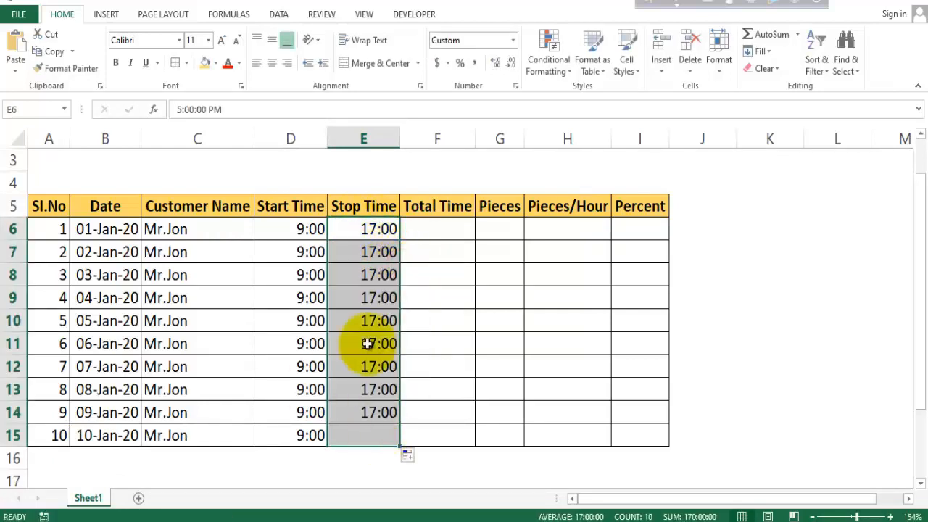
Calculate the total time in F6 with =E6-D6 and copy the formula down through F15.
click(445, 229)
text(=)
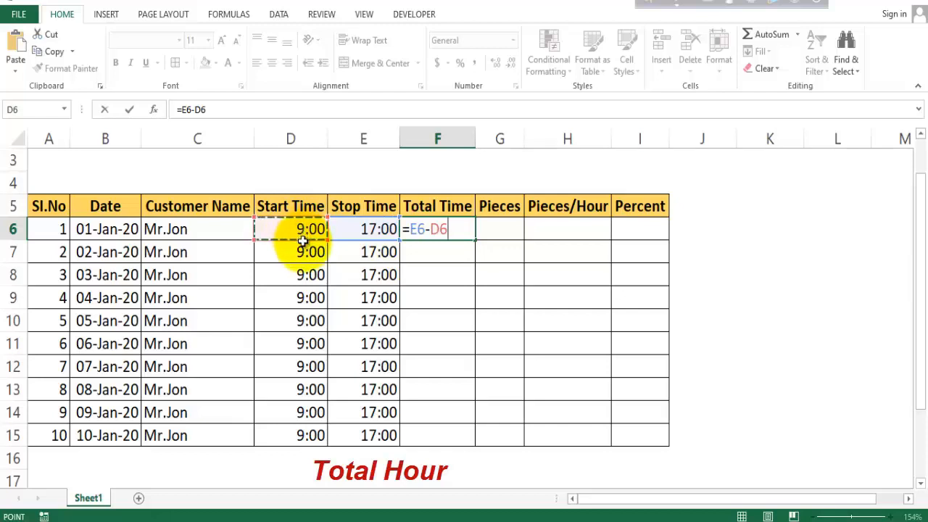
key(Return)
click(452, 230)
double_click(474, 240)
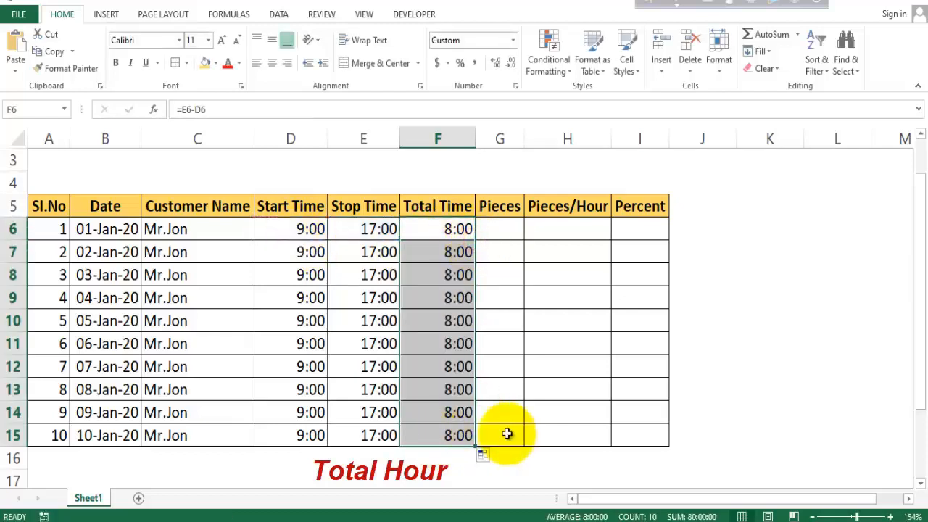
Fill the range A2:I4 above the table headers with dark blue.
click(494, 232)
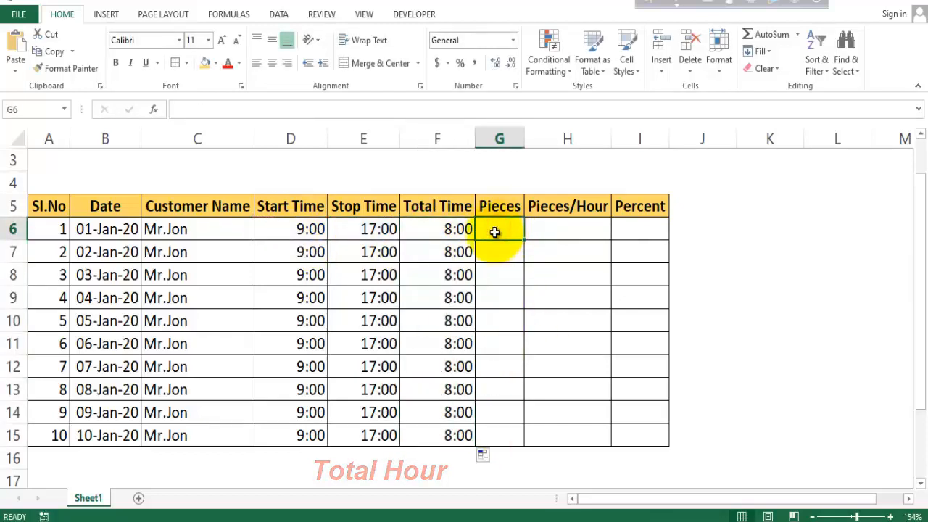
scroll(638, 207, up, 1)
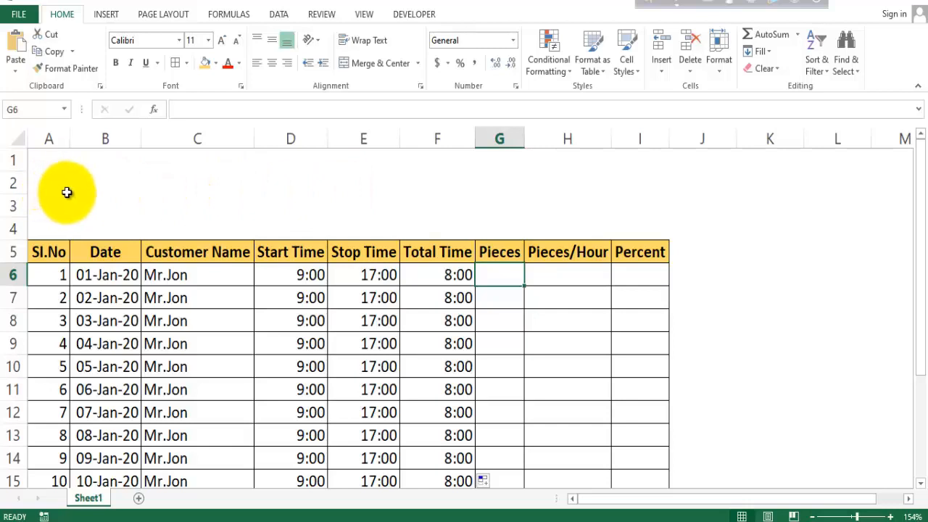
drag(33, 157, 636, 221)
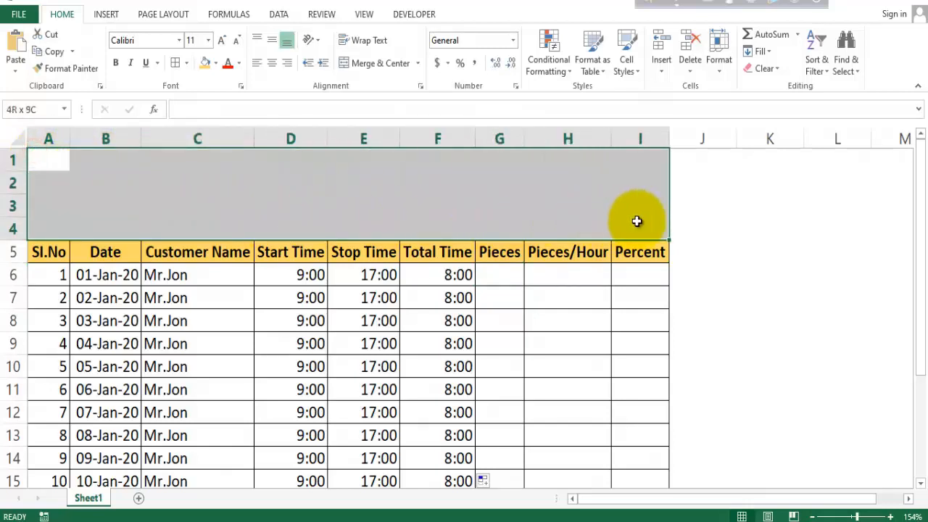
click(152, 187)
drag(36, 180, 626, 232)
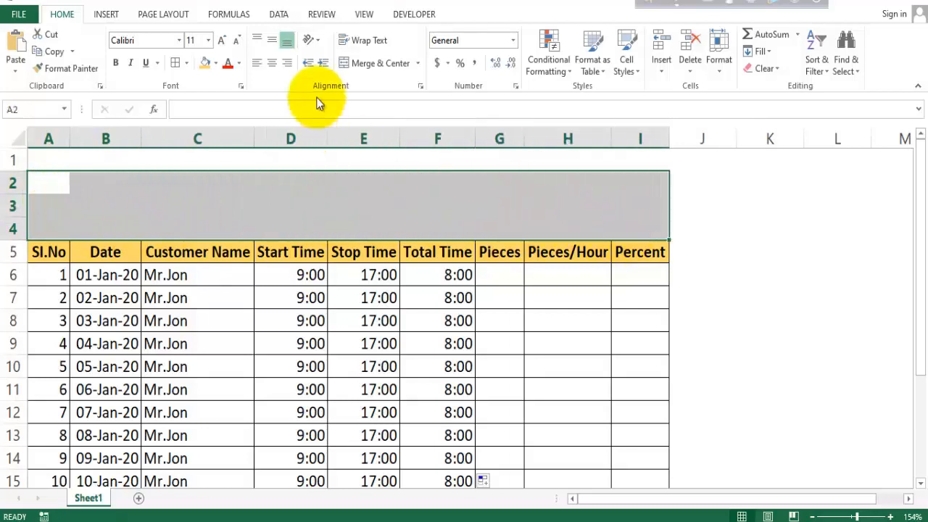
click(215, 65)
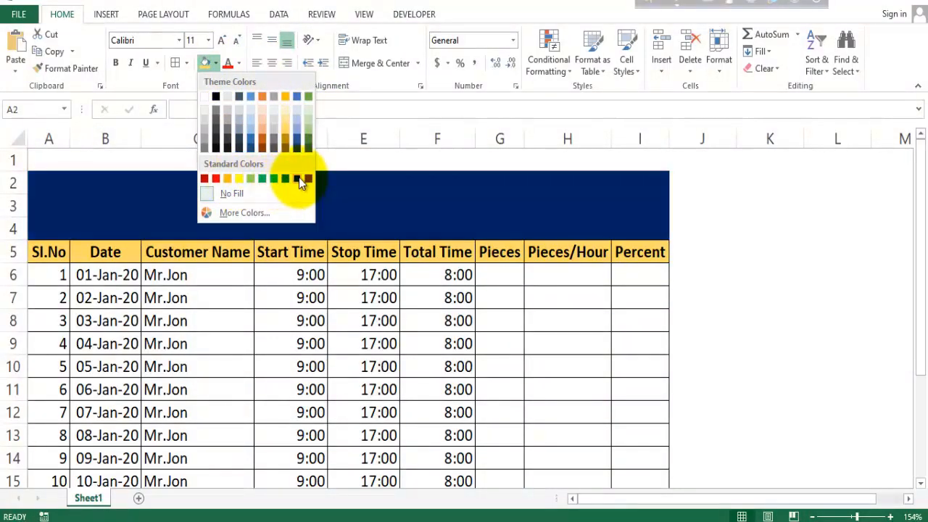
click(298, 179)
click(244, 201)
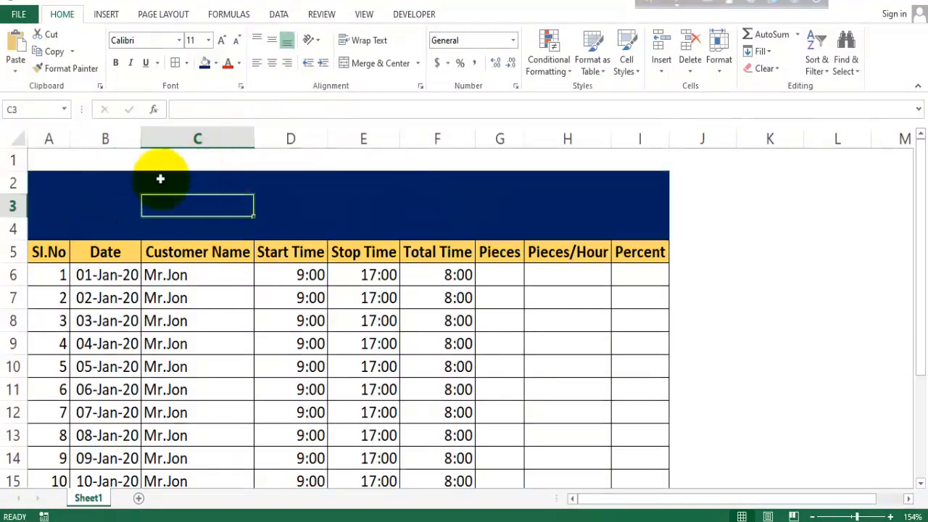
click(98, 180)
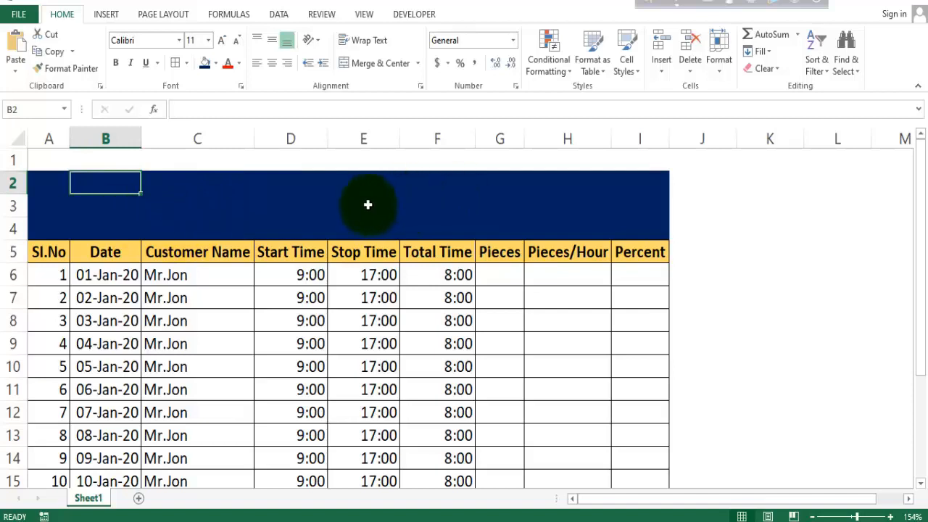
click(309, 209)
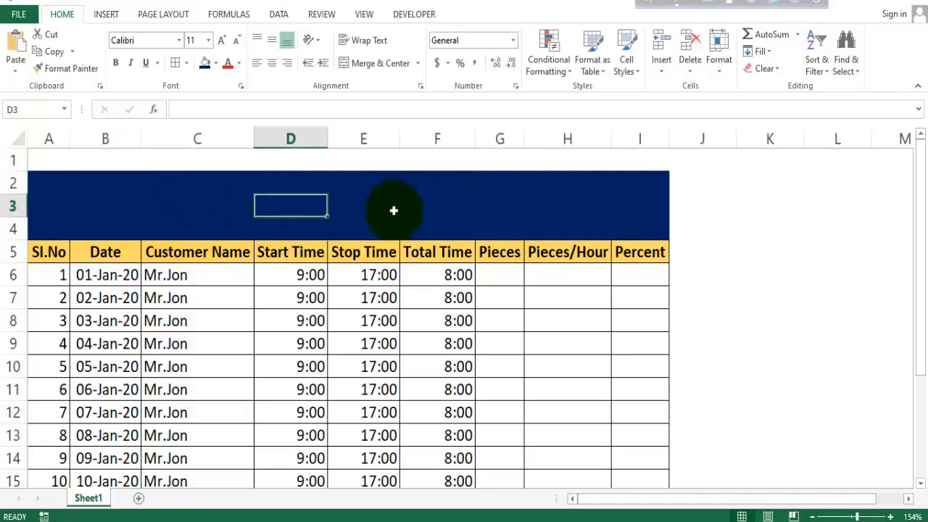
click(425, 209)
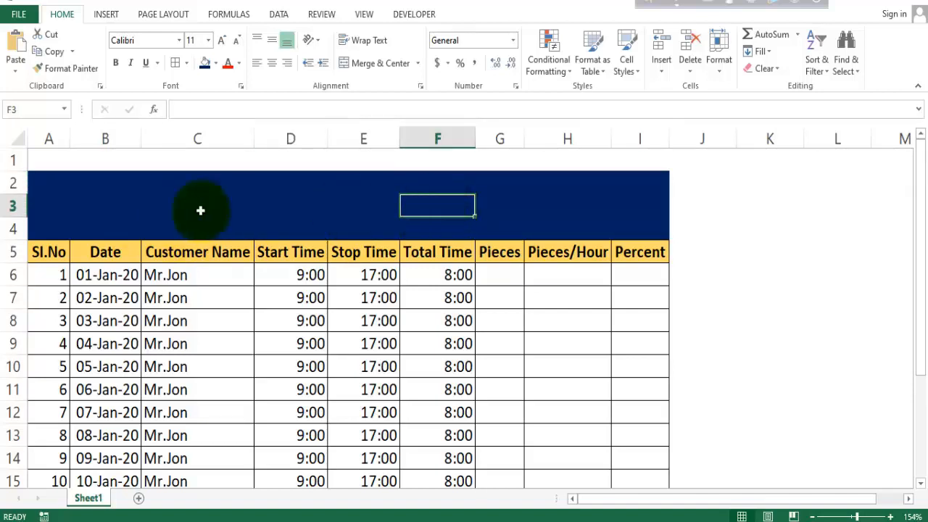
click(507, 186)
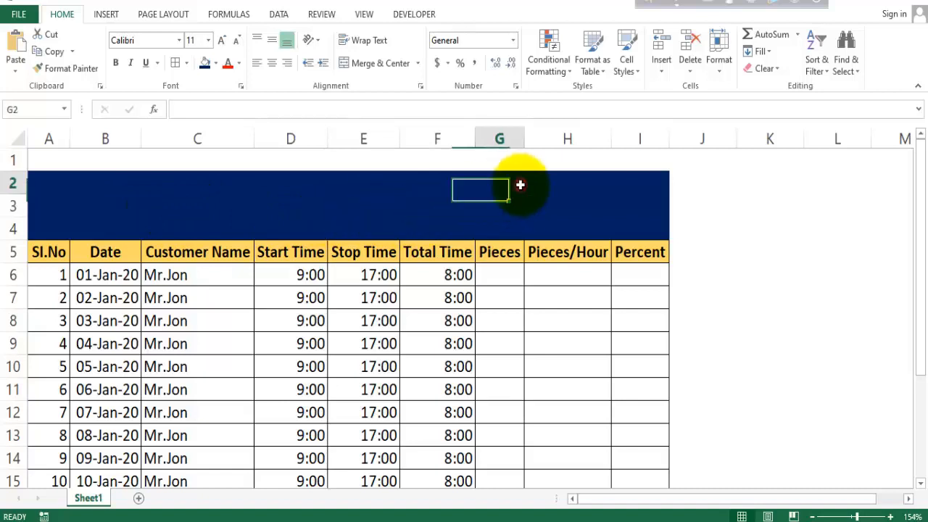
click(632, 184)
click(574, 187)
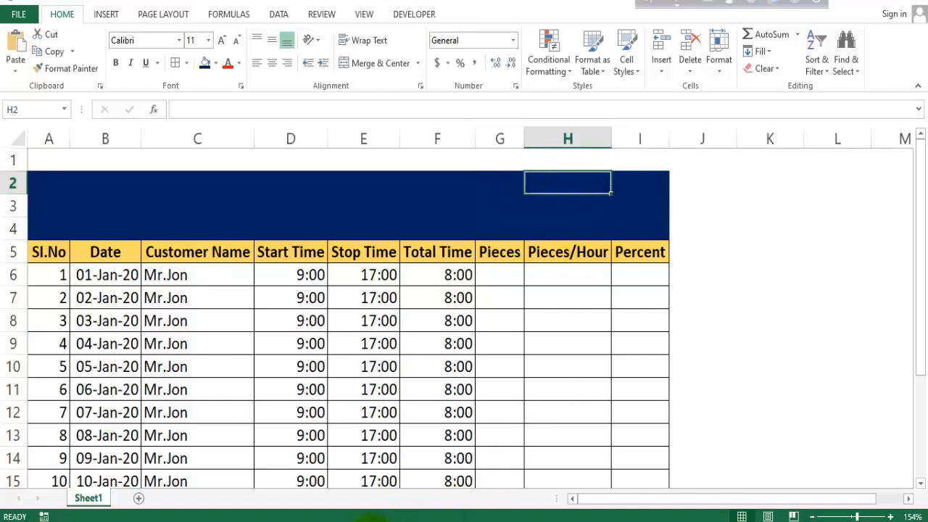
Merge and center G4:I4 and remove its fill color.
click(499, 233)
drag(499, 233, 634, 231)
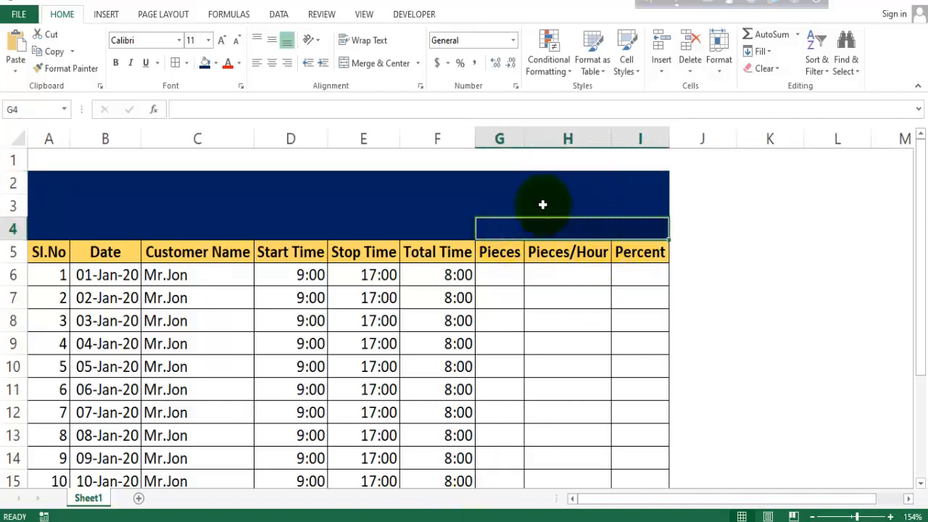
click(380, 64)
click(216, 65)
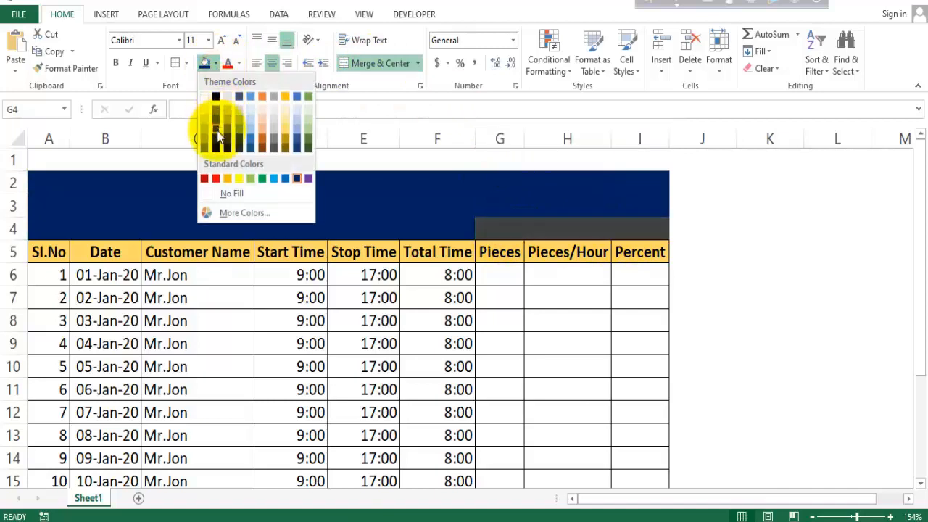
click(223, 192)
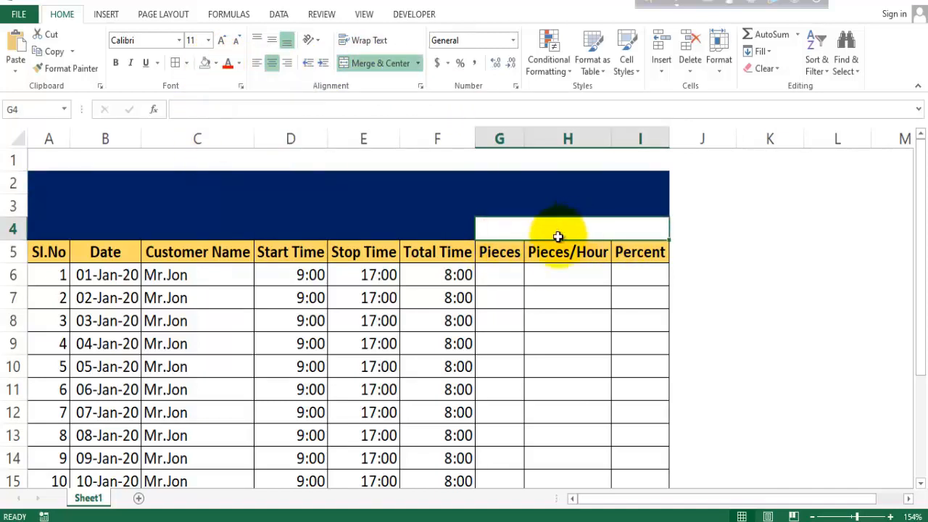
Enter the label "This is The Terget Per Day" in the merged cell G4.
text(This is The Terget Per Day)
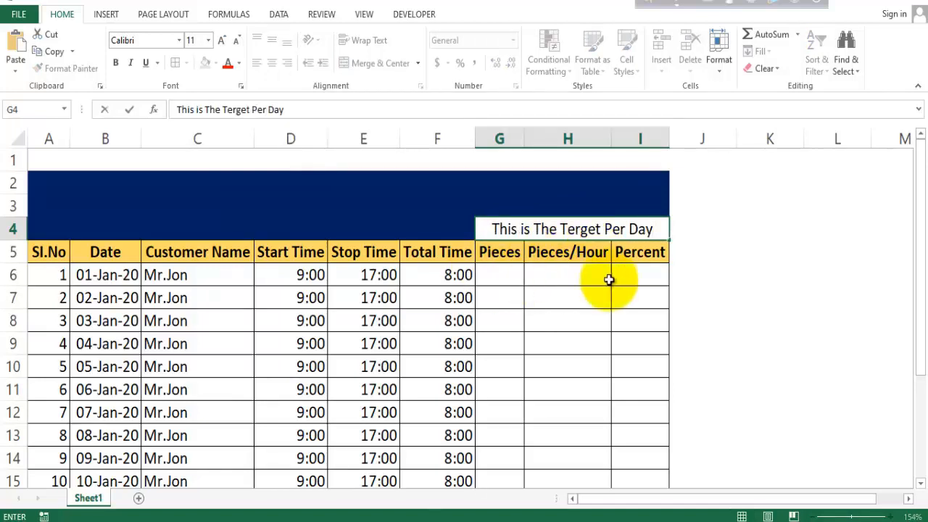
click(744, 254)
click(653, 228)
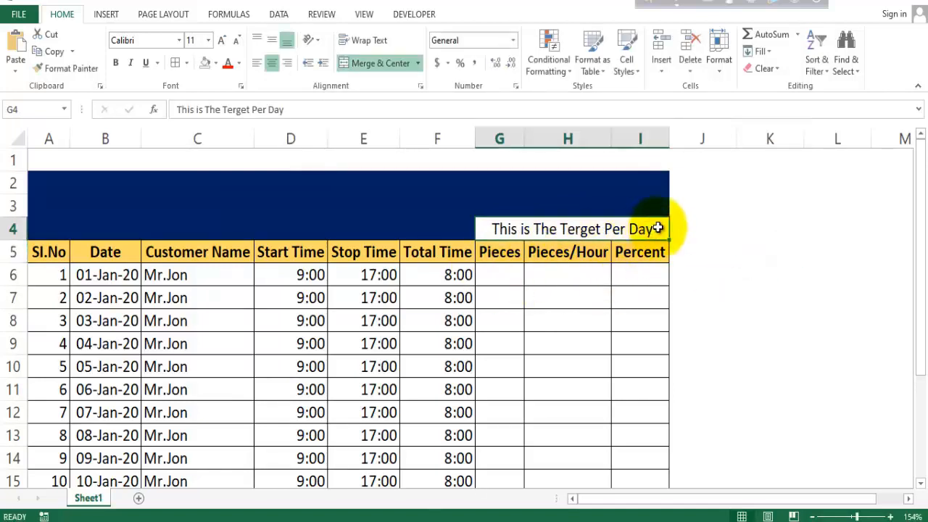
click(766, 319)
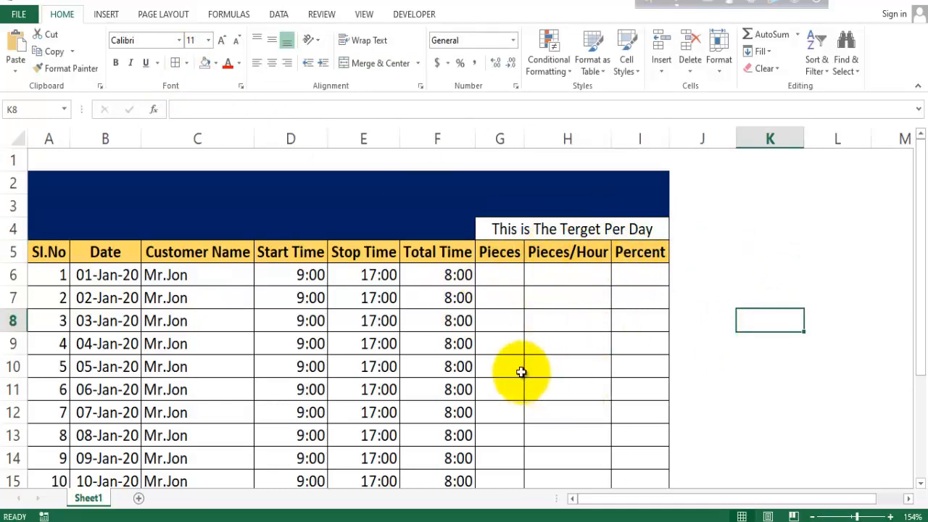
Merge and center G2:I2 and enter the heading "Daily Plan" in it.
click(507, 204)
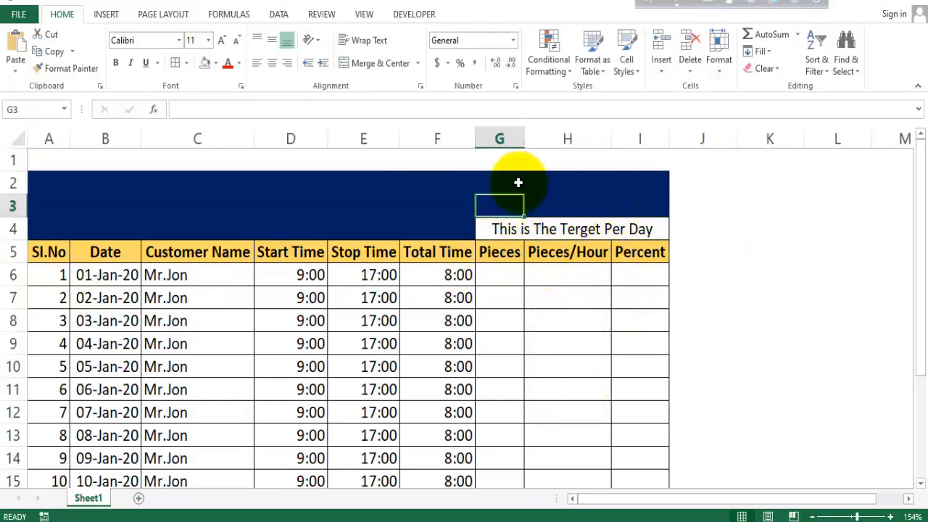
drag(518, 182, 617, 182)
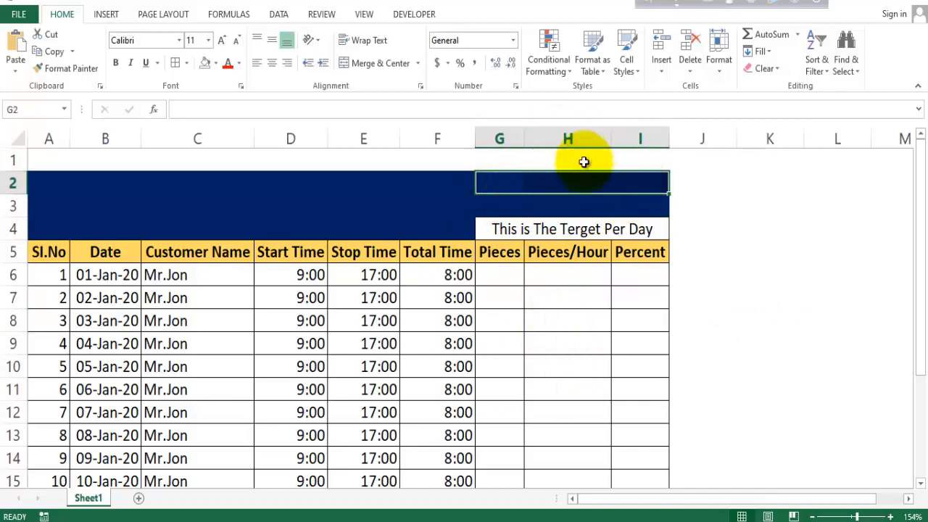
click(364, 65)
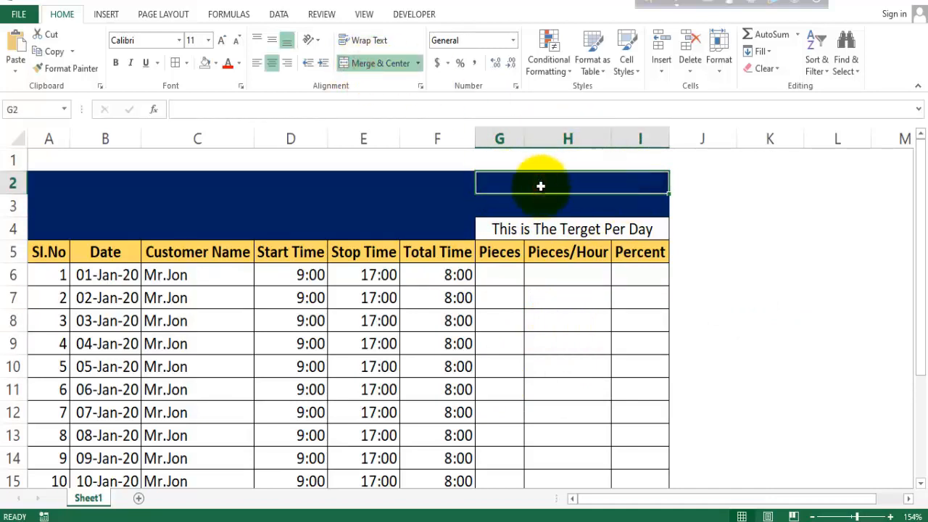
text(Daily)
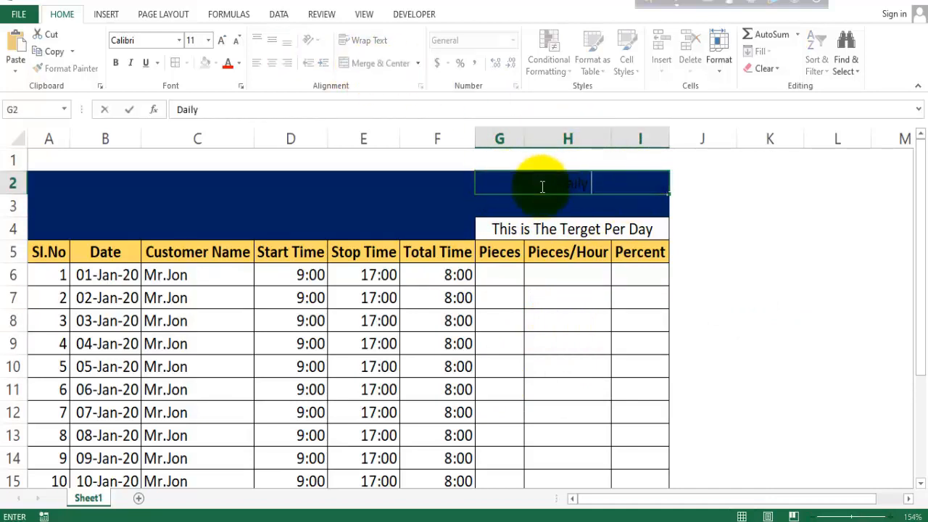
text( Plan)
click(840, 229)
click(611, 182)
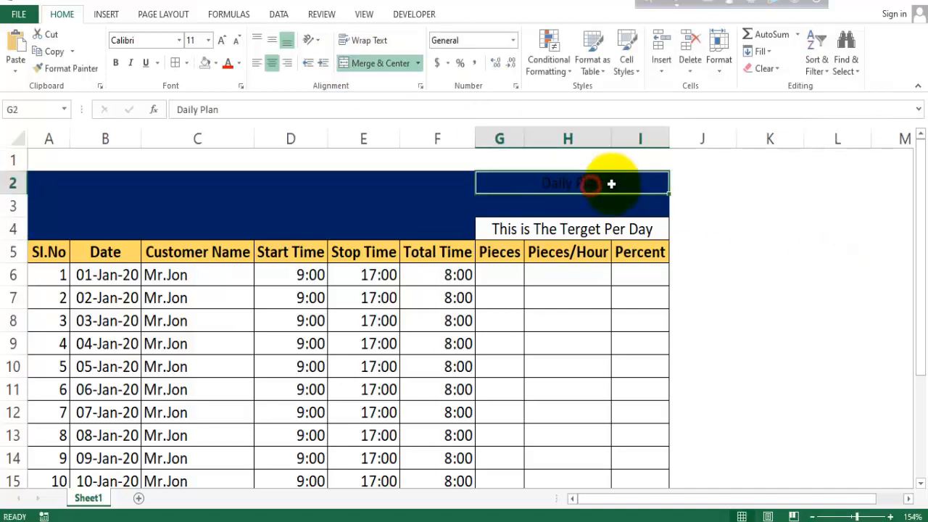
Make the "Daily Plan" heading text white and bold.
click(238, 63)
click(228, 113)
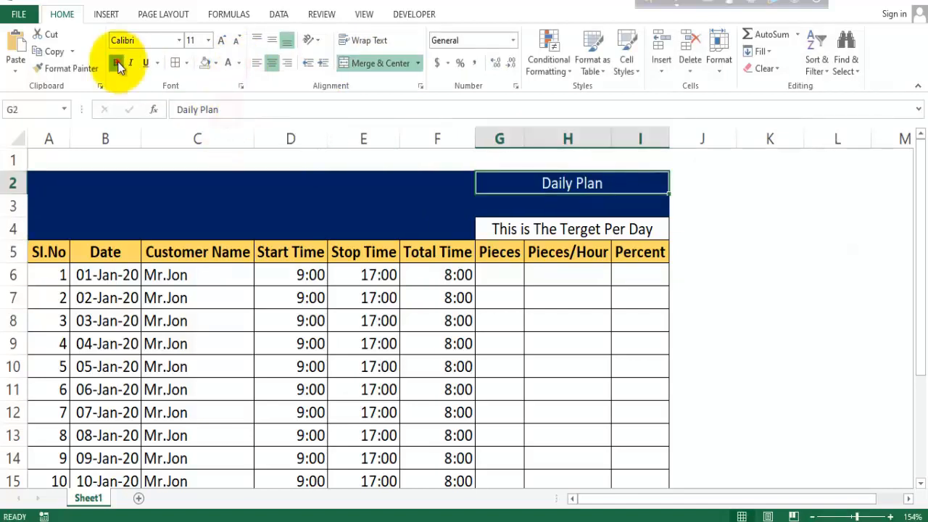
click(116, 62)
click(497, 206)
click(583, 184)
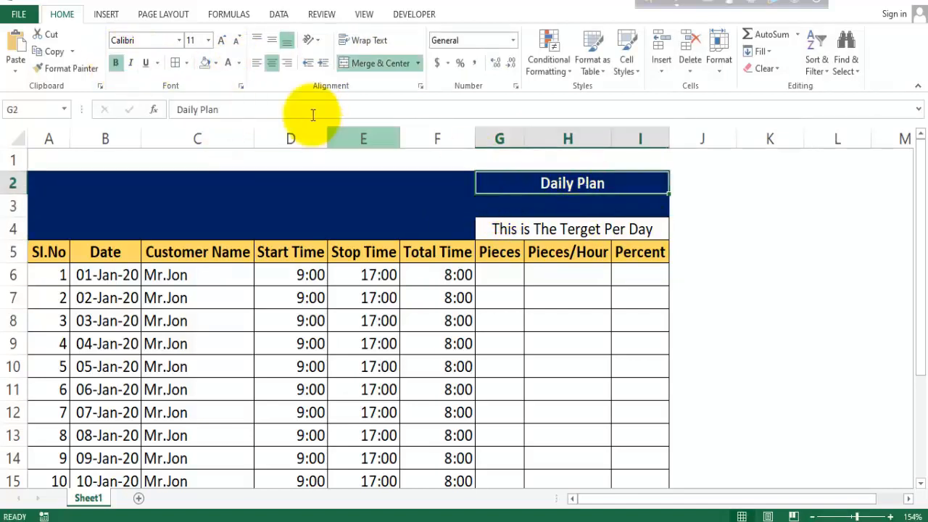
Give the "Daily Plan" heading a dark blue fill and add borders to G2:I3.
click(215, 63)
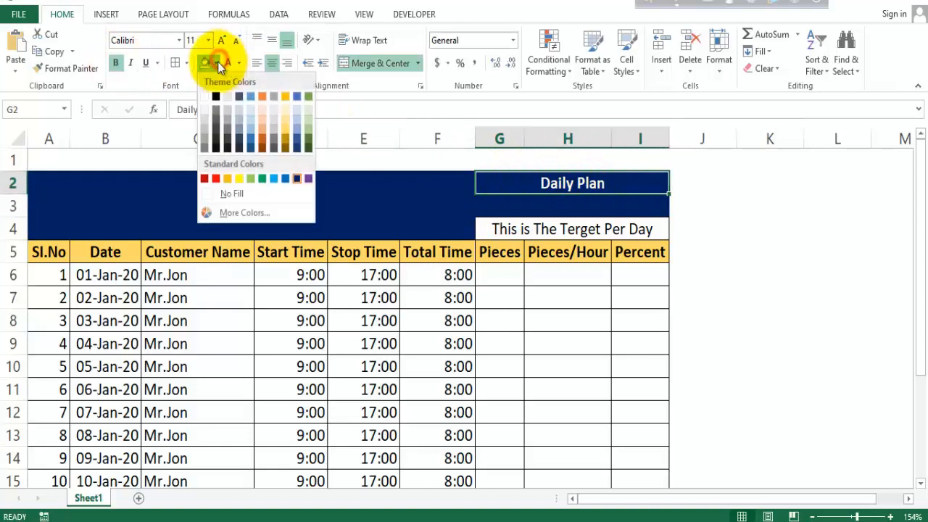
click(297, 148)
drag(495, 173, 627, 207)
click(756, 236)
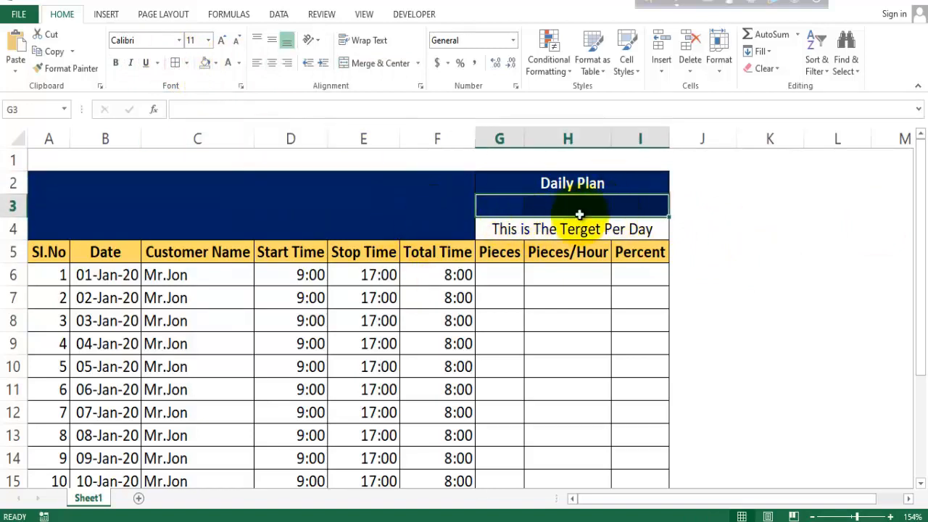
click(737, 207)
Enter the daily plan values 1000 in H3 and 100% in I3.
click(586, 210)
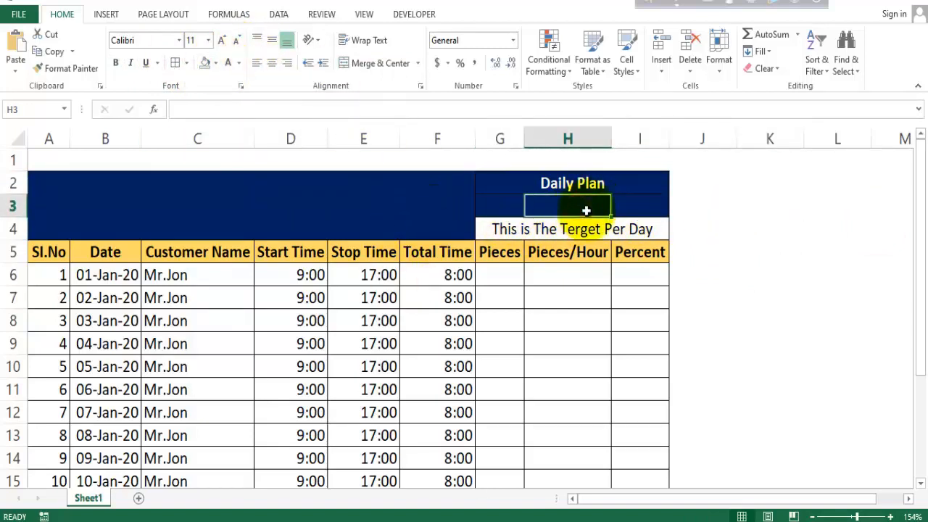
text(1000)
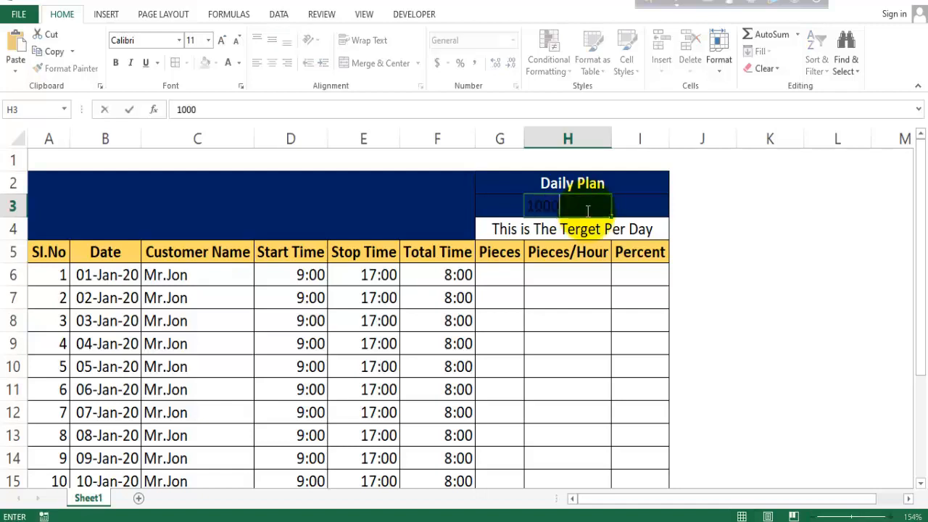
click(646, 211)
text(100%)
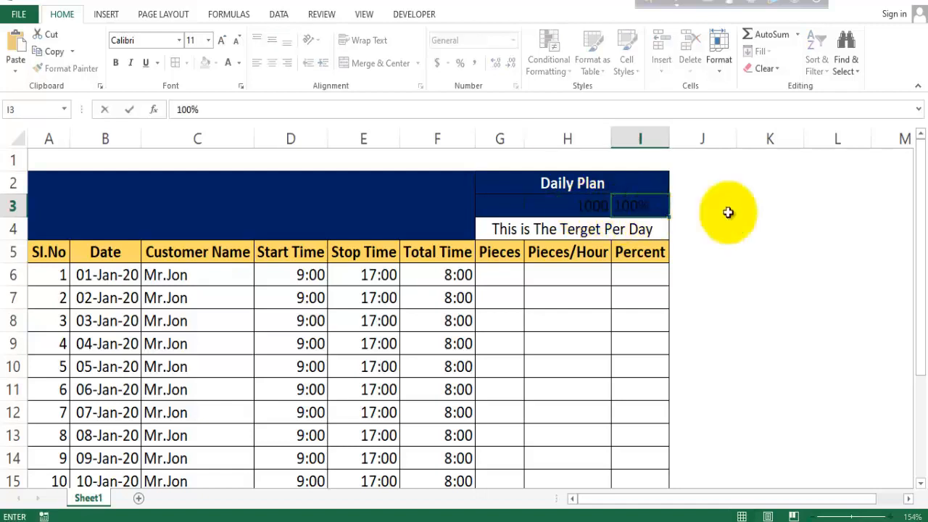
Remove all borders from the daily plan block G2:I3.
click(552, 208)
click(500, 207)
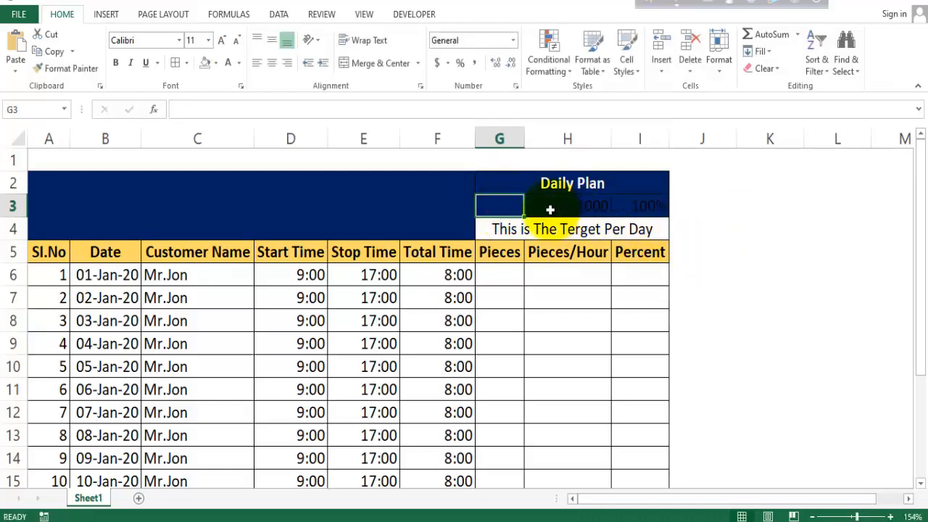
click(574, 207)
drag(659, 208, 550, 208)
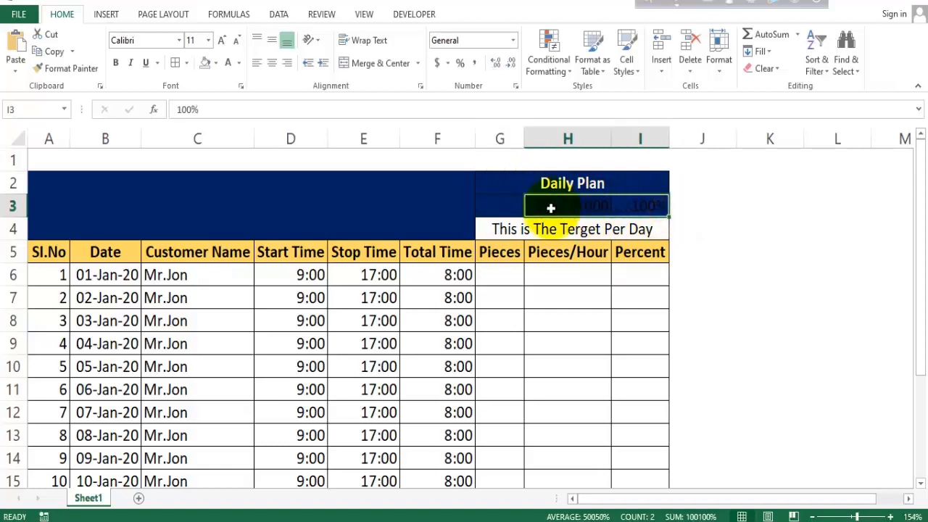
mouse_move(489, 204)
mouse_down()
mouse_move(640, 202)
mouse_move(608, 204)
mouse_up()
click(187, 64)
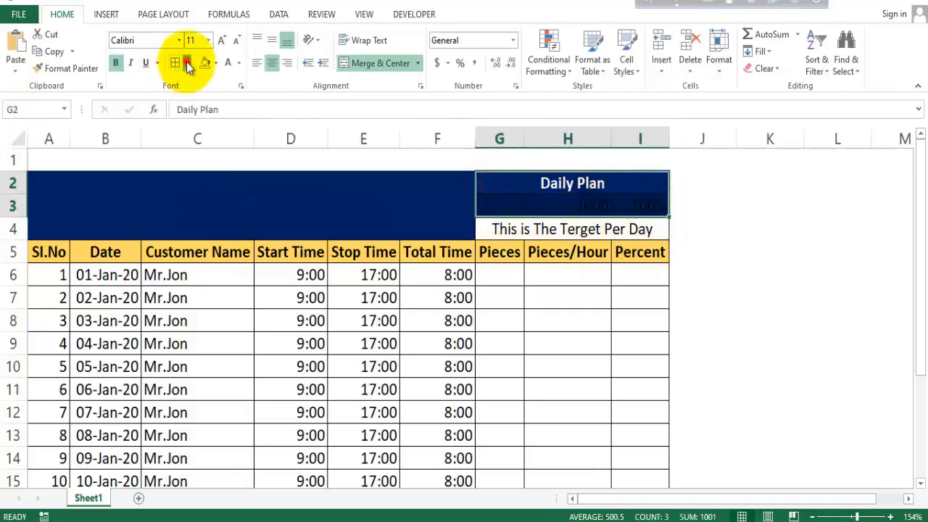
click(184, 170)
Apply all borders to the "Daily Plan" heading and to the values in H3:I3.
click(491, 183)
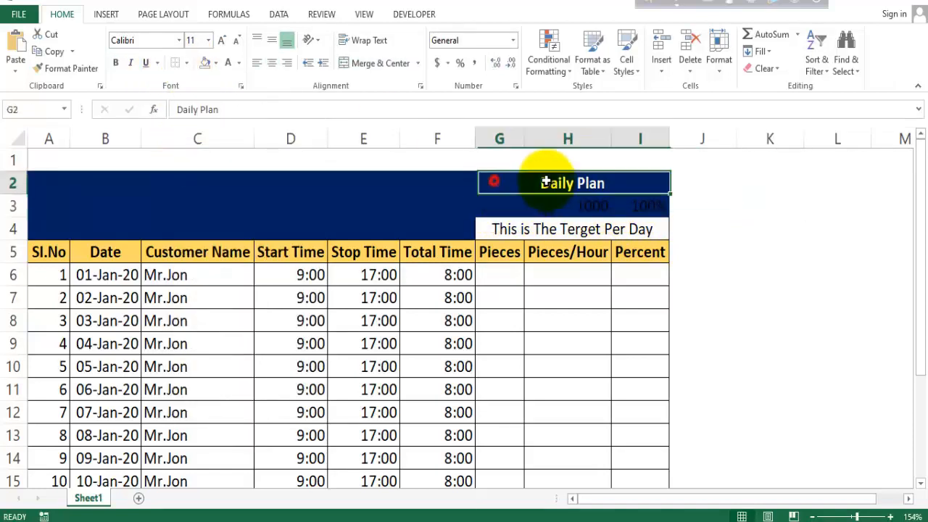
click(187, 63)
click(191, 190)
click(554, 206)
drag(551, 206, 631, 206)
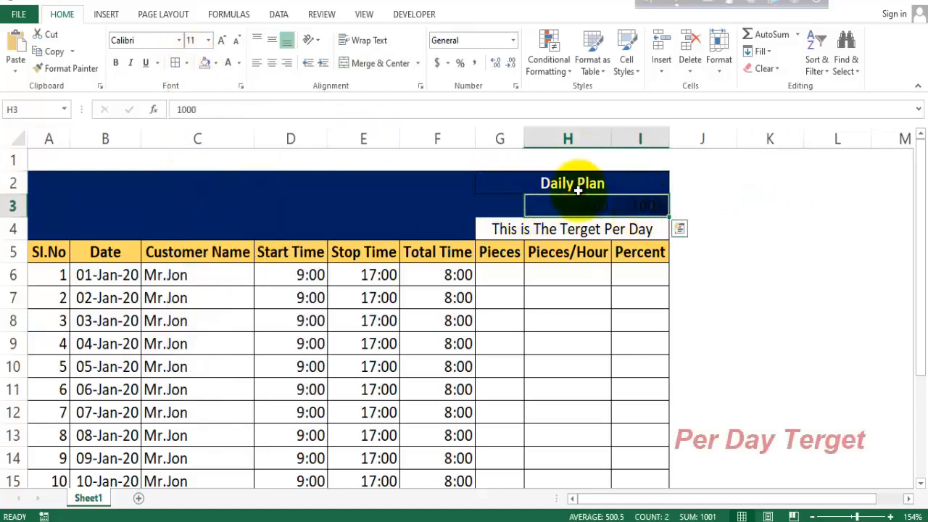
click(174, 63)
Give H3:I3 a light blue-gray fill and center the values in both cells.
click(216, 63)
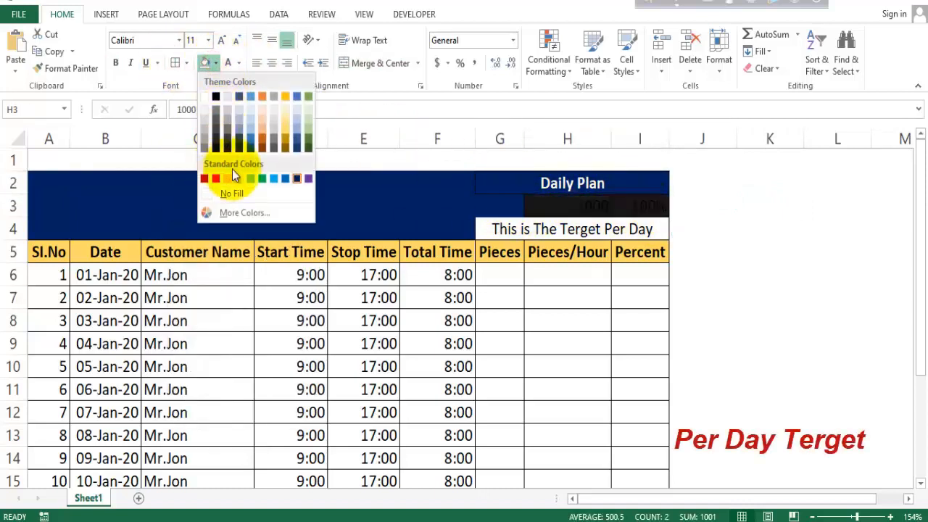
click(240, 127)
click(722, 261)
click(570, 205)
drag(647, 205, 574, 203)
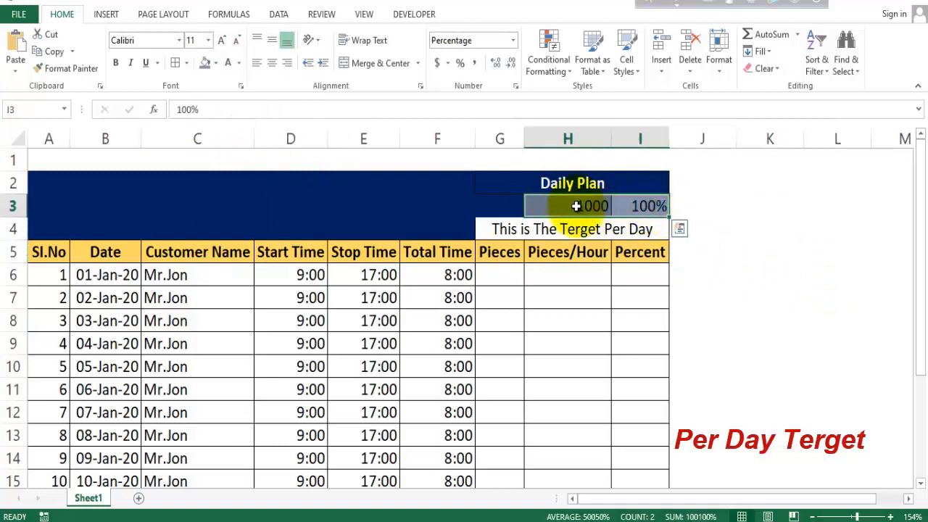
click(271, 63)
click(770, 251)
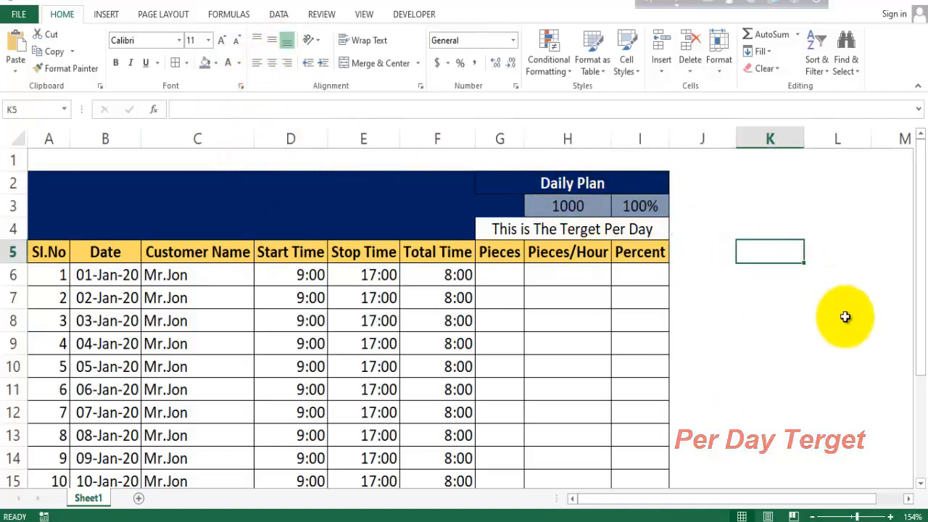
Unmerge the "Daily Plan" heading in G2:I2 and copy its text.
click(513, 185)
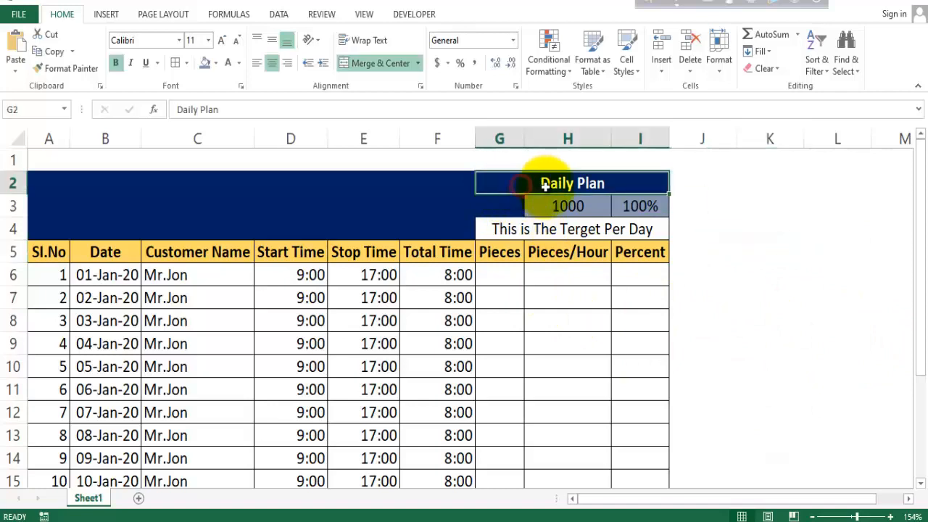
click(377, 63)
click(509, 180)
drag(234, 109, 178, 109)
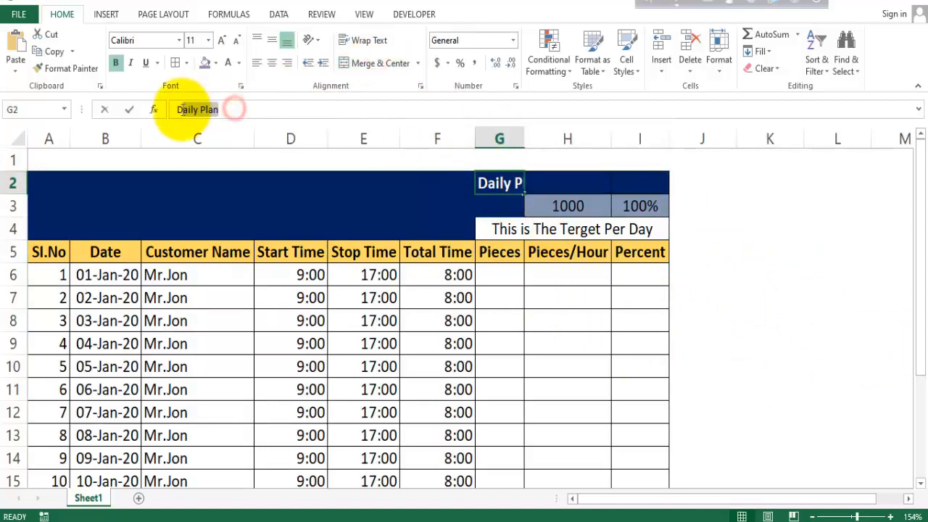
Remove the borders from G2:I2.
click(773, 211)
click(498, 183)
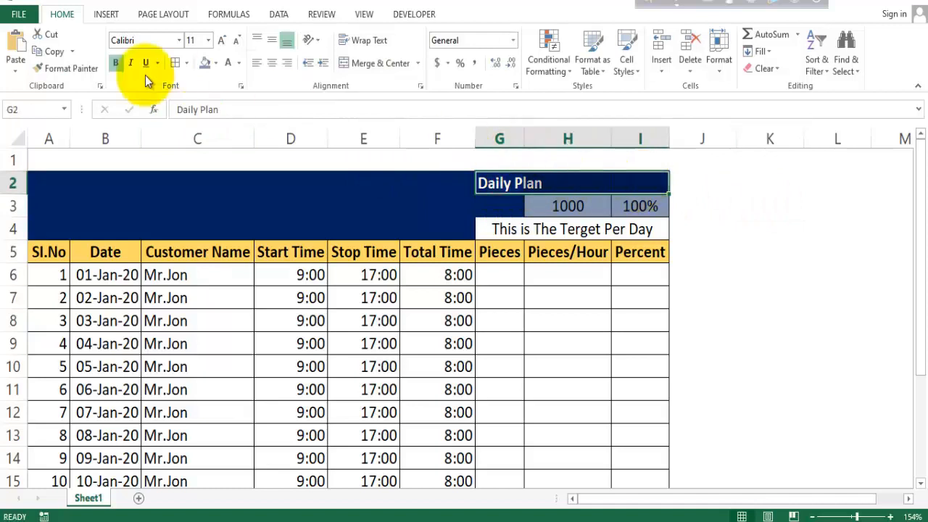
click(185, 63)
click(190, 166)
click(754, 259)
Merge and center H2:I2 and paste the "Daily Plan" heading into it.
drag(593, 180, 638, 183)
click(377, 63)
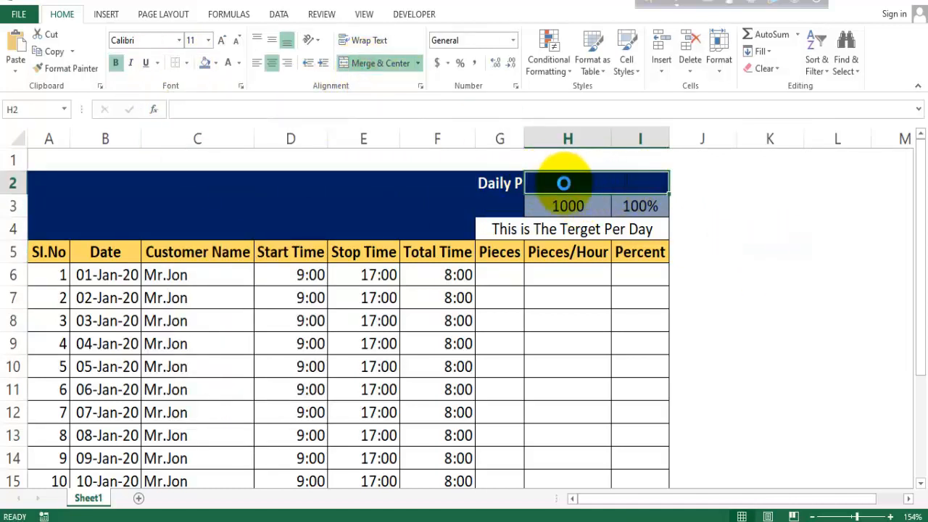
key(ctrl+v)
click(643, 244)
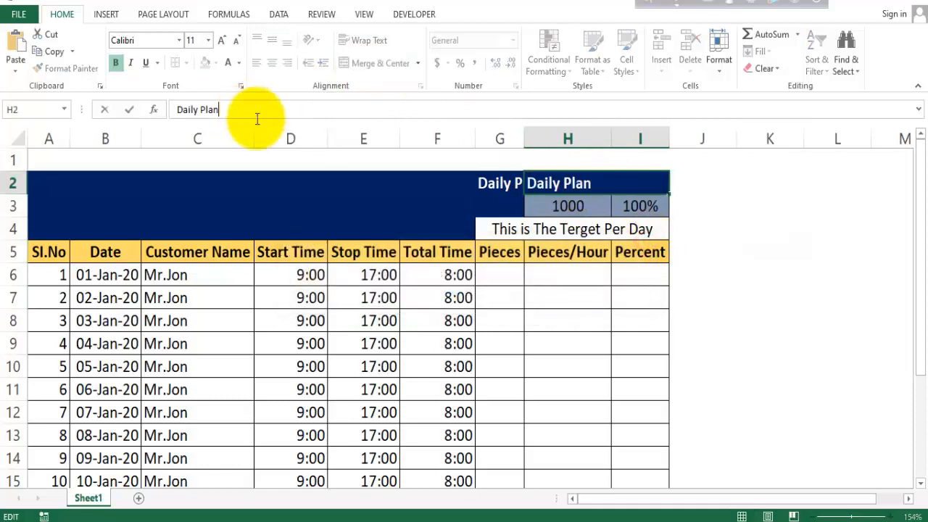
Delete the duplicate "Daily Plan" text from G2.
click(484, 184)
drag(239, 110, 155, 109)
key(BackSpace)
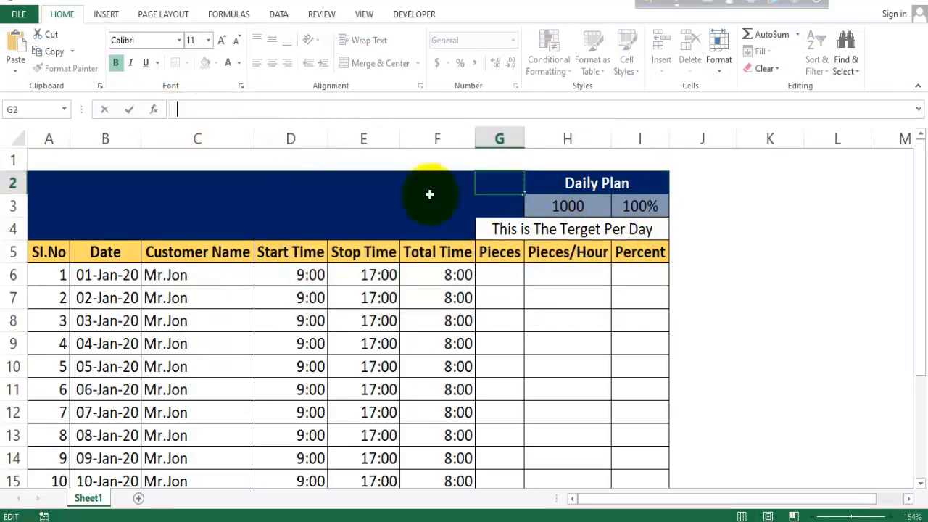
click(818, 270)
Apply all borders to the daily plan block H2:I3.
click(531, 179)
drag(556, 187, 572, 206)
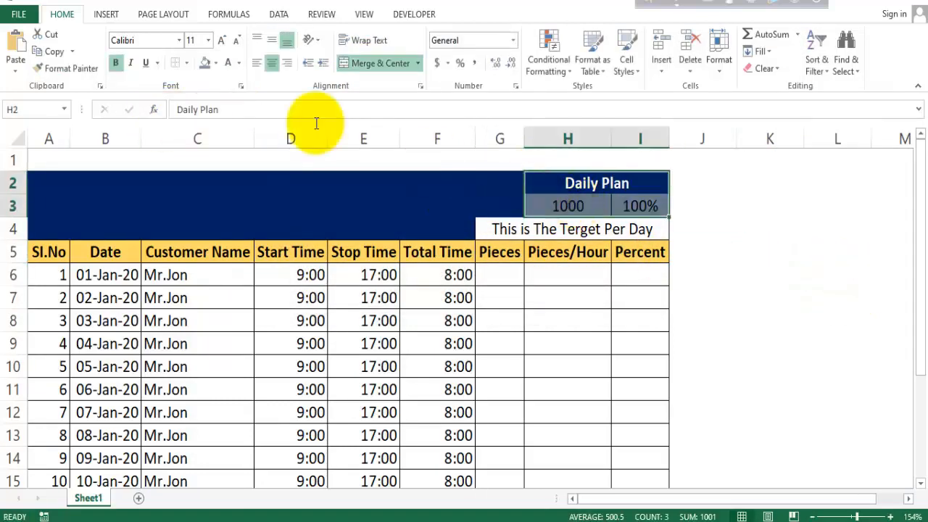
click(185, 63)
click(196, 188)
click(783, 292)
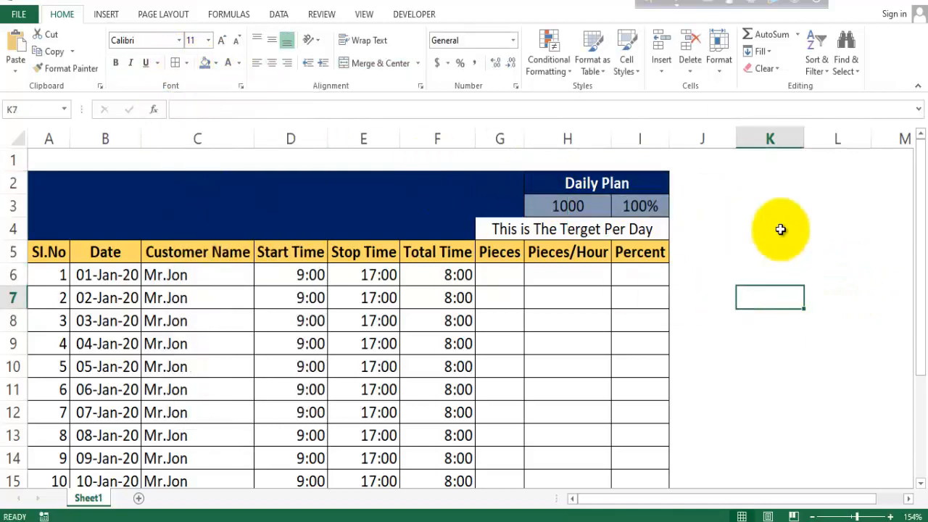
click(779, 203)
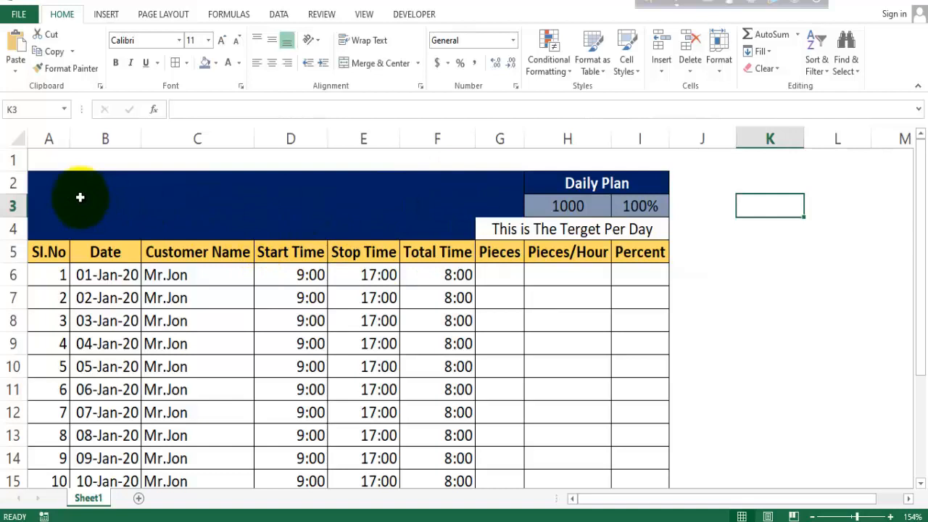
Merge and center A4:I4 so the target note spans the full table width.
click(495, 228)
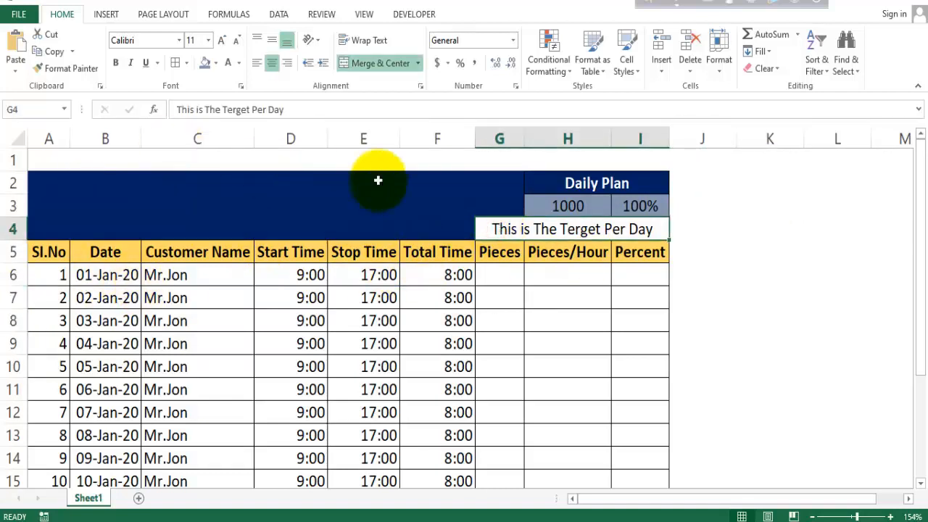
drag(45, 227, 550, 229)
click(380, 63)
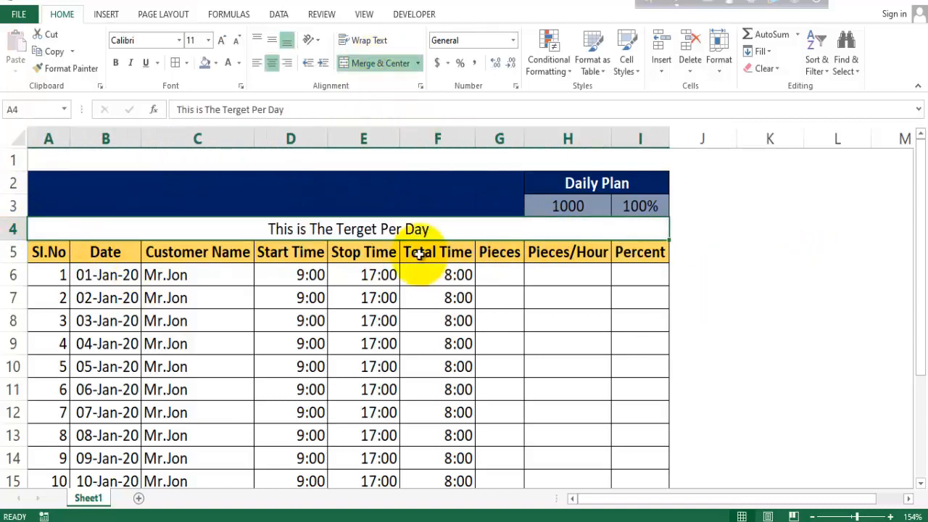
click(832, 248)
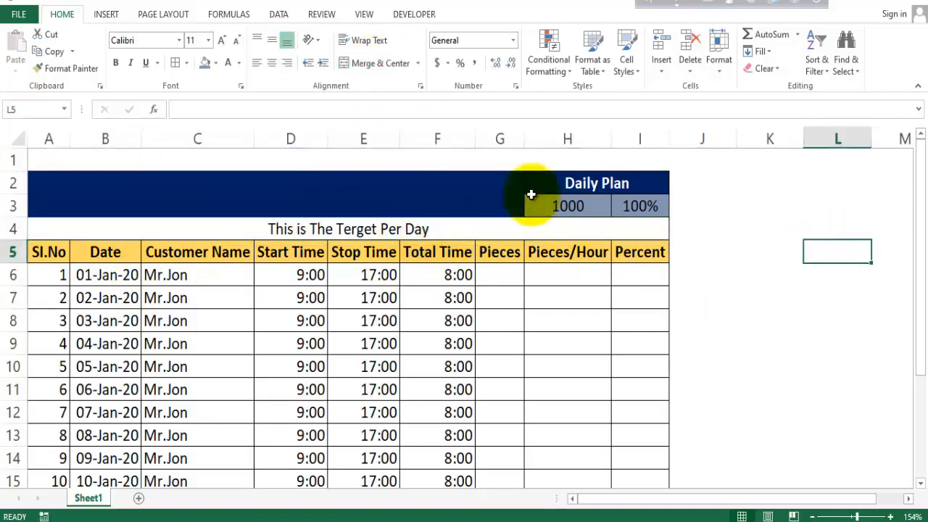
Merge and center A2:G3 and enter the title "Daily Production Terget Report" in it.
click(290, 196)
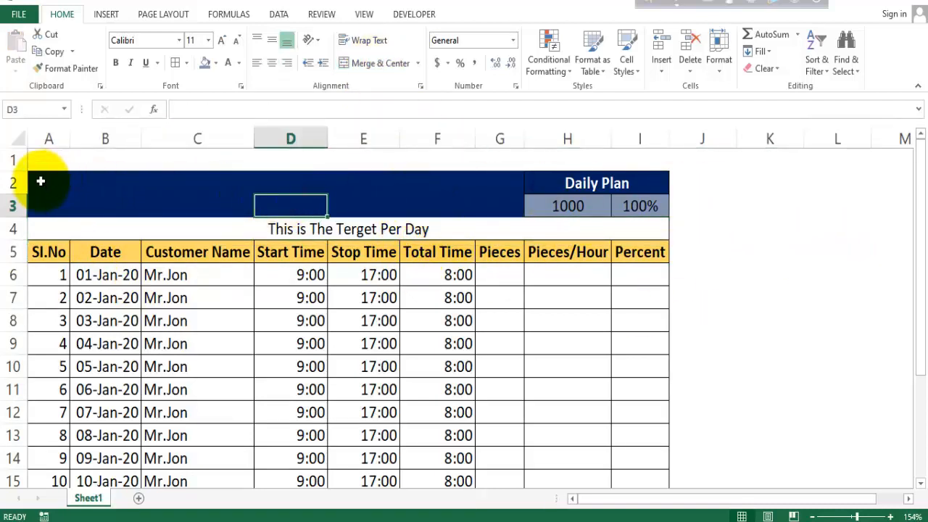
drag(41, 181, 491, 196)
click(380, 63)
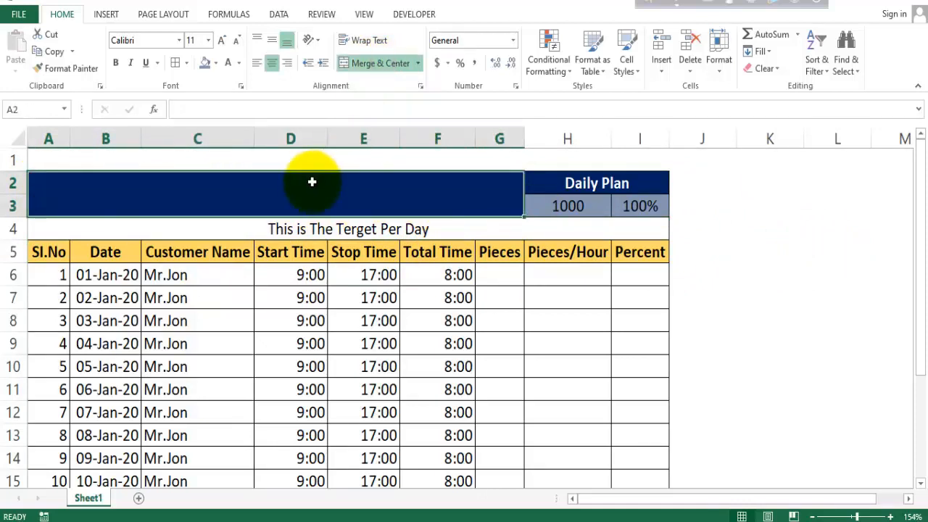
text(Daily Production Terget Report)
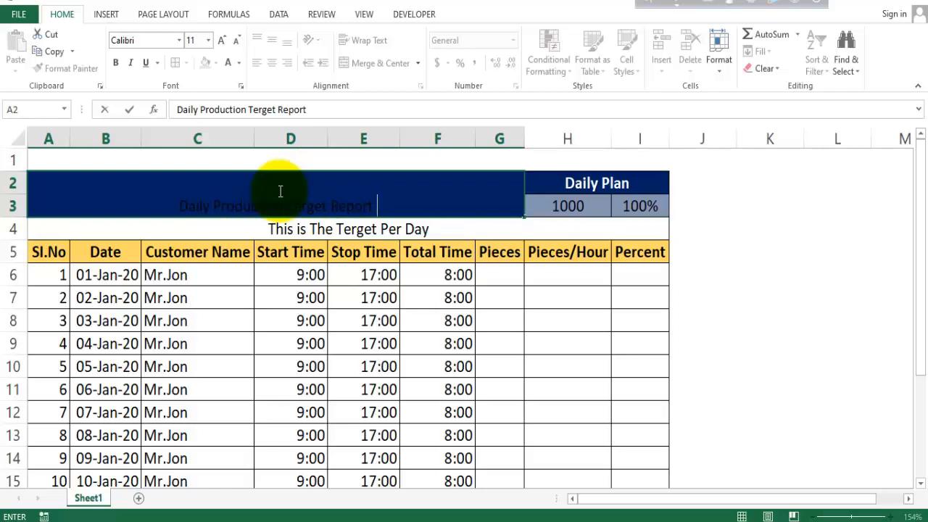
key(Return)
Add "Per Hour" as a second line to the report title in A2.
double_click(374, 205)
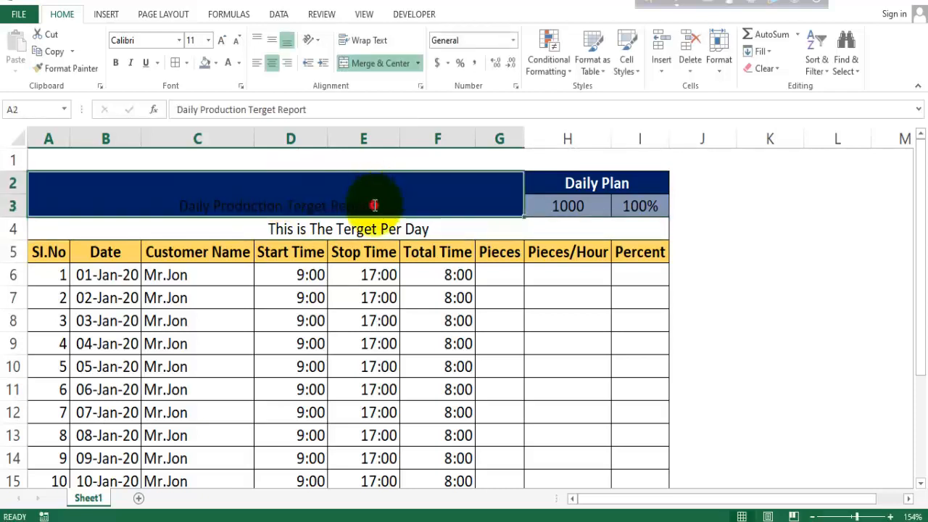
key(alt+Return)
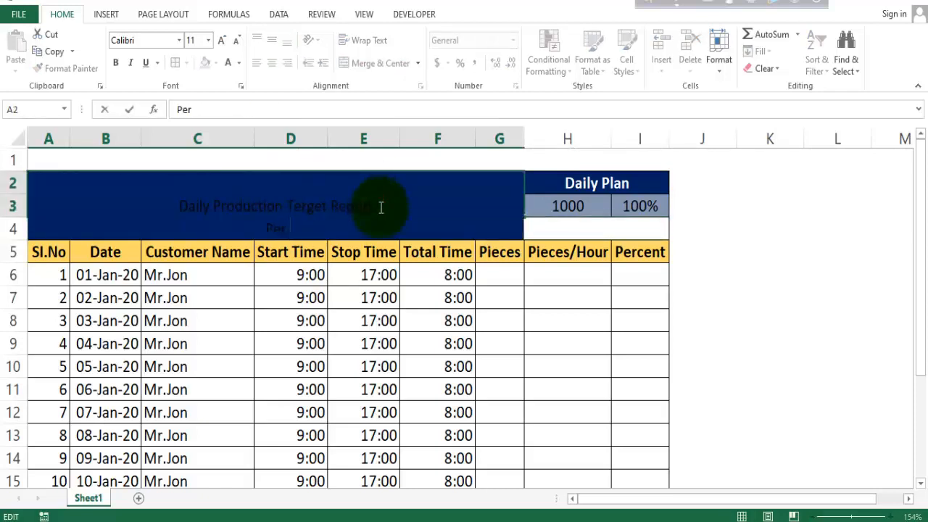
text(Per Hour)
click(812, 232)
click(152, 172)
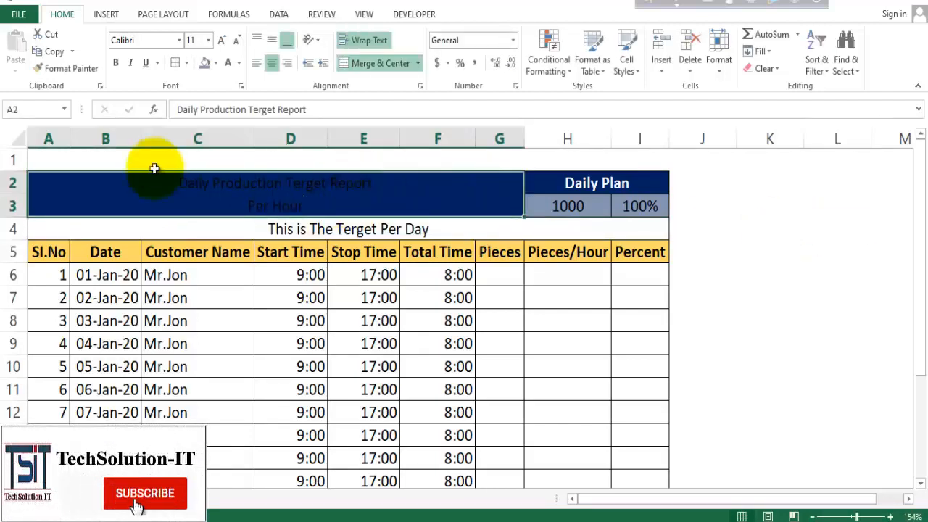
Rewrite the report title on a single line as "Daily Production Terget Report || Per Hour".
double_click(280, 201)
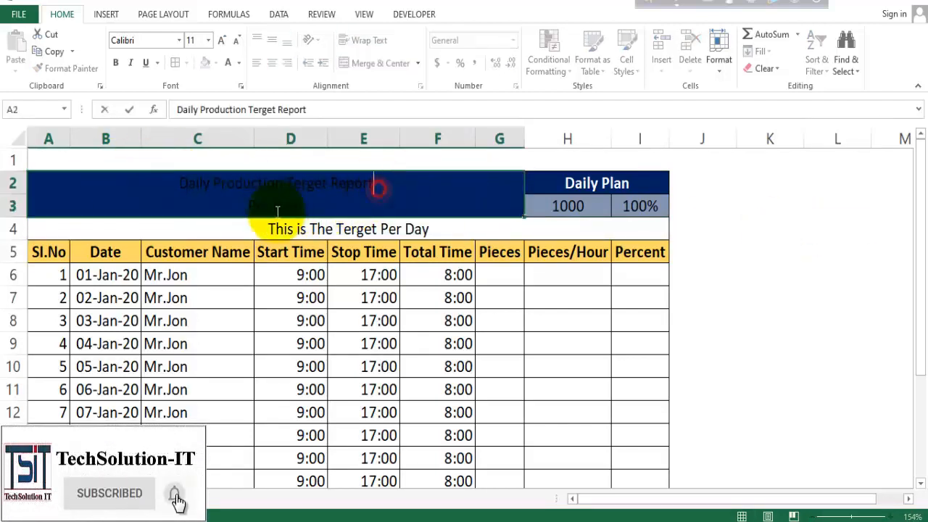
click(248, 206)
key(BackSpace)
text(|| Per Hour)
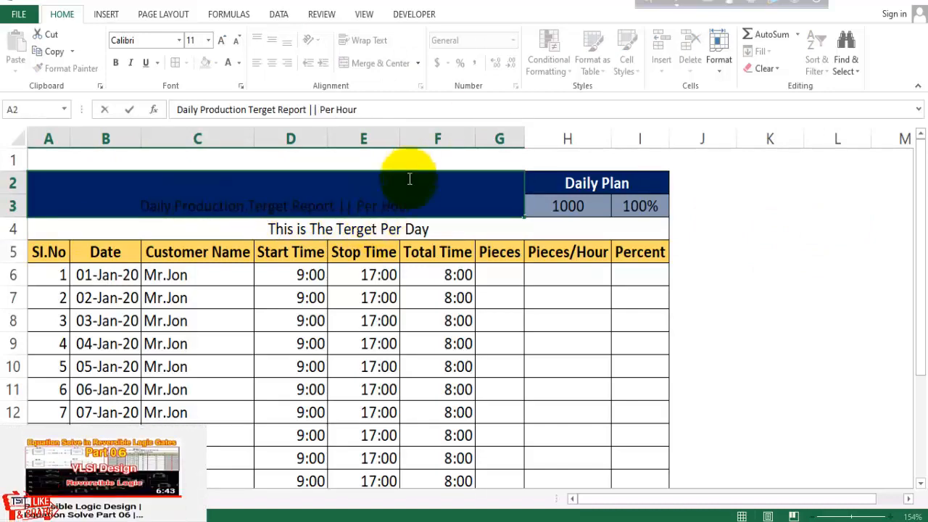
click(786, 229)
Align the report title vertically to the middle of its merged cell.
click(383, 203)
click(271, 42)
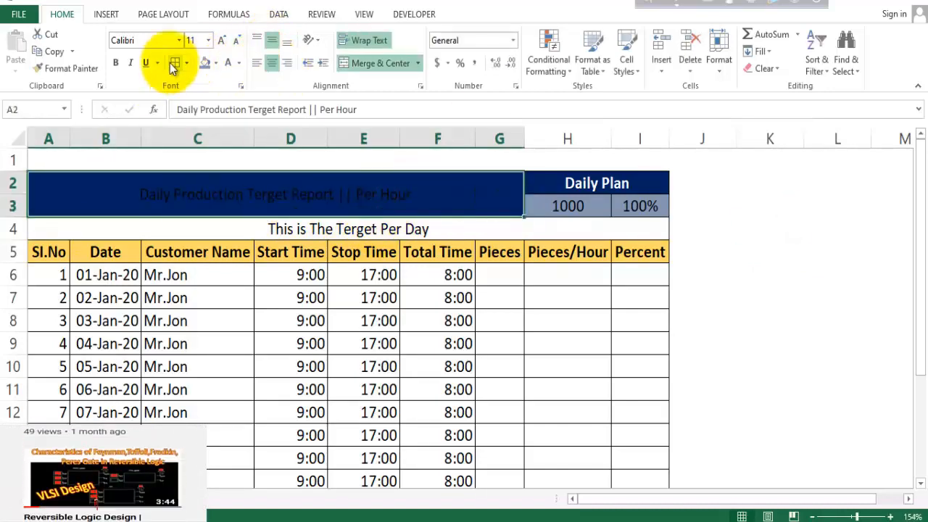
click(214, 66)
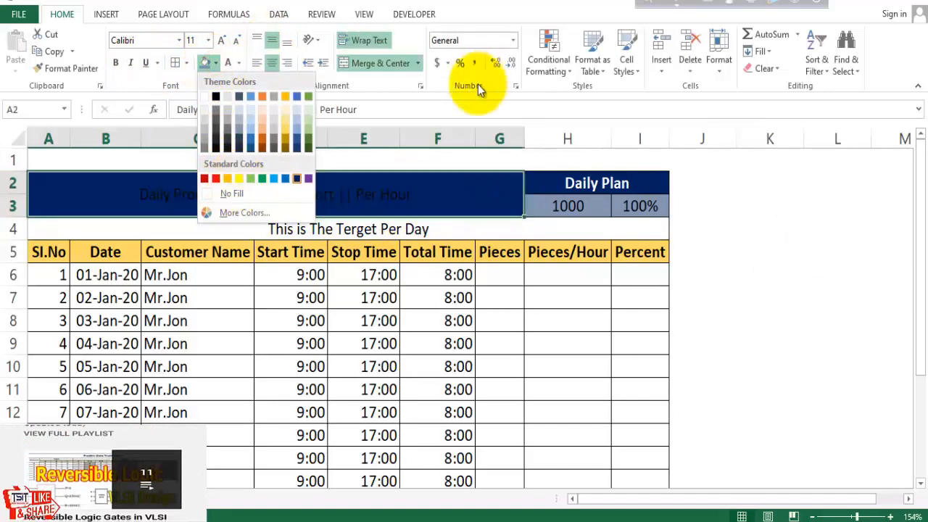
click(809, 212)
Make the report title text yellow and bold.
click(238, 63)
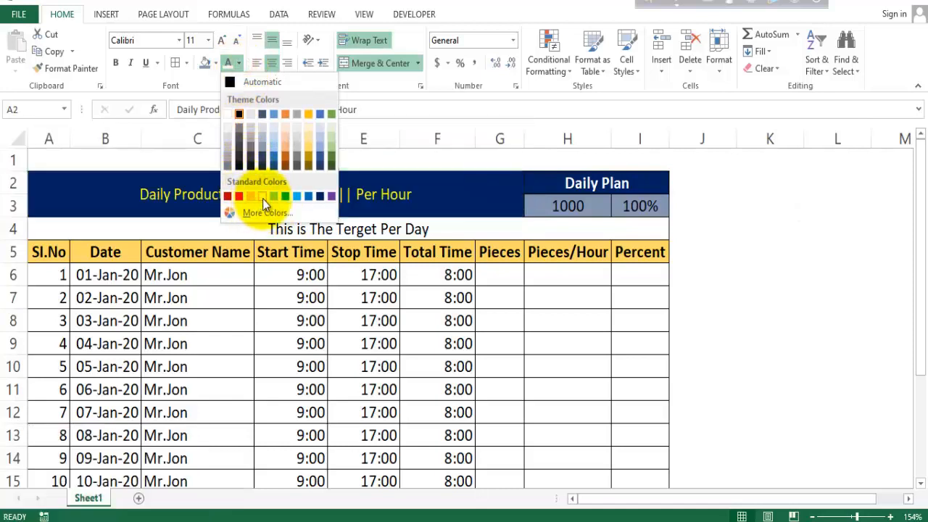
click(263, 199)
click(115, 62)
Increase the report title's font by three size steps.
click(221, 40)
click(221, 40)
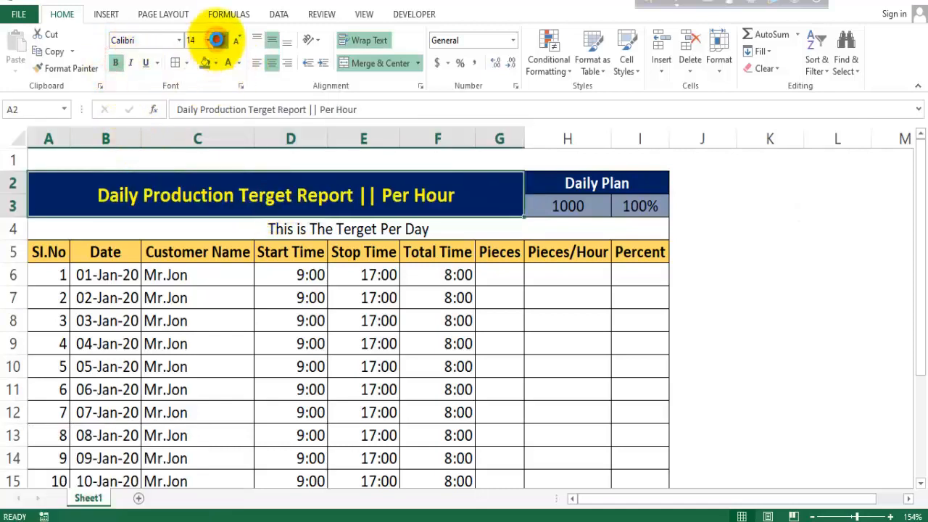
click(221, 39)
click(810, 224)
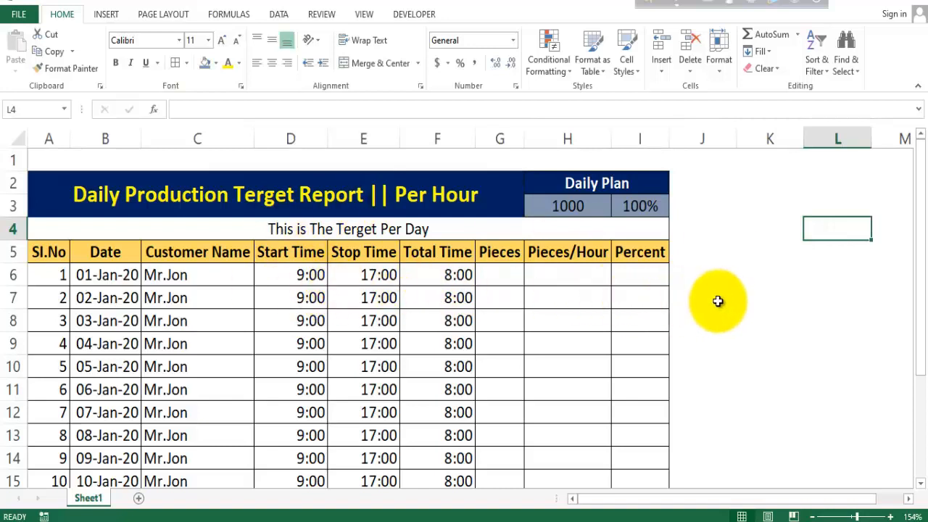
Enter the completed pieces for the first five days in G6:G10 as 500, 700, 750, 400 and 600.
click(506, 276)
text(500)
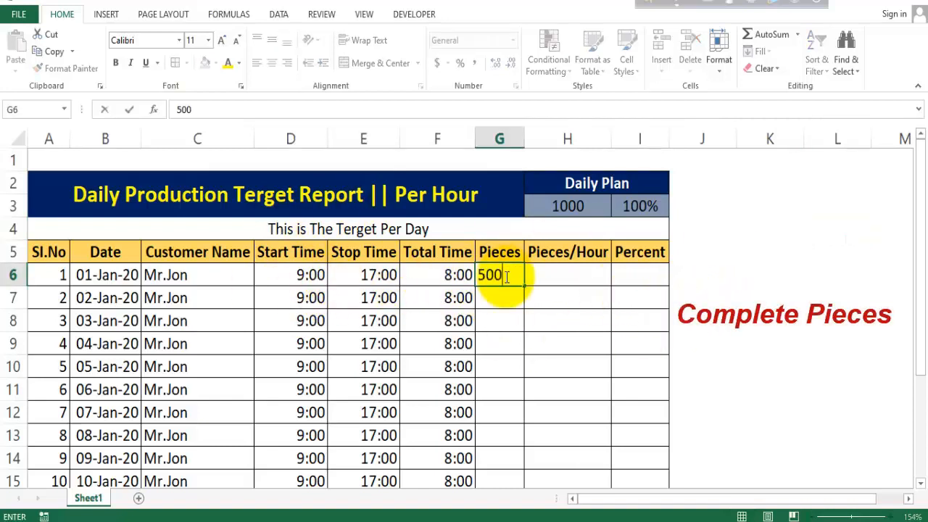
key(Return)
text(700)
key(Return)
text(750)
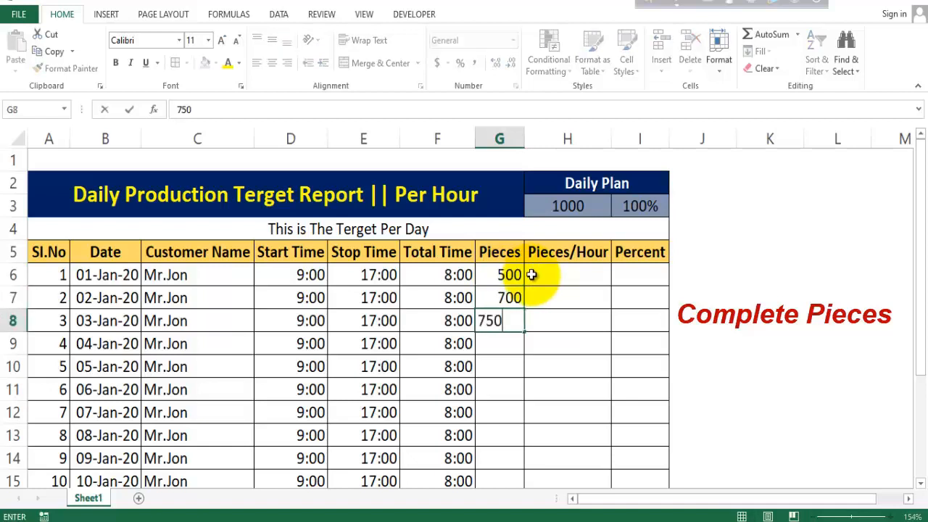
key(Return)
text(400)
key(Return)
text(600)
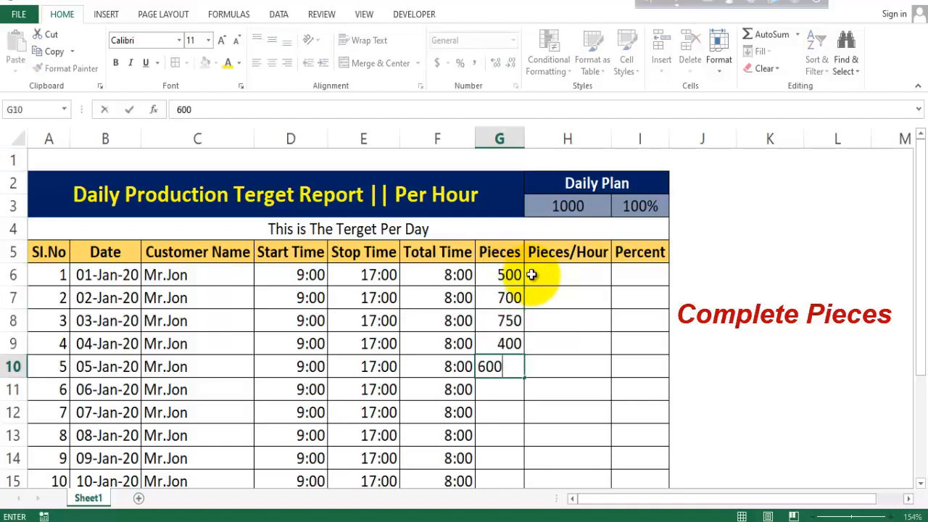
key(Return)
Enter the completed pieces for the last five days in G11:G15 as 800, 850, 650, 550 and 900.
text(7)
key(Return)
text(850)
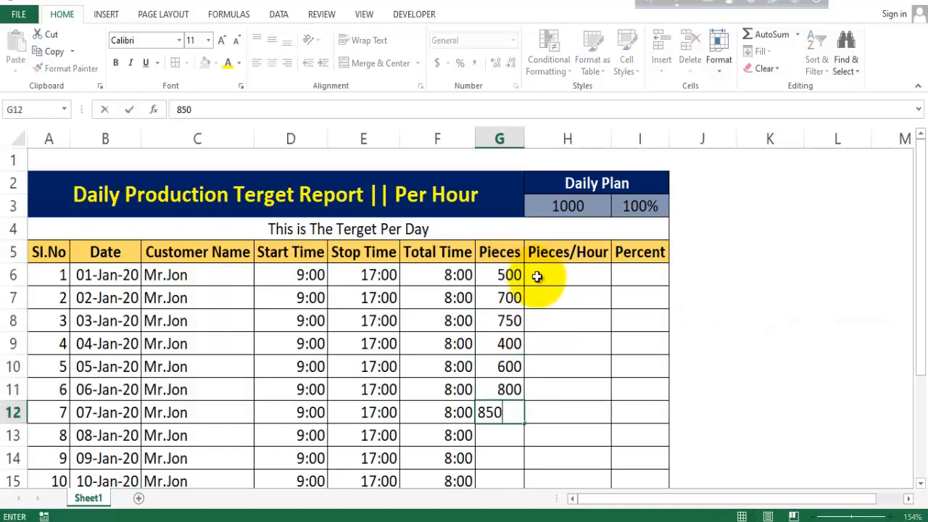
key(Return)
text(650)
key(Return)
text(550)
key(Return)
text(900)
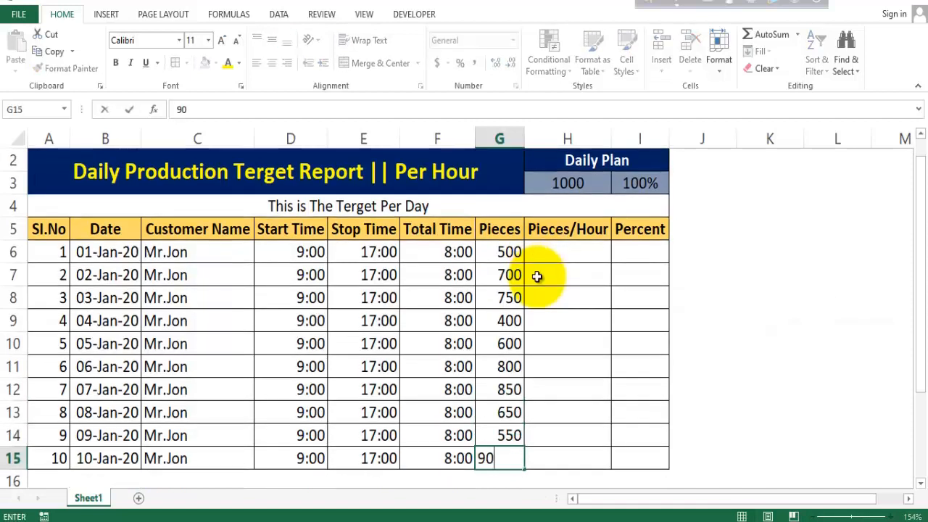
Calculate the first day's pieces per hour in H6 with the formula =G6/(F6*24).
click(554, 258)
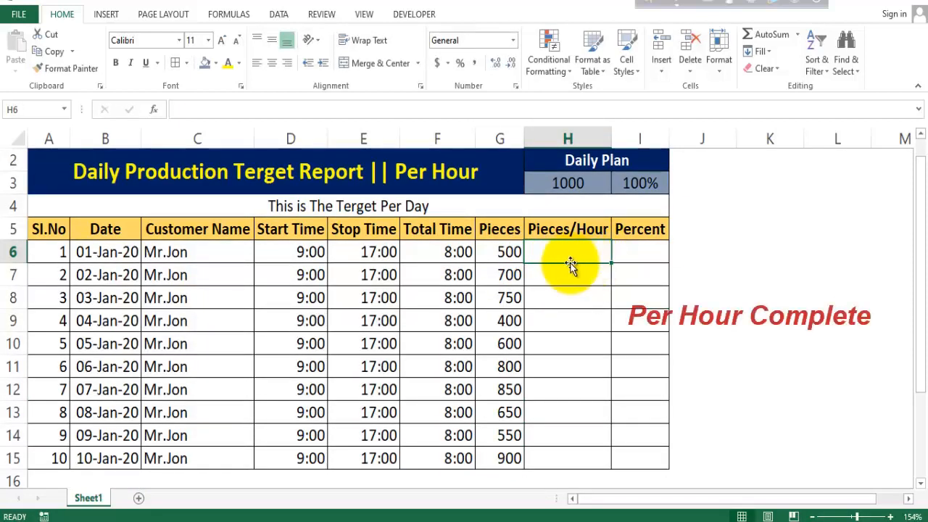
text(=)
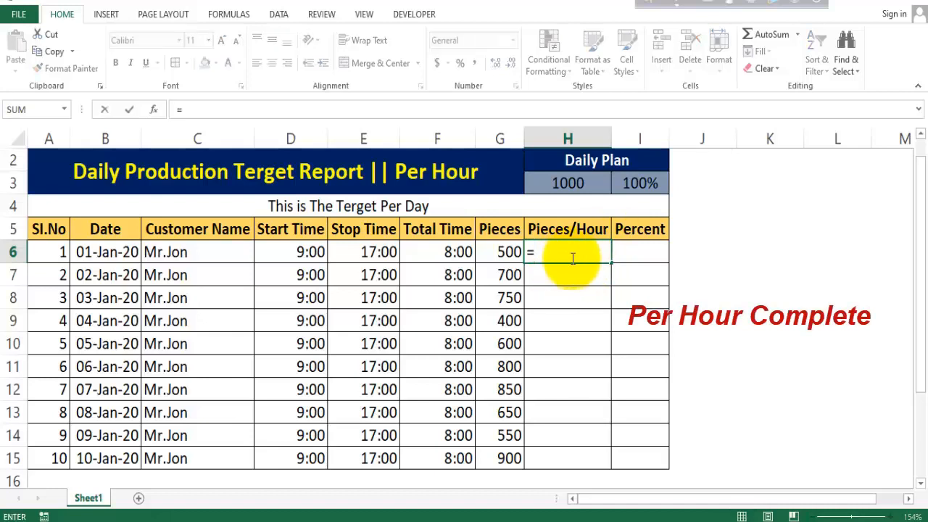
click(501, 251)
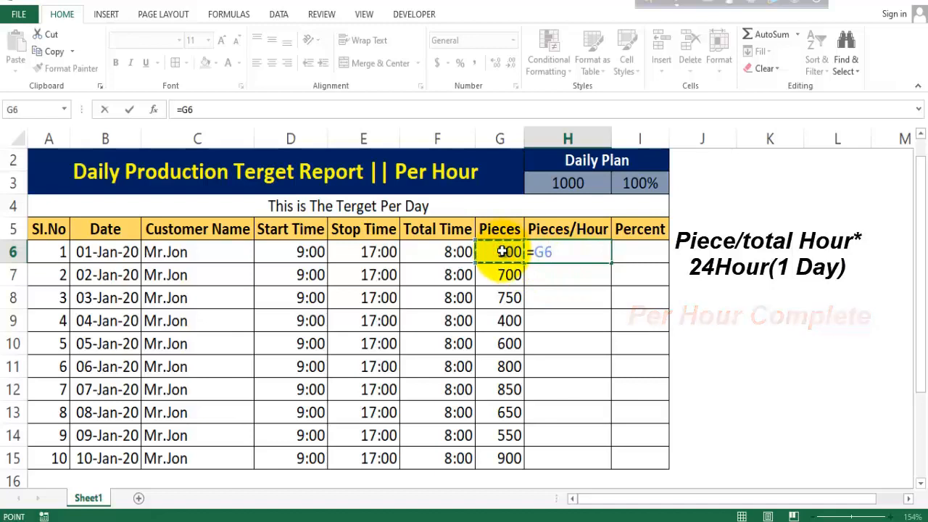
text(/)
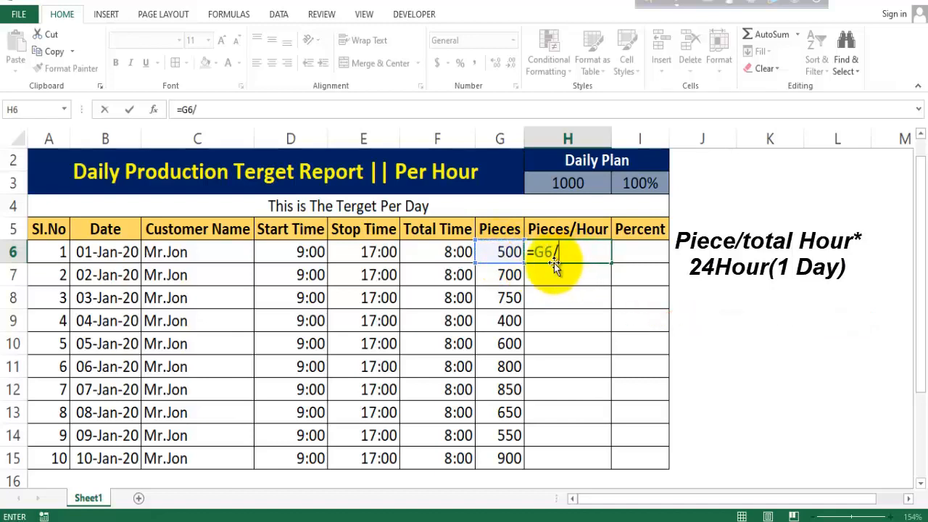
text(()
click(449, 252)
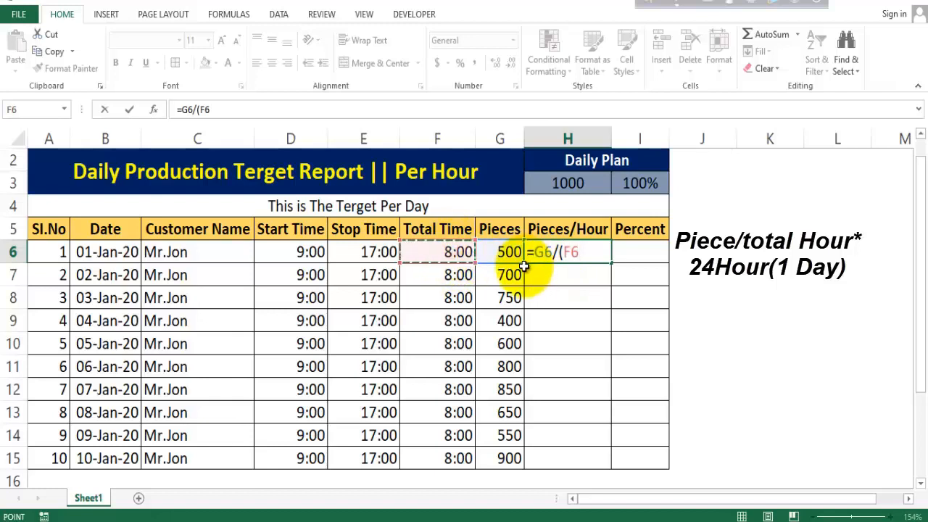
text(*)
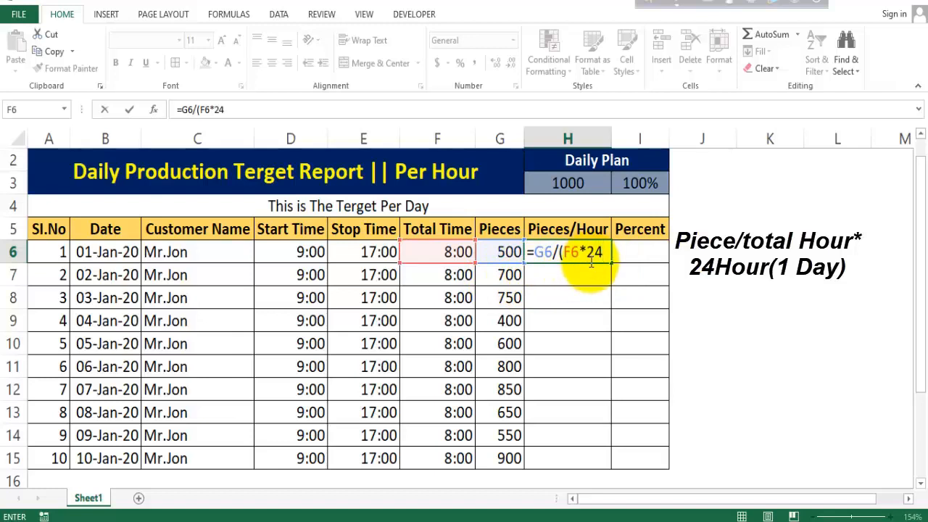
key(Return)
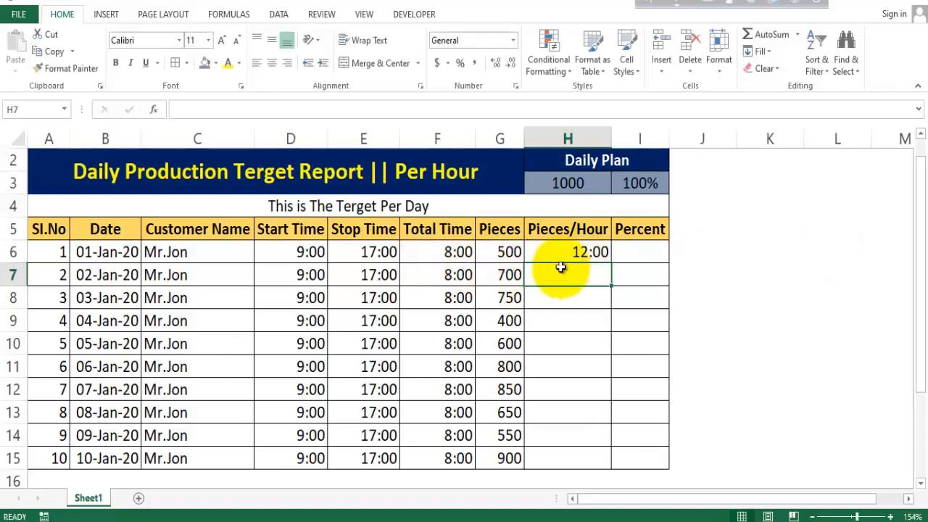
Fill the Pieces/Hour formula from H6 down to the tenth day in H15.
click(575, 252)
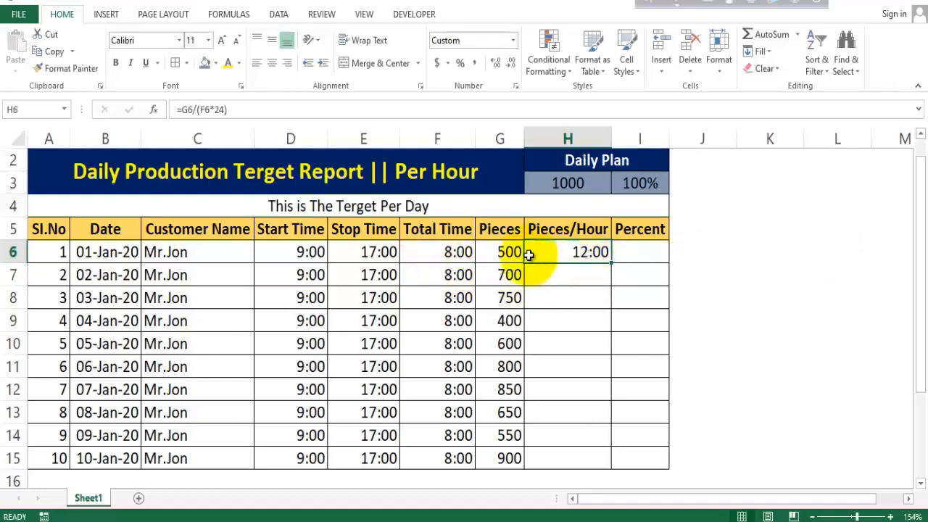
double_click(611, 262)
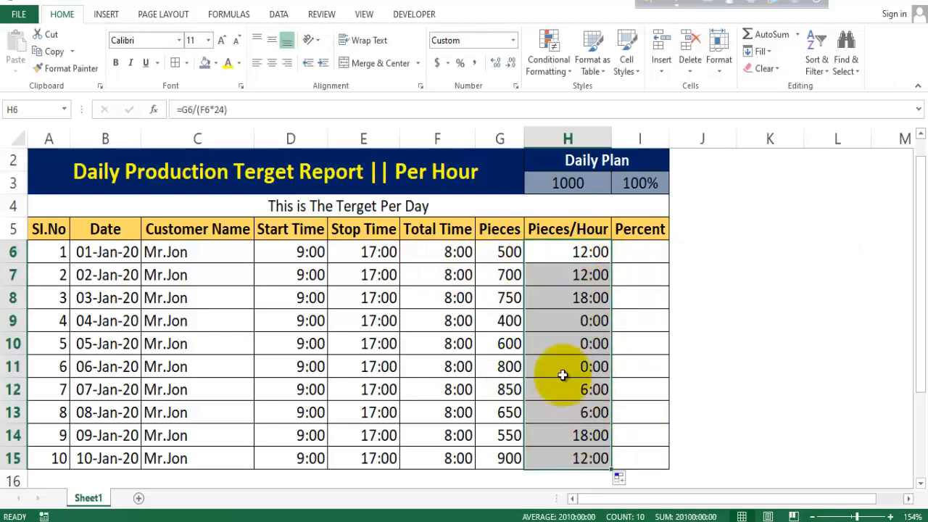
click(598, 252)
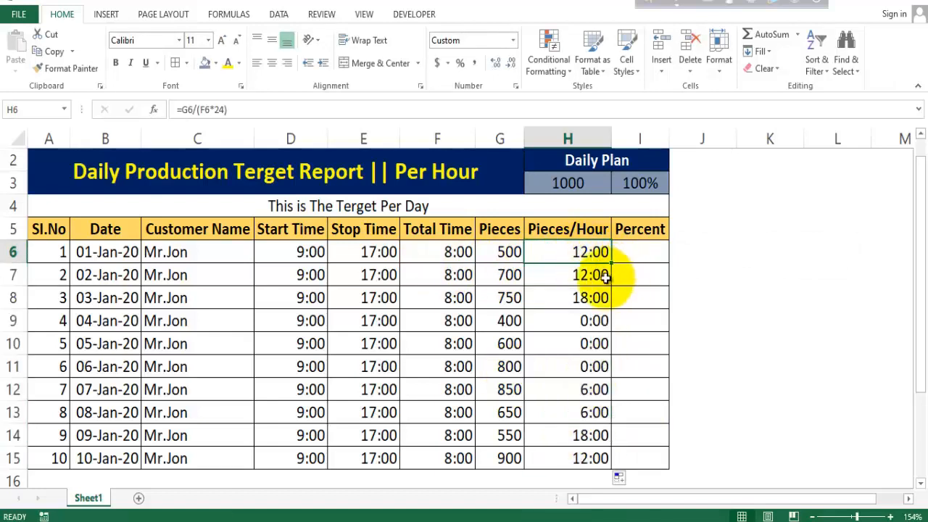
click(594, 325)
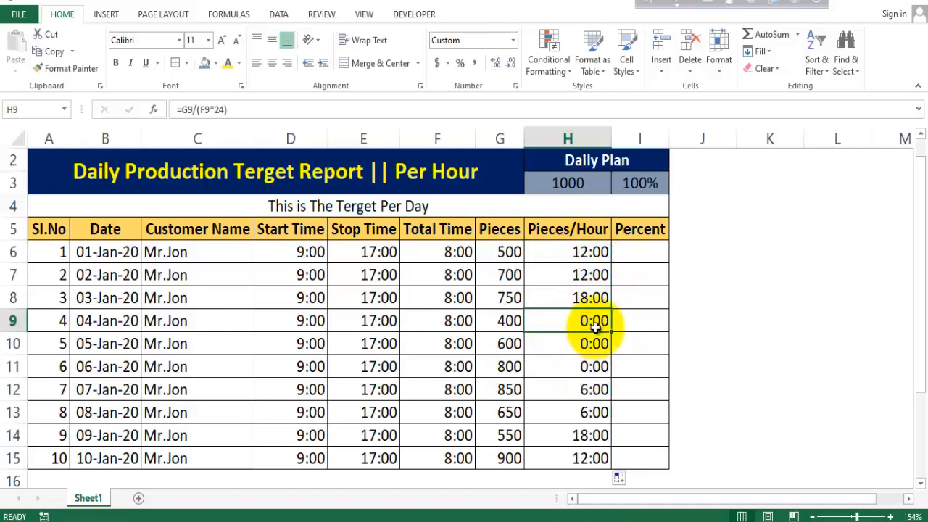
Set the number format of the Pieces/Hour values in H6:H15 to General.
drag(586, 251, 580, 453)
click(513, 39)
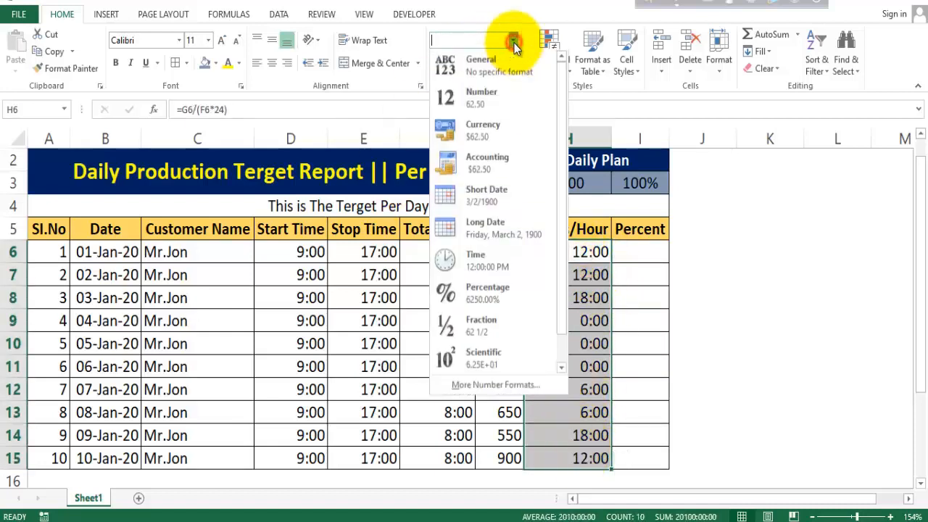
click(478, 64)
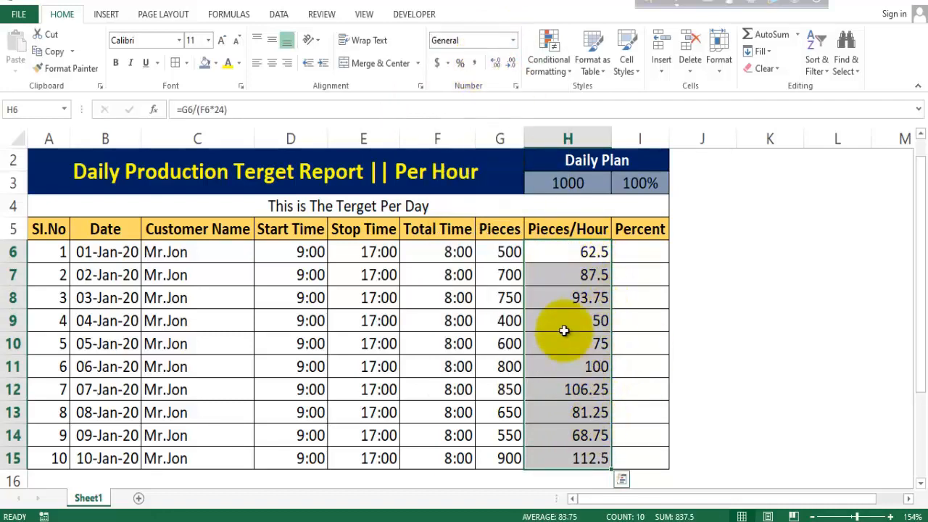
click(628, 371)
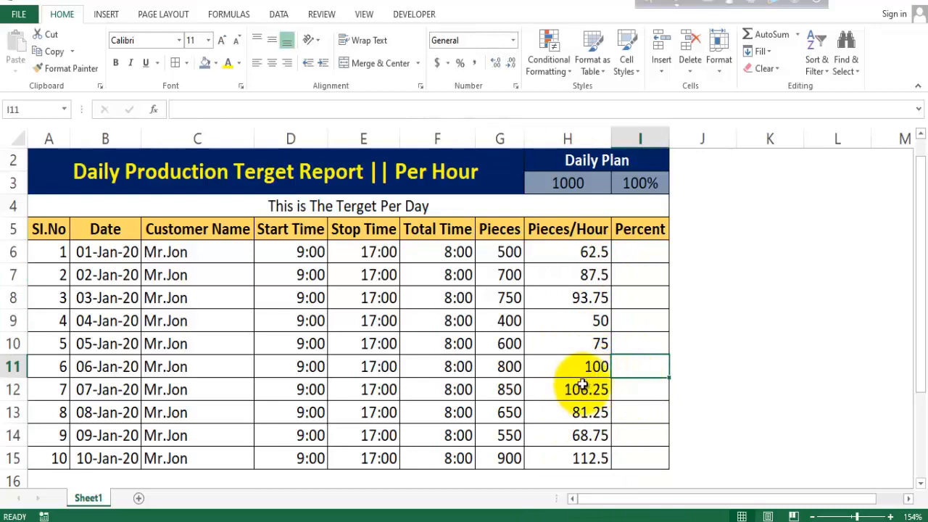
click(598, 367)
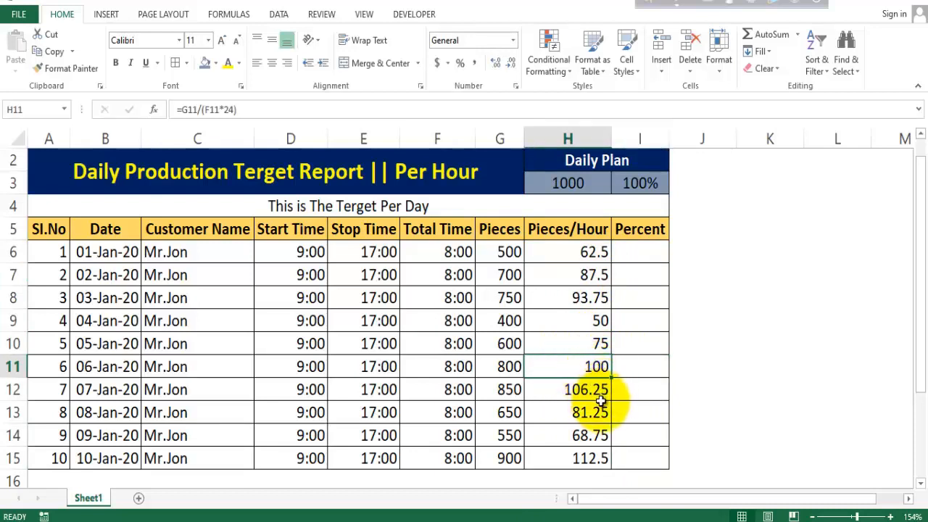
Calculate the first day's percent in I6 as pieces divided by the locked daily plan, =G6/$H$3.
click(642, 254)
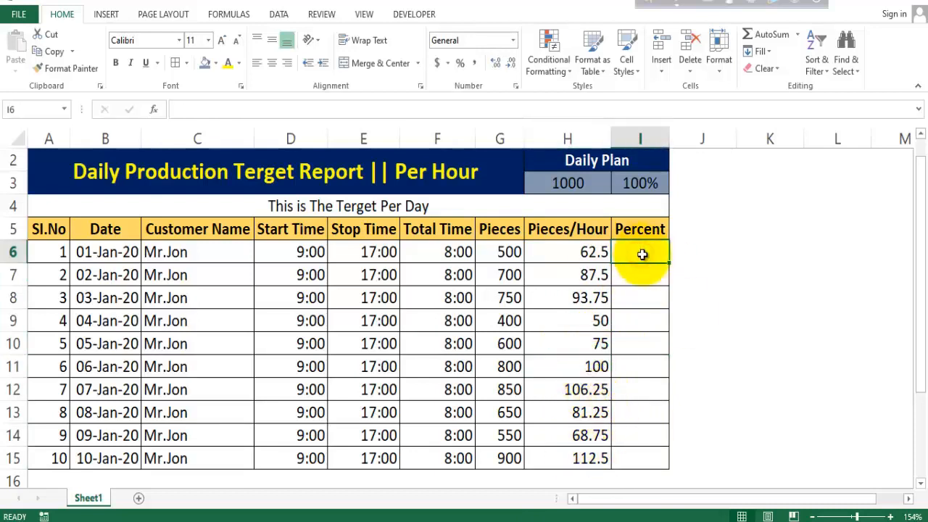
text(=)
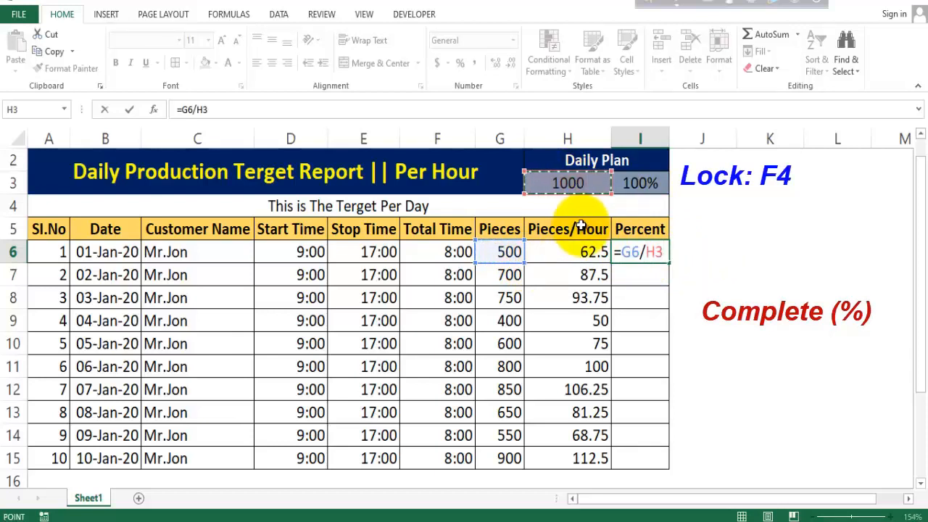
key(Return)
Fill the Percent formula from I6 down to I15 and format the range as percentages.
click(659, 254)
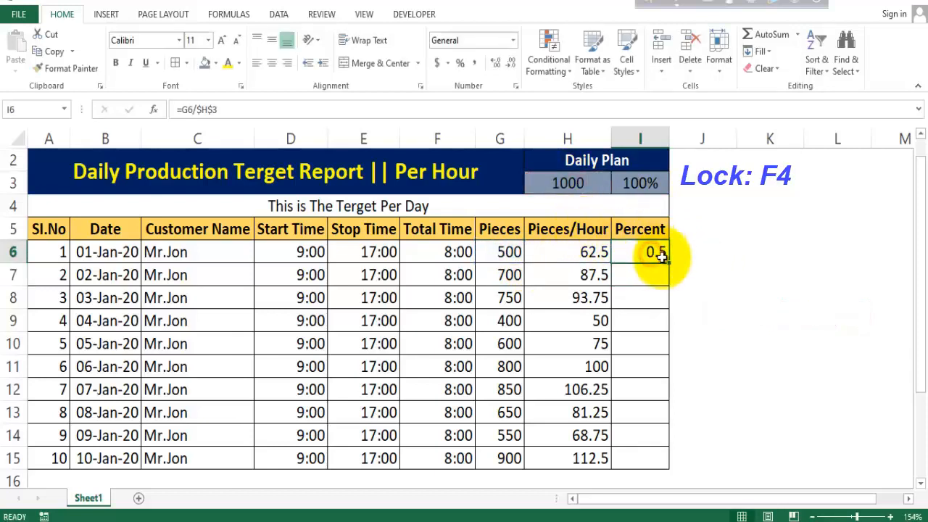
drag(667, 263, 668, 464)
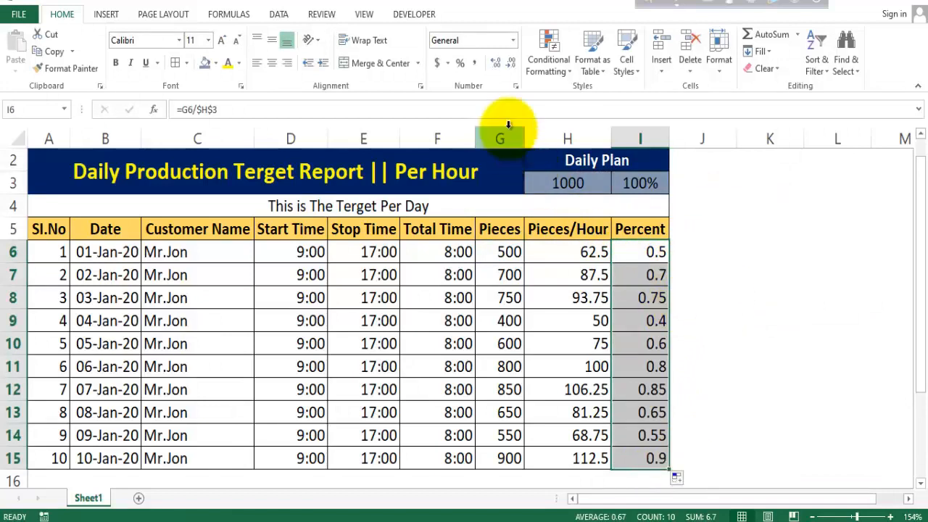
click(461, 64)
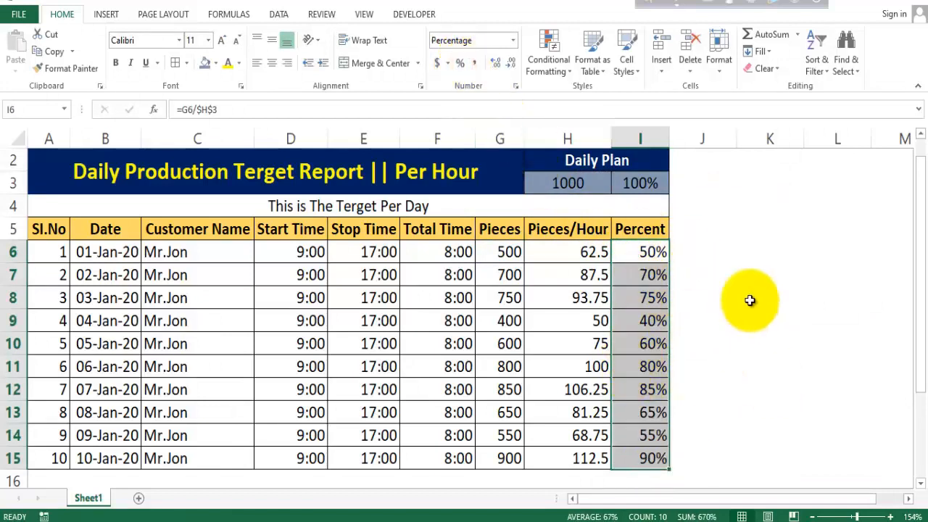
click(729, 294)
Change the pieces for the first, second and fourth days (G6, G7 and G9) to 1000.
click(507, 252)
text(100)
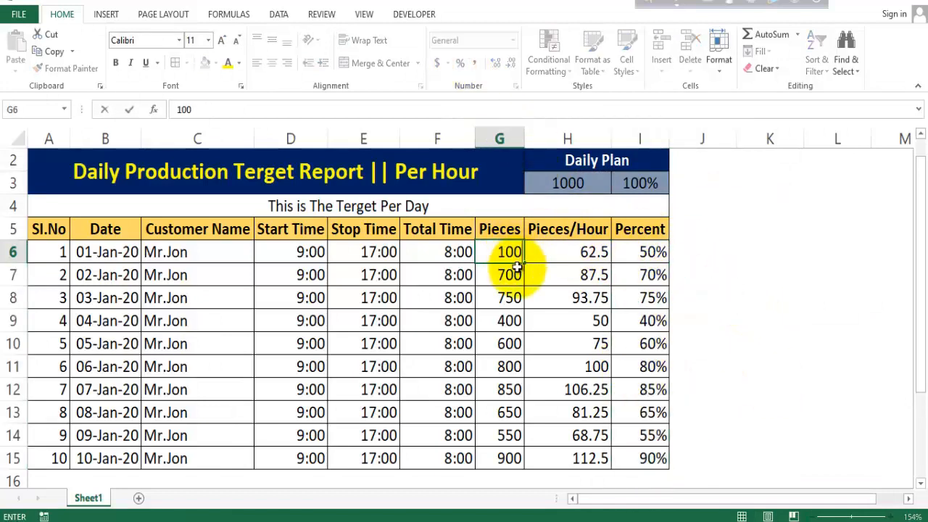
text(0)
key(Return)
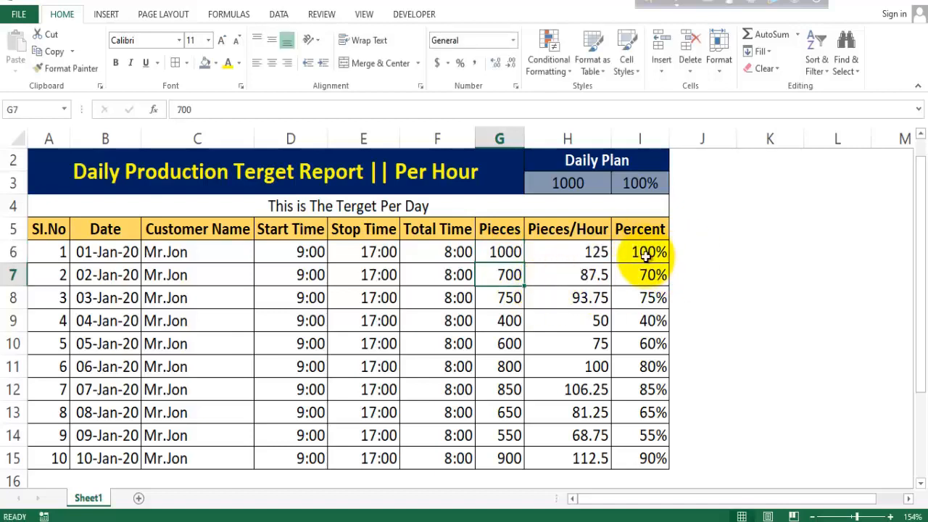
text(1000)
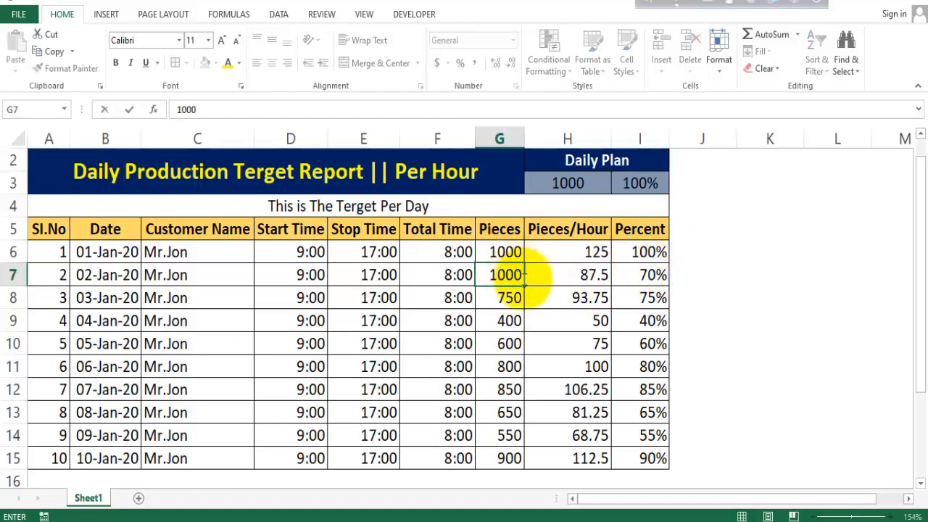
key(Return)
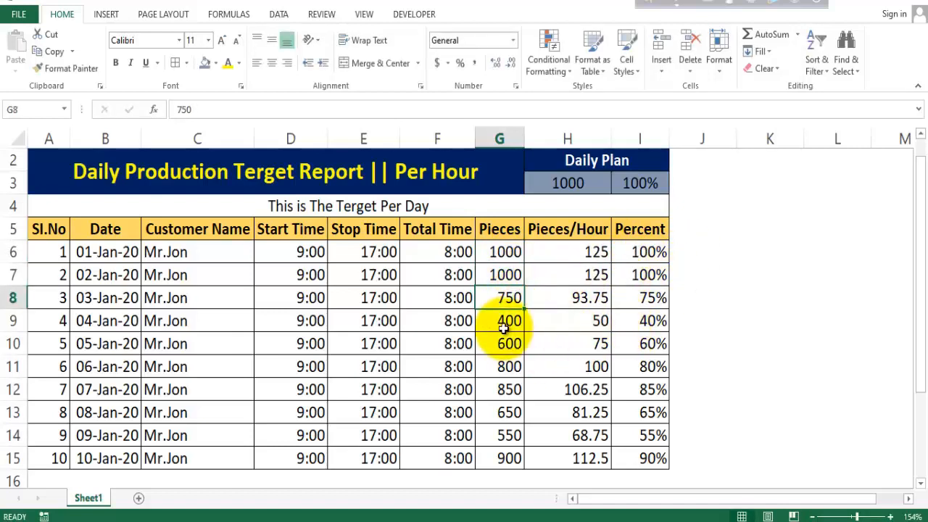
text(1000)
key(Return)
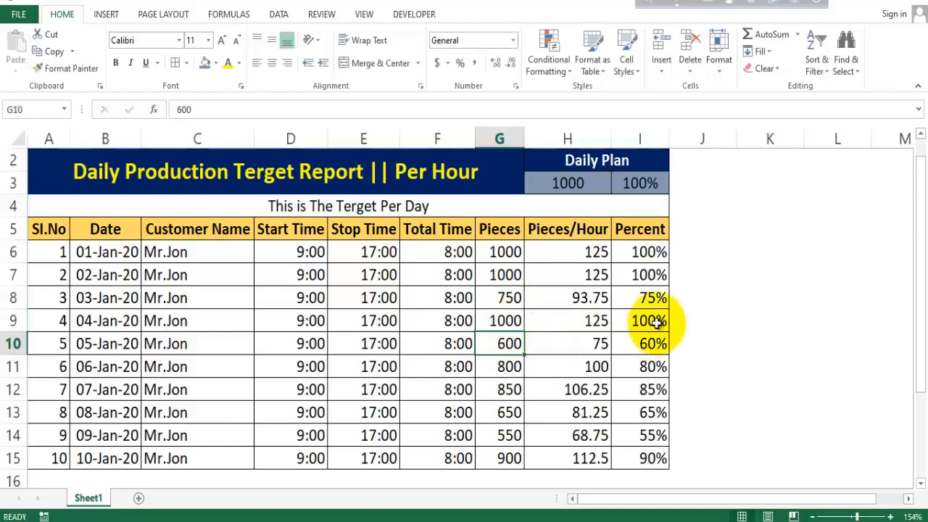